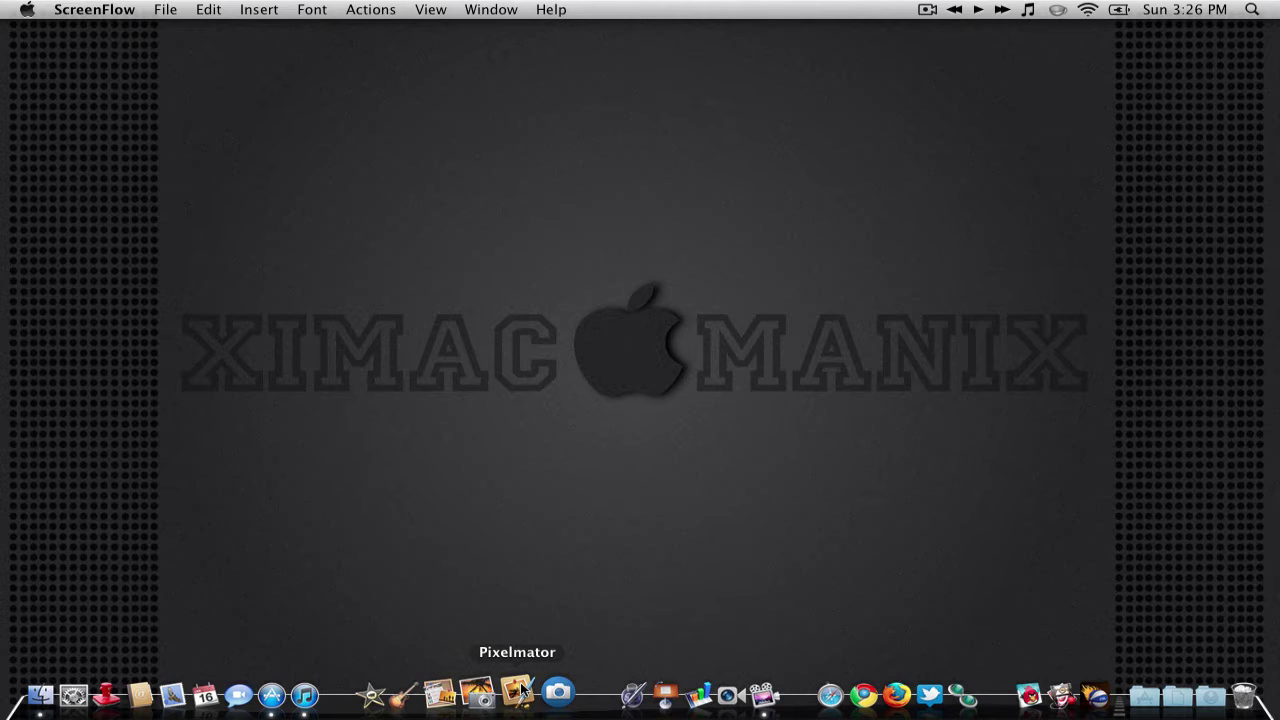
- Dismiss the update reminder and create a new blank 1440×900 px, 72 ppi image
{"action": "left_click", "coordinate": [521, 690]}
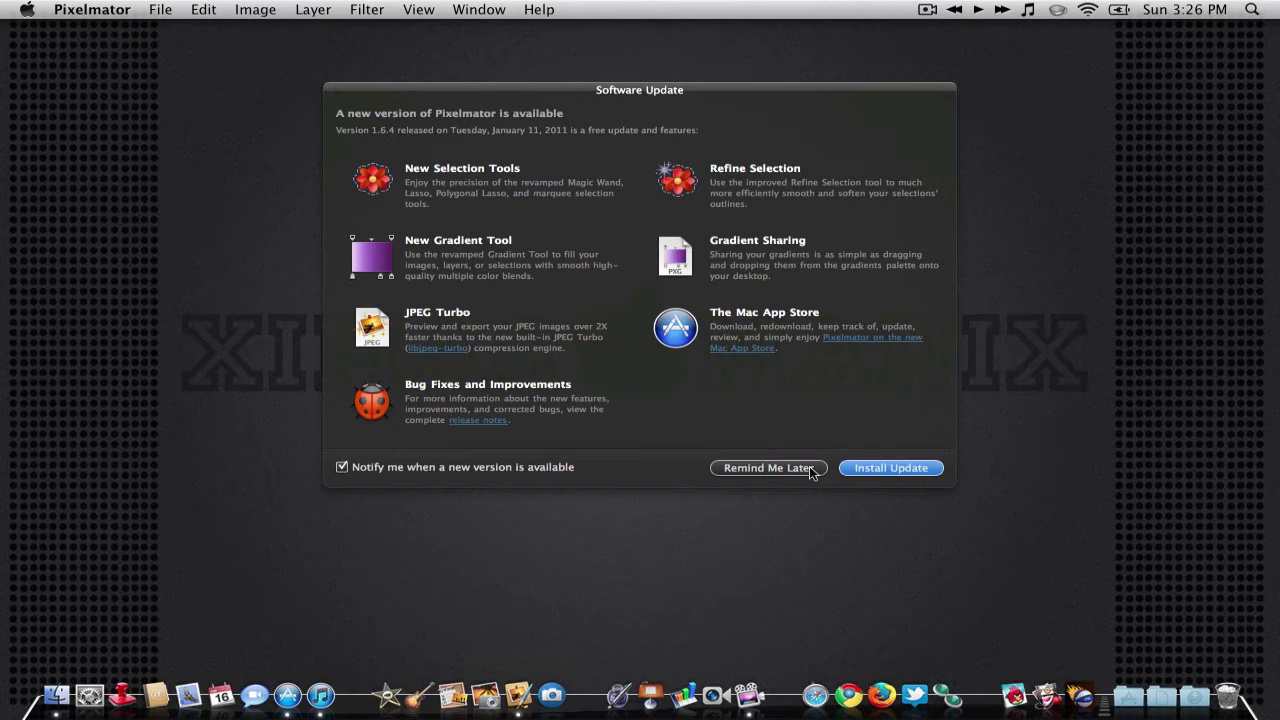
{"action": "left_click", "coordinate": [811, 468]}
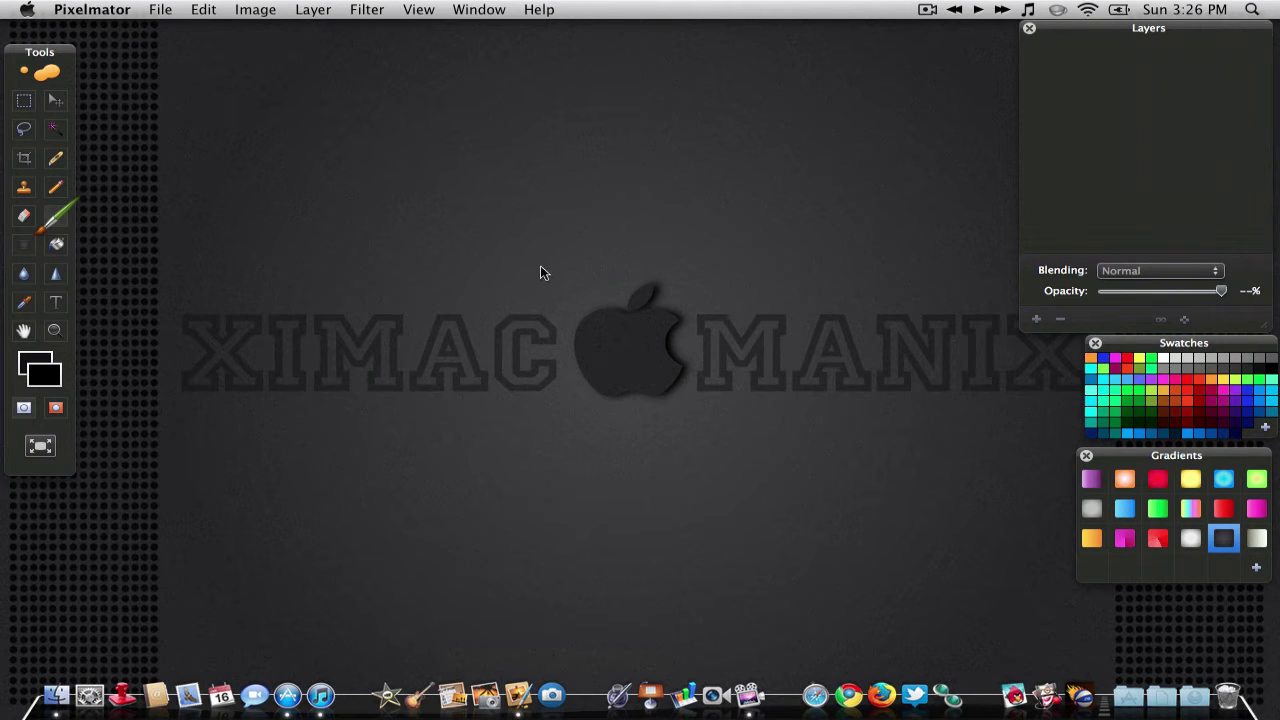
{"action": "left_click", "coordinate": [160, 9]}
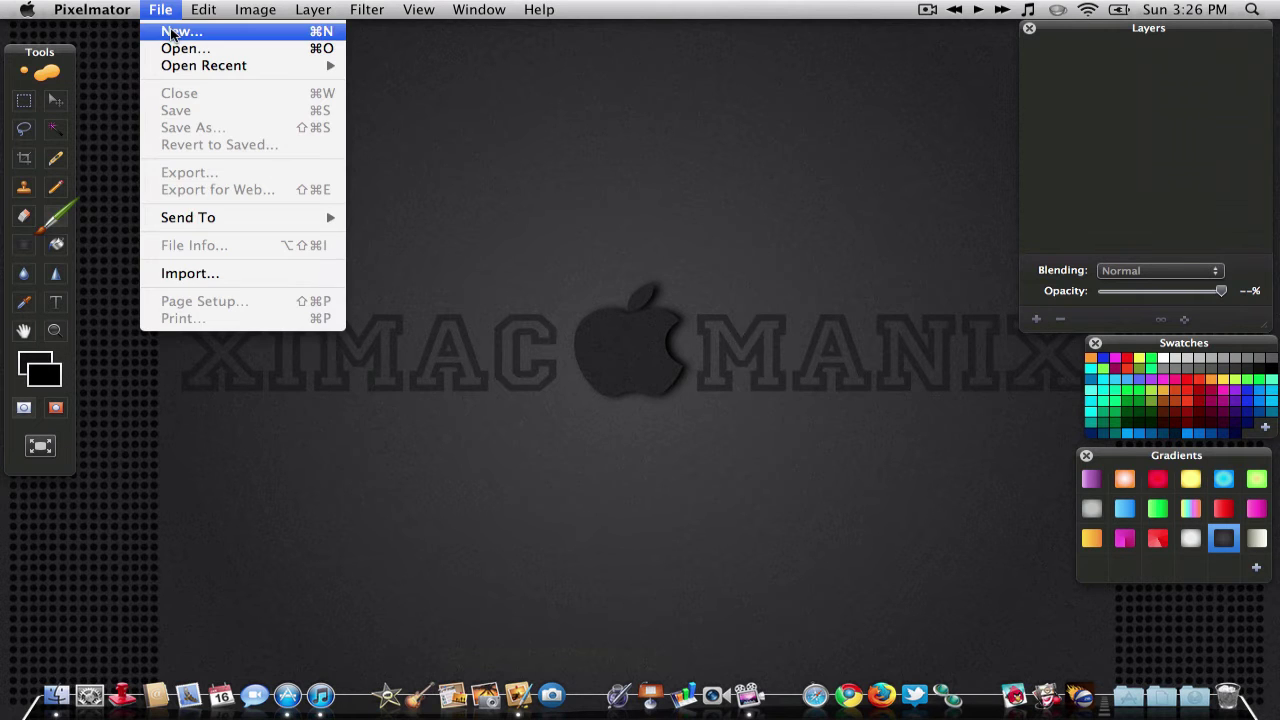
{"action": "left_click", "coordinate": [166, 8]}
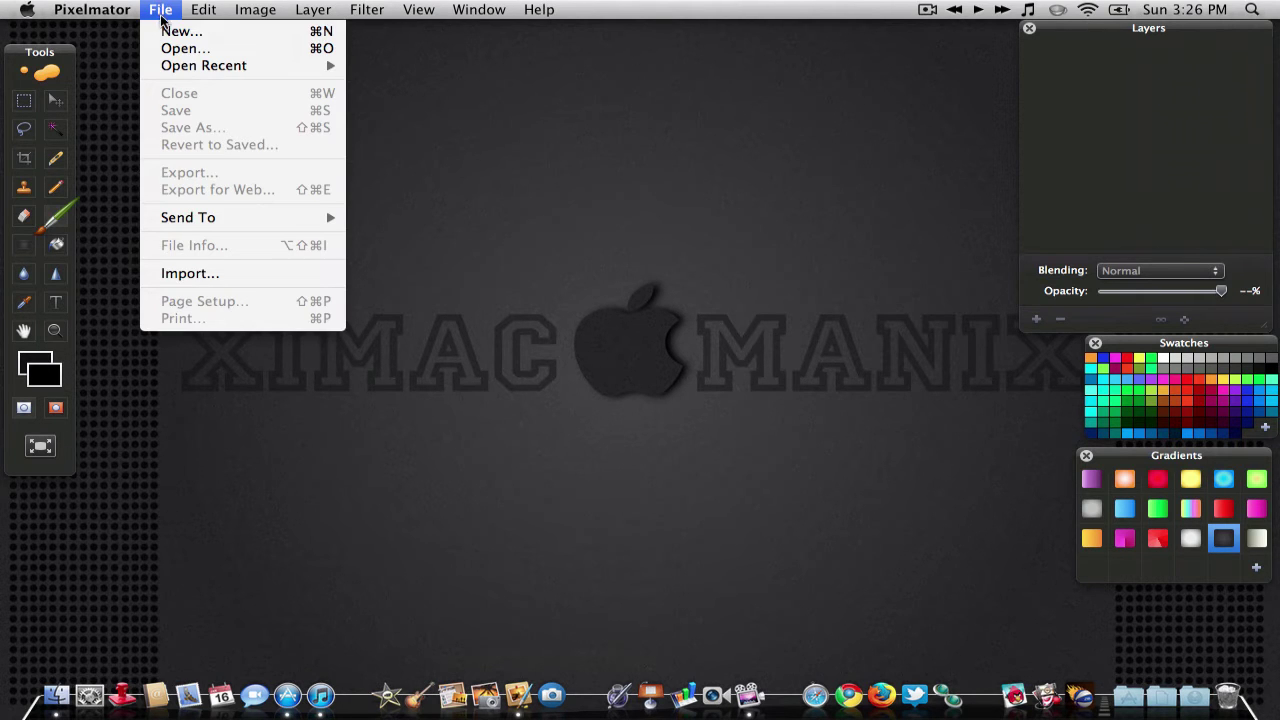
{"action": "left_click", "coordinate": [163, 31]}
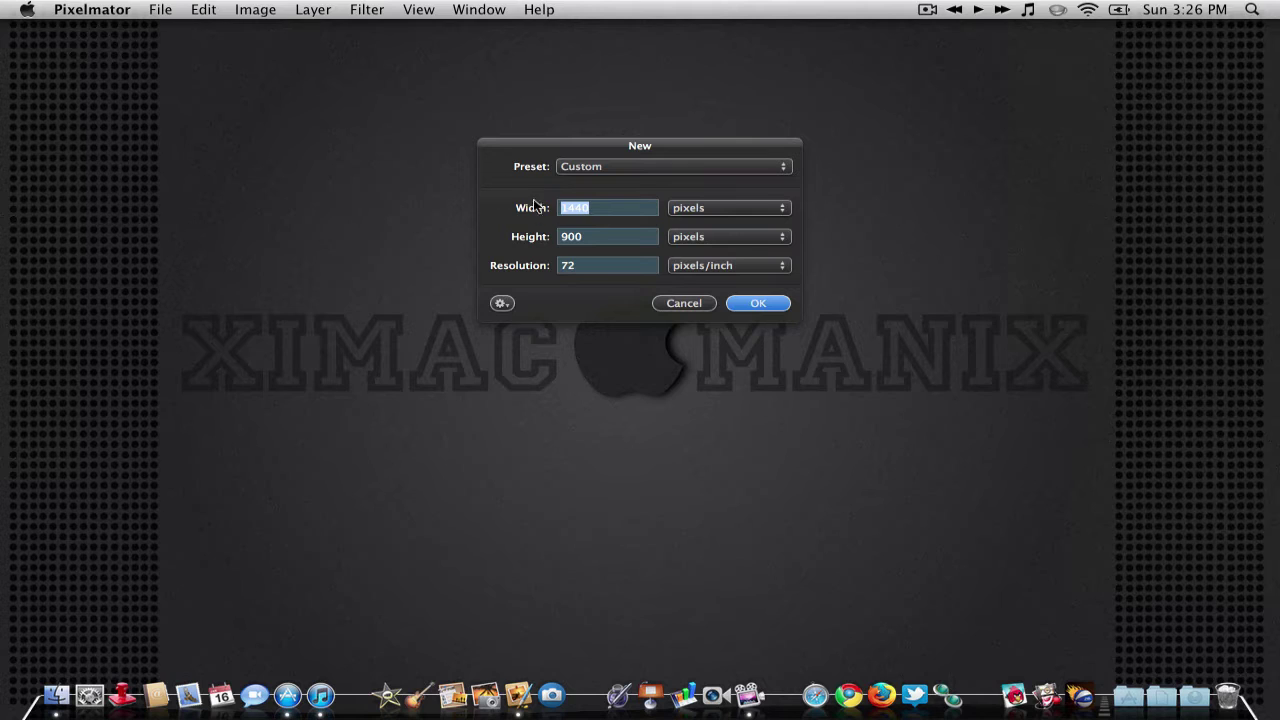
{"action": "left_click", "coordinate": [594, 211]}
{"action": "left_click", "coordinate": [758, 303]}
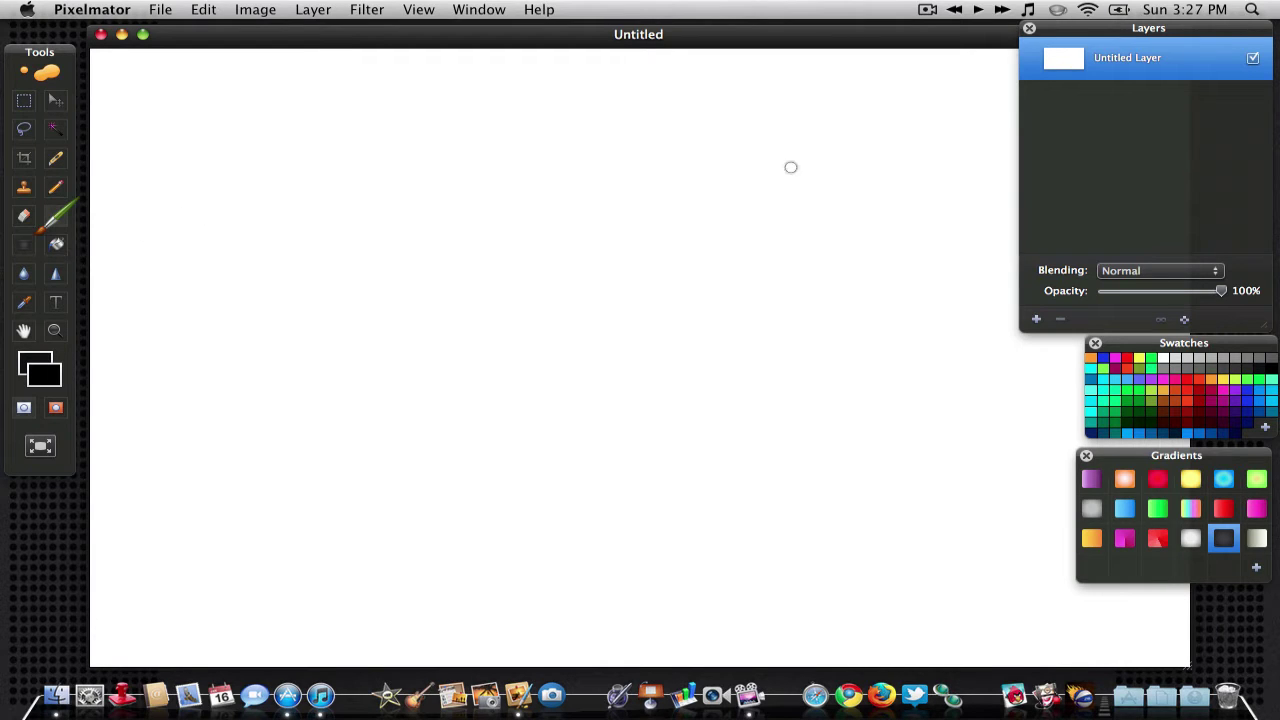
- Rename the layer to Background and open the dark Gradients preset in the editor
{"action": "double_click", "coordinate": [1112, 58]}
{"action": "type", "text": "Background"}
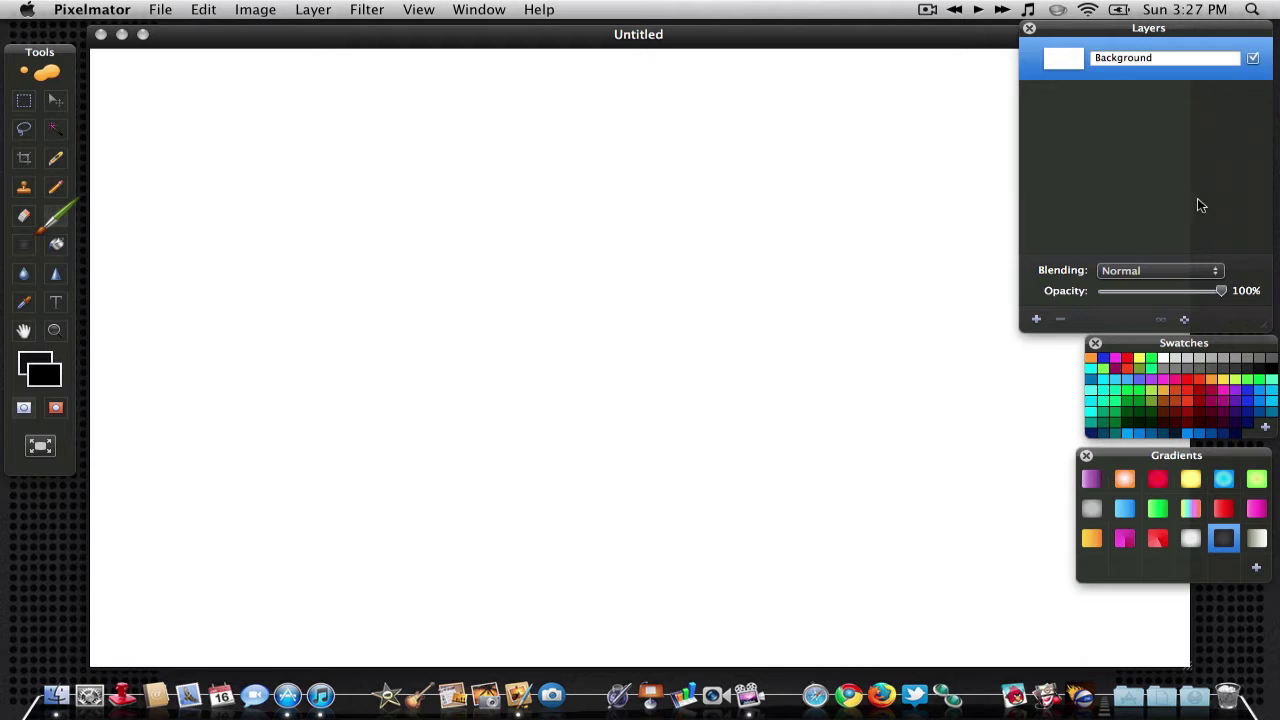
{"action": "left_click", "coordinate": [1200, 205]}
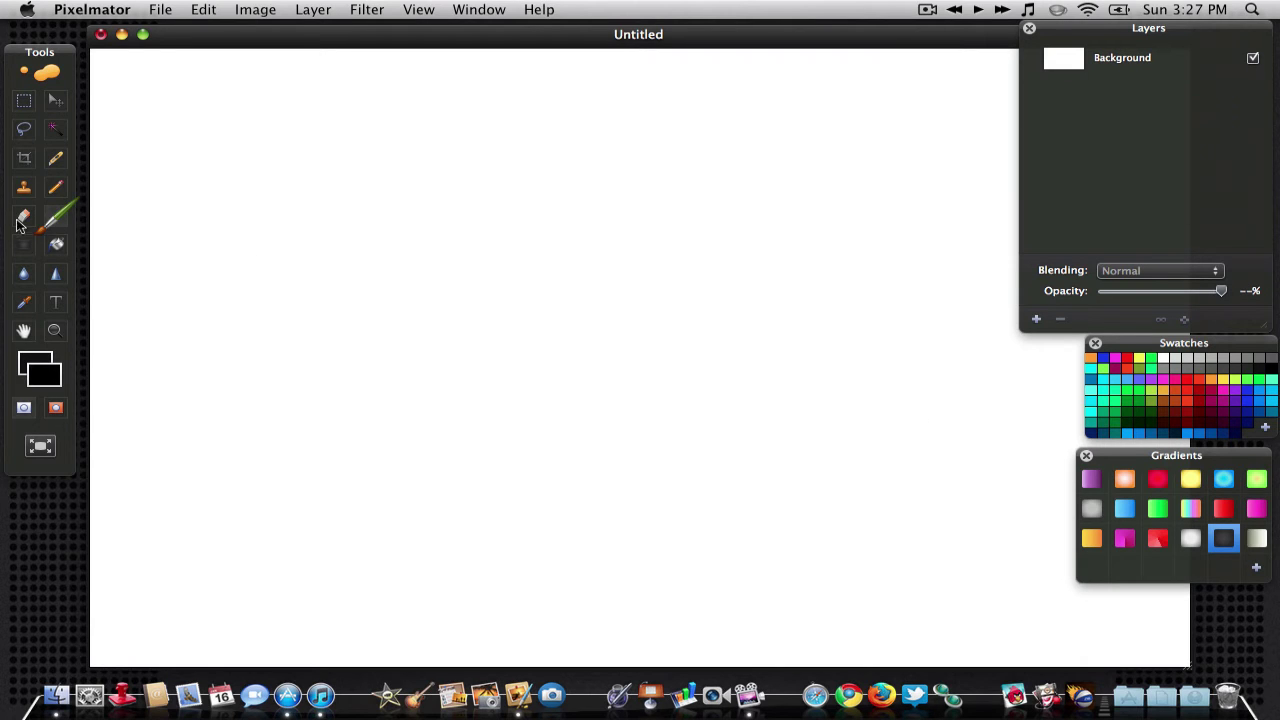
{"action": "left_click", "coordinate": [26, 250]}
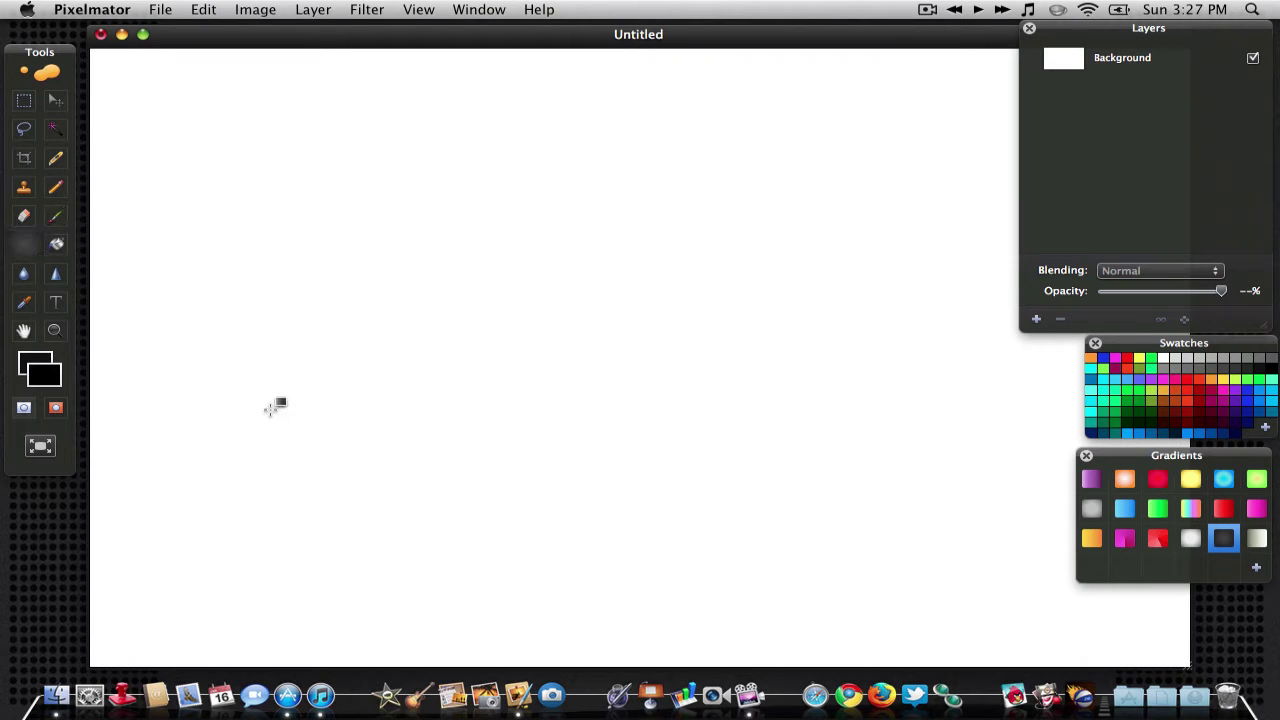
{"action": "double_click", "coordinate": [1217, 537]}
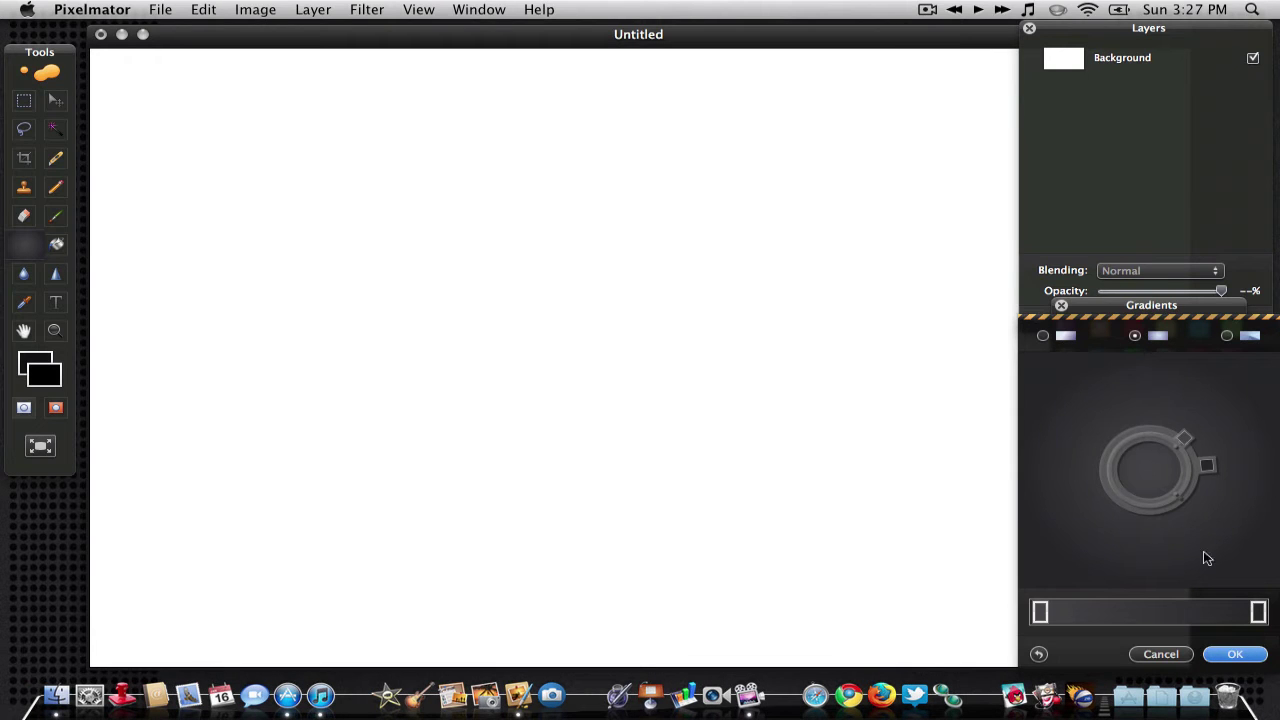
- Open the orange gradient preset and set its first stop to #1c1c1f via hex
{"action": "left_click", "coordinate": [1165, 654]}
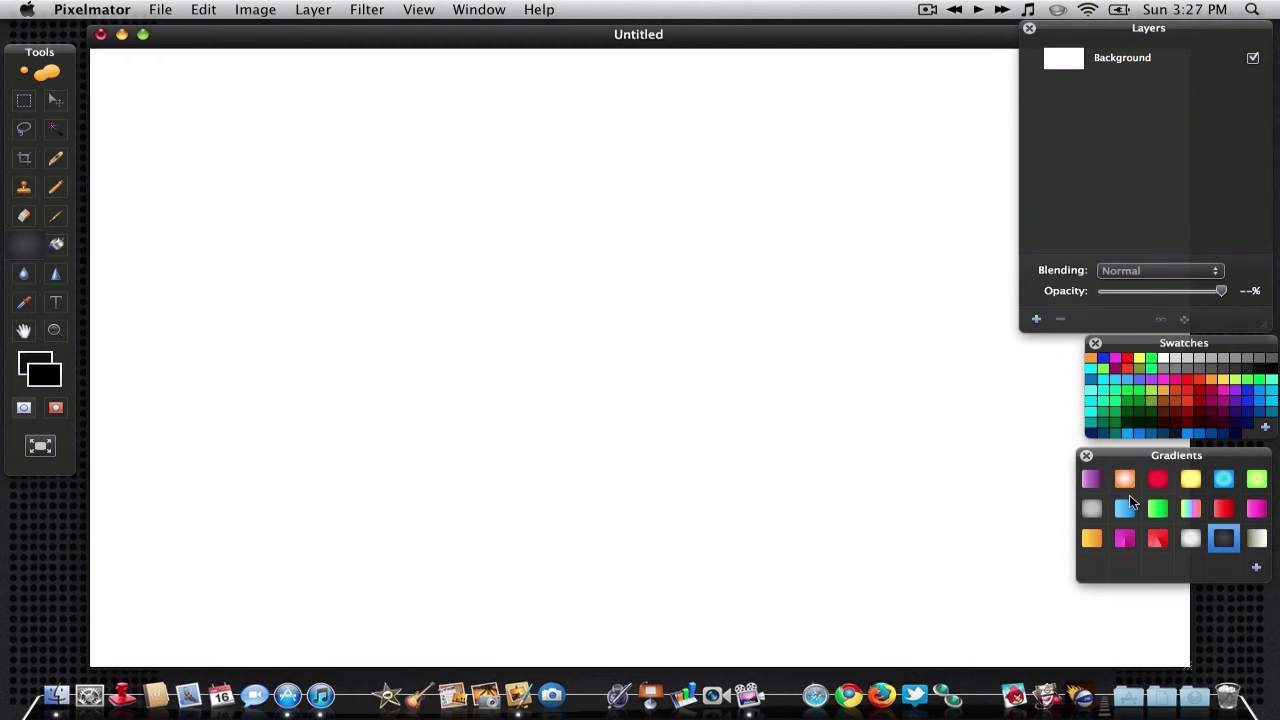
{"action": "left_click", "coordinate": [1127, 484]}
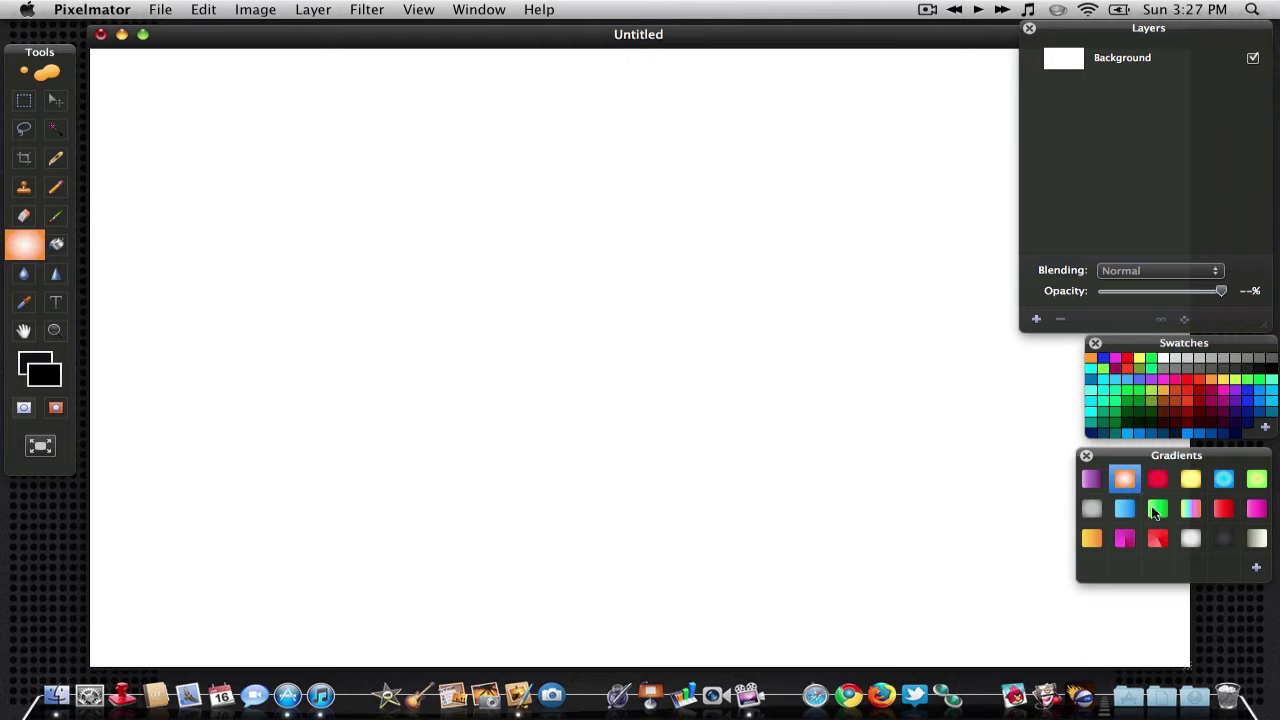
{"action": "left_click", "coordinate": [1257, 568]}
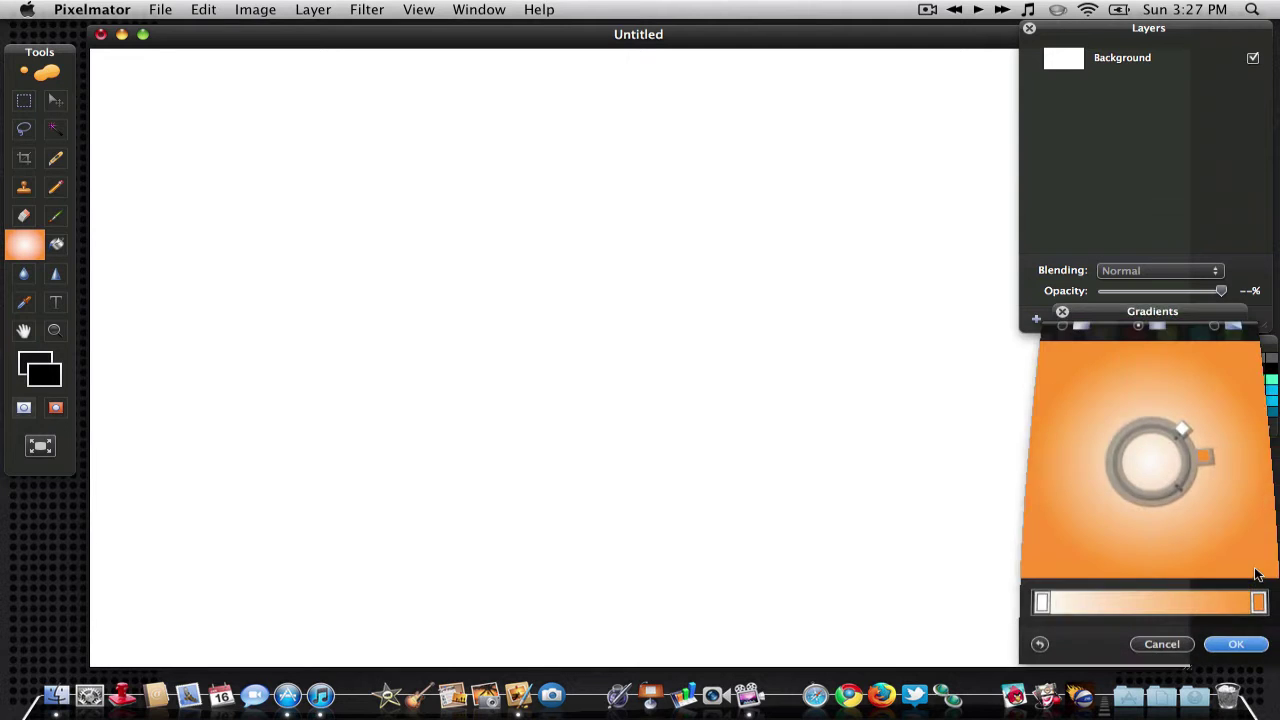
{"action": "double_click", "coordinate": [1041, 610]}
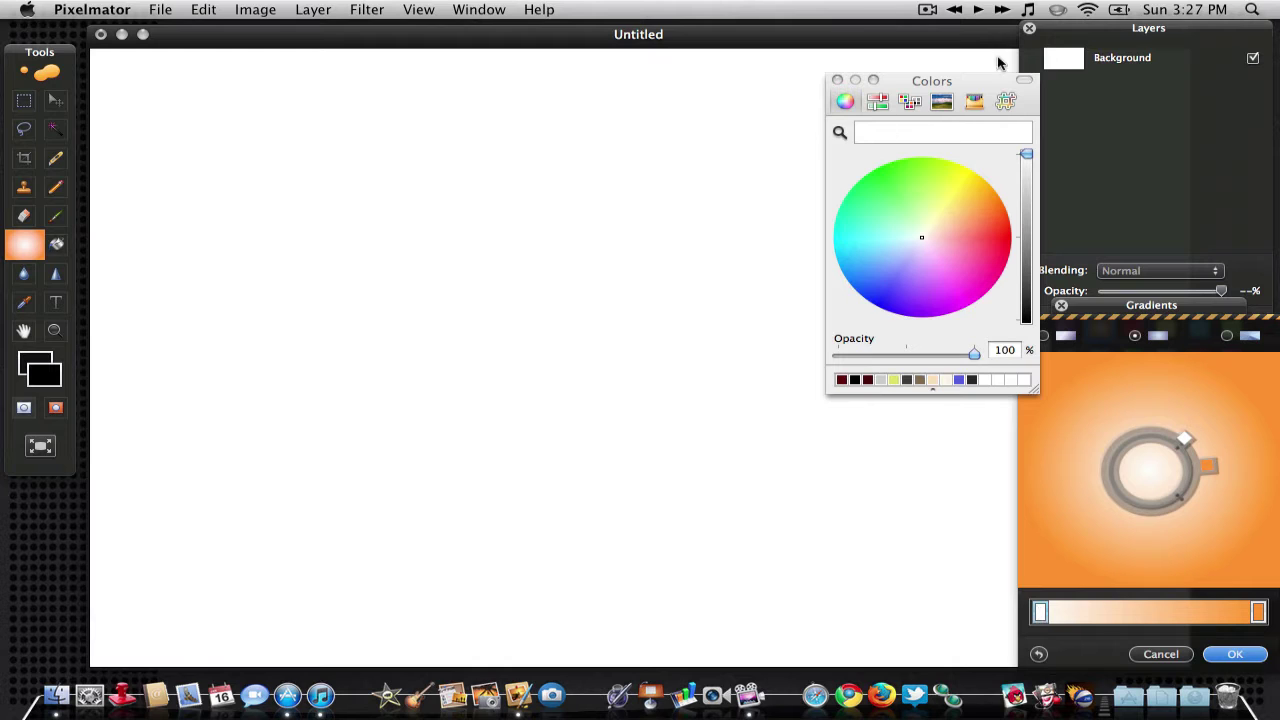
{"action": "left_click", "coordinate": [1005, 103]}
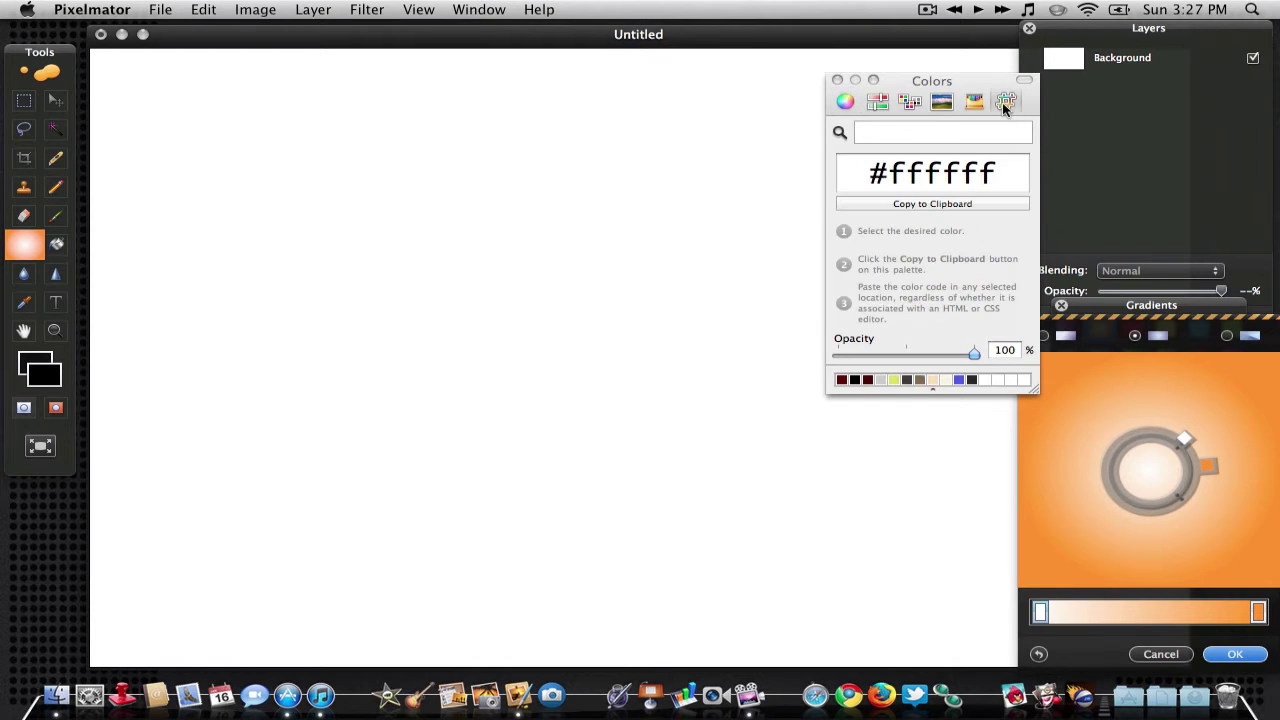
{"action": "left_click", "coordinate": [996, 176]}
{"action": "left_click_drag", "start_coordinate": [996, 176], "coordinate": [862, 177]}
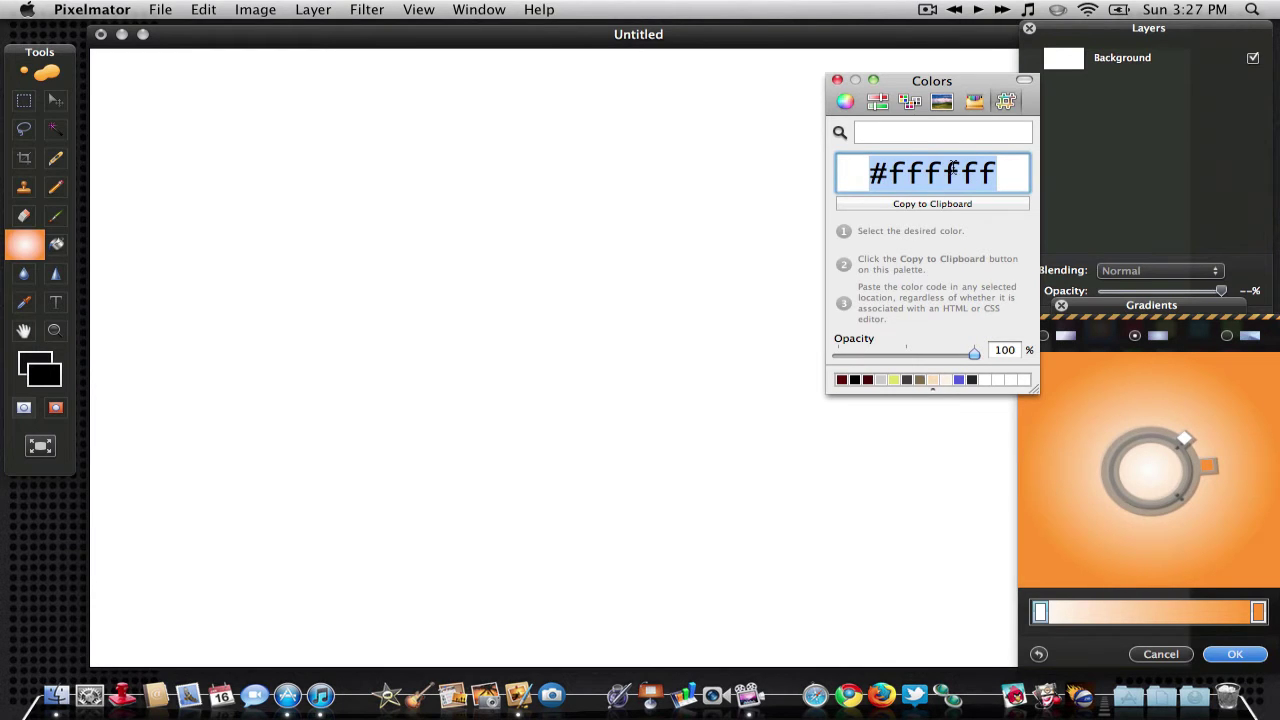
{"action": "type", "text": "#1c1c1f"}
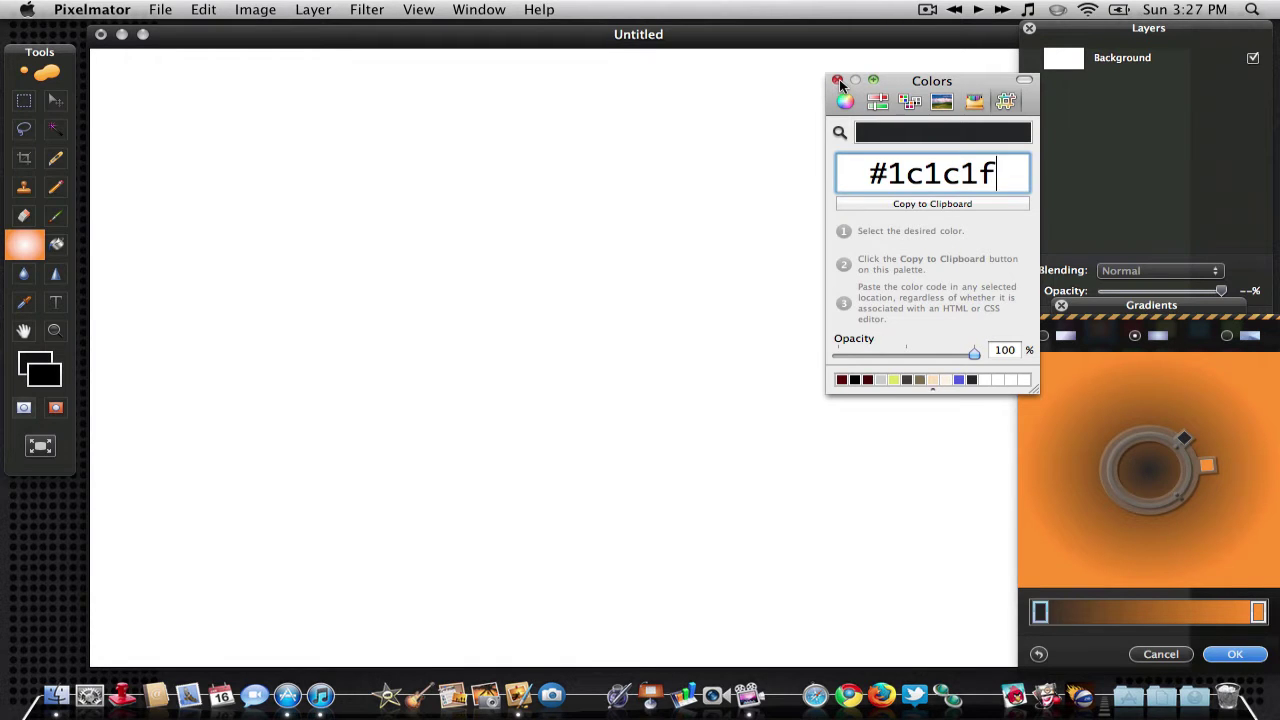
- Inspect the #ff8000 stop, cancel the gradient edits, and select the dark preset
{"action": "left_click", "coordinate": [838, 81]}
{"action": "double_click", "coordinate": [1258, 612]}
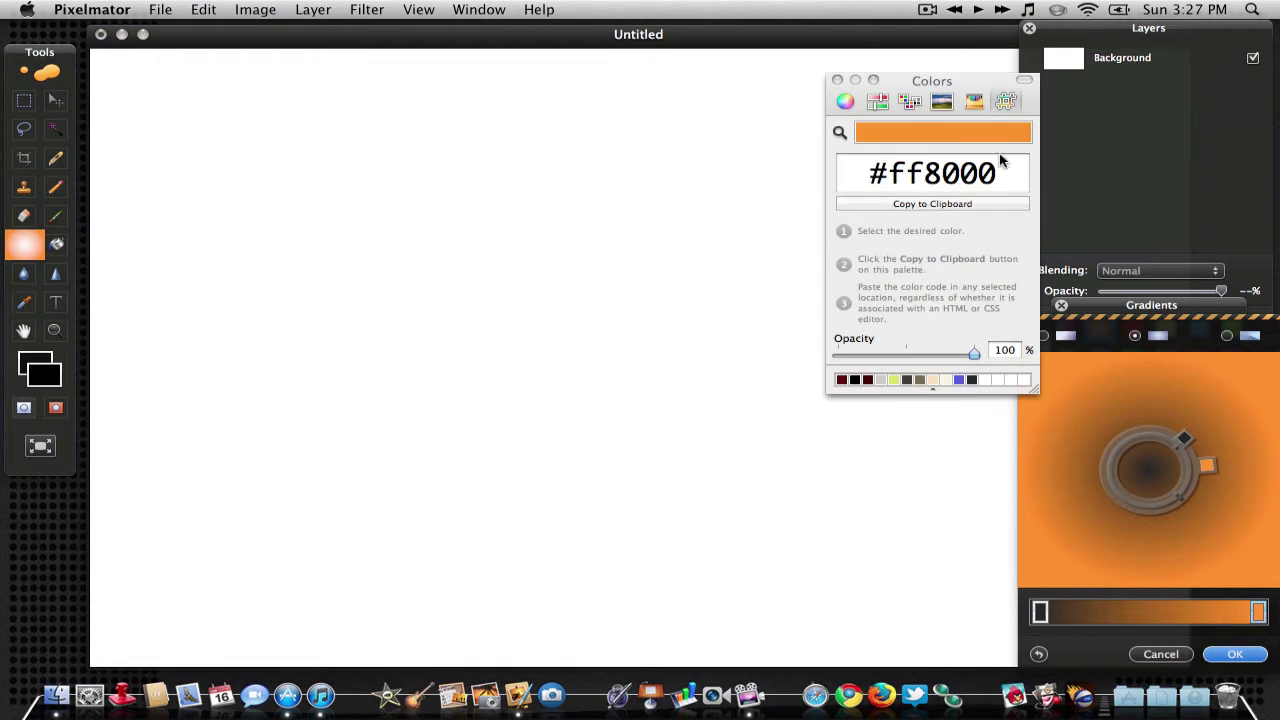
{"action": "left_click_drag", "start_coordinate": [1002, 175], "coordinate": [851, 182]}
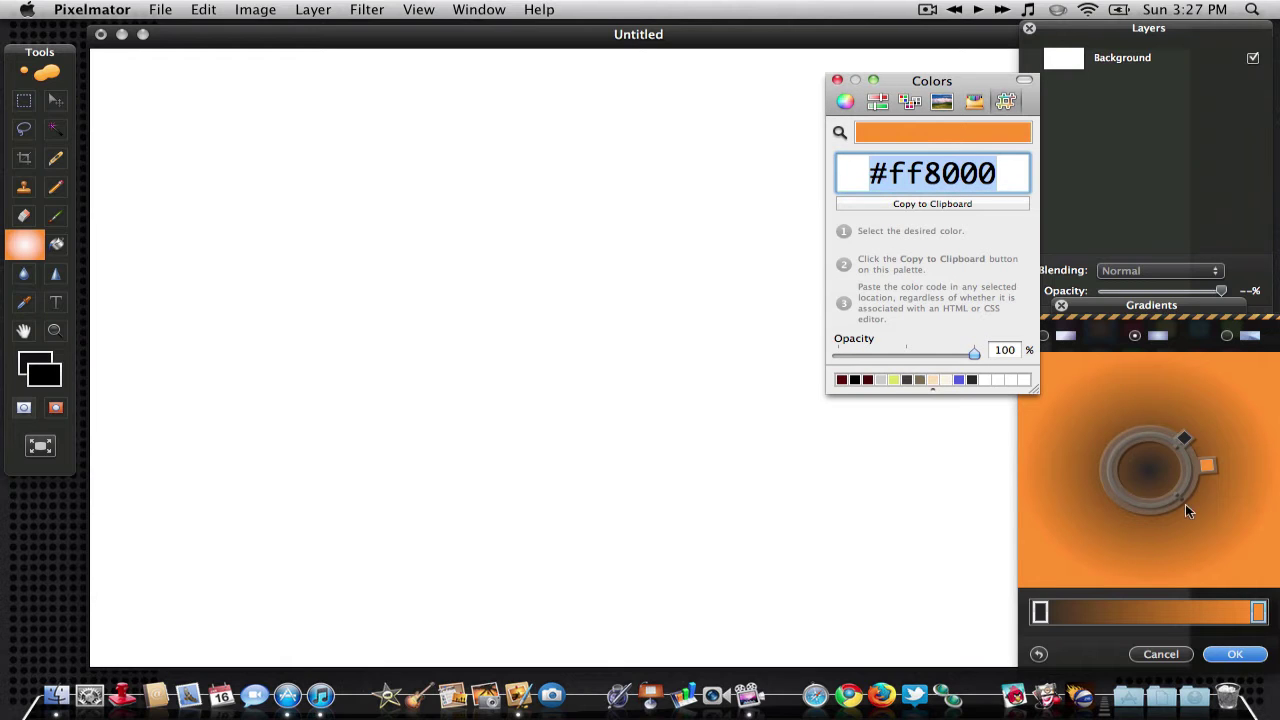
{"action": "left_click", "coordinate": [838, 81]}
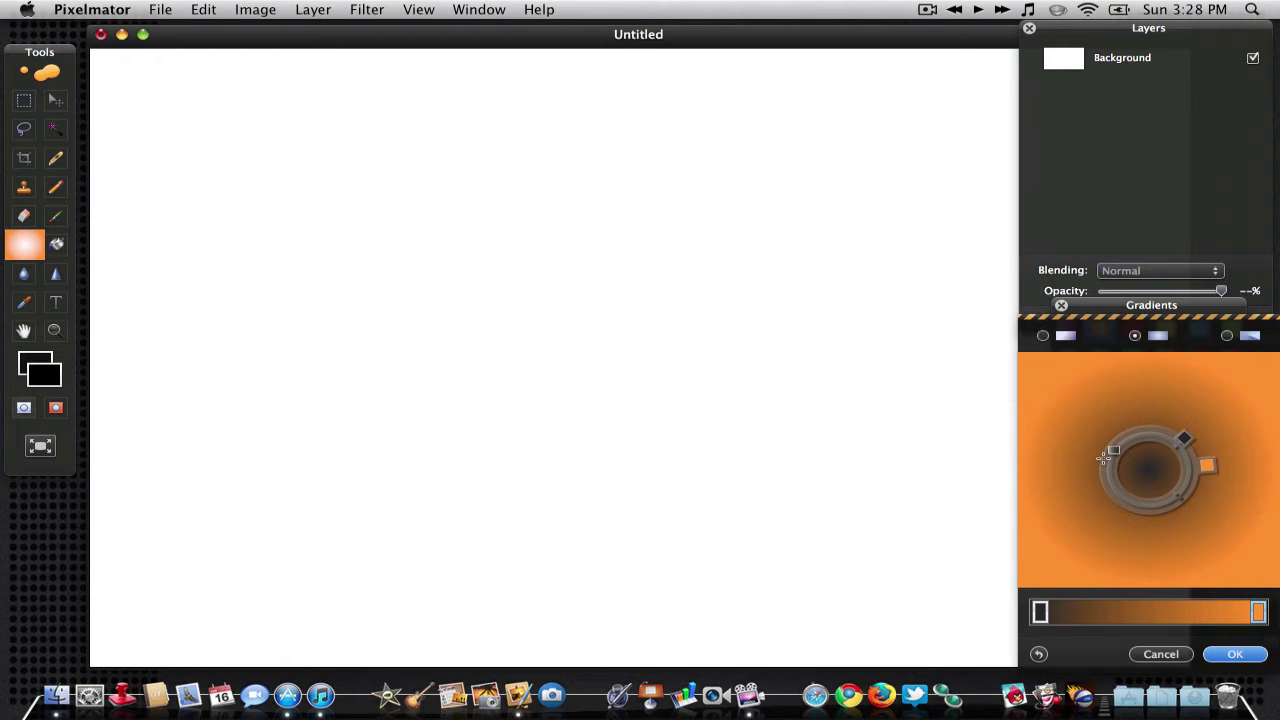
{"action": "left_click", "coordinate": [1174, 656]}
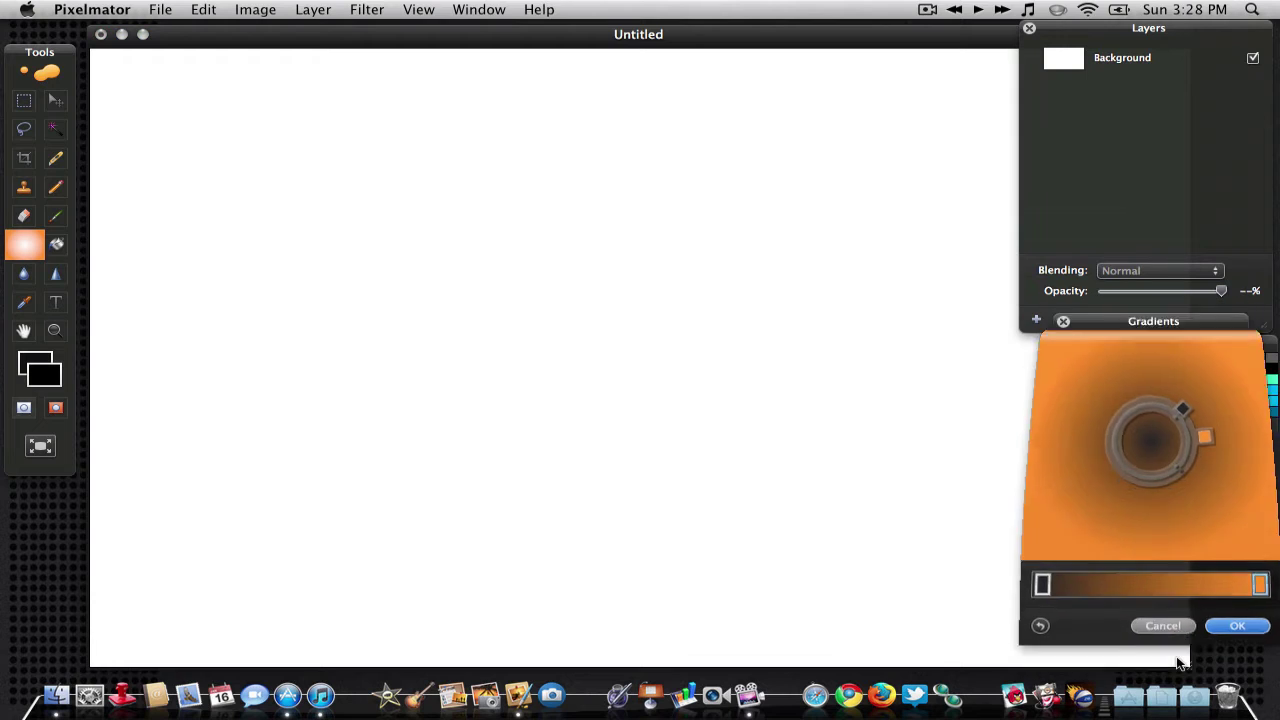
{"action": "left_click", "coordinate": [1226, 541]}
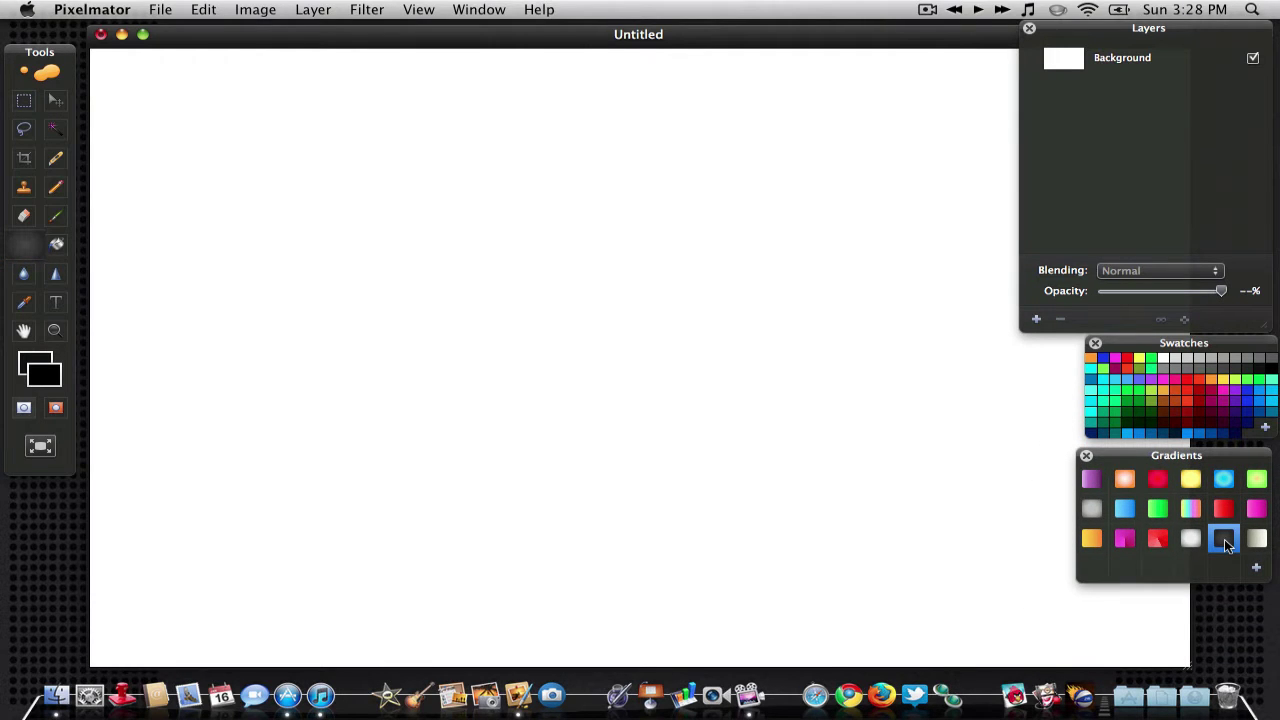
- Confirm the dark preset and drag a radial gradient from canvas centre to bottom edge on Background
{"action": "double_click", "coordinate": [1225, 541]}
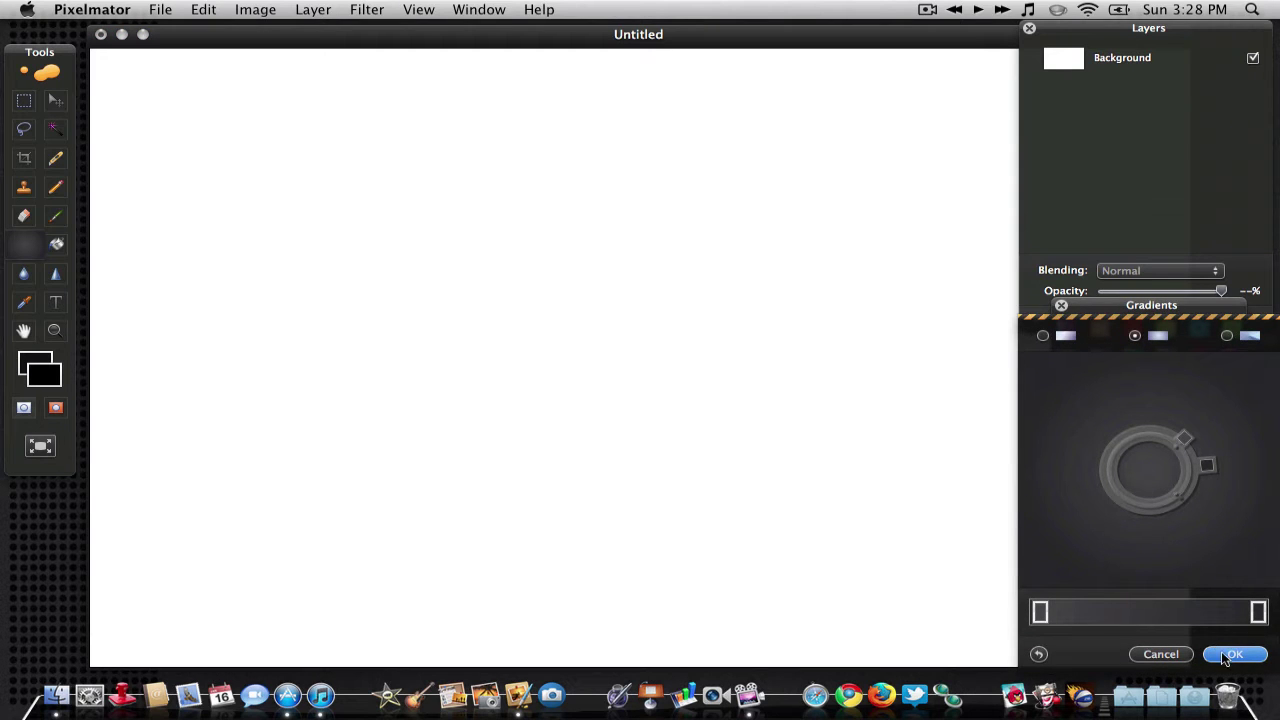
{"action": "left_click", "coordinate": [1228, 654]}
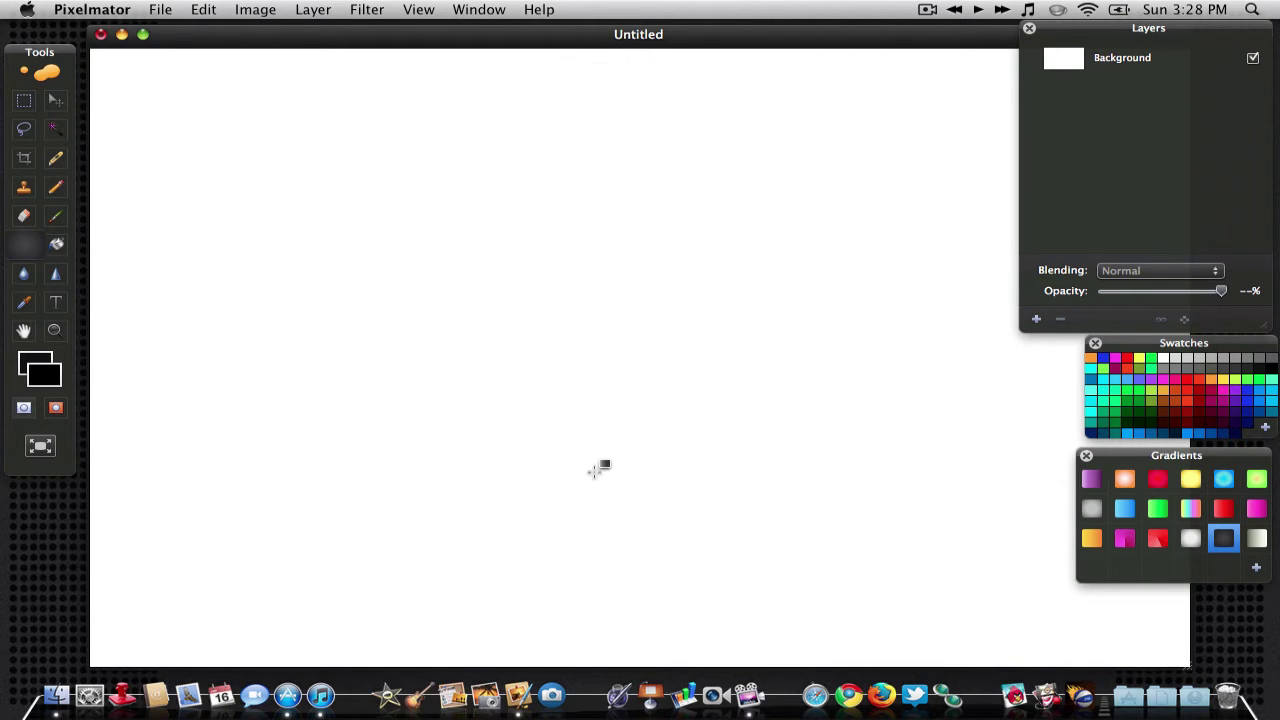
{"action": "left_click", "coordinate": [1103, 62]}
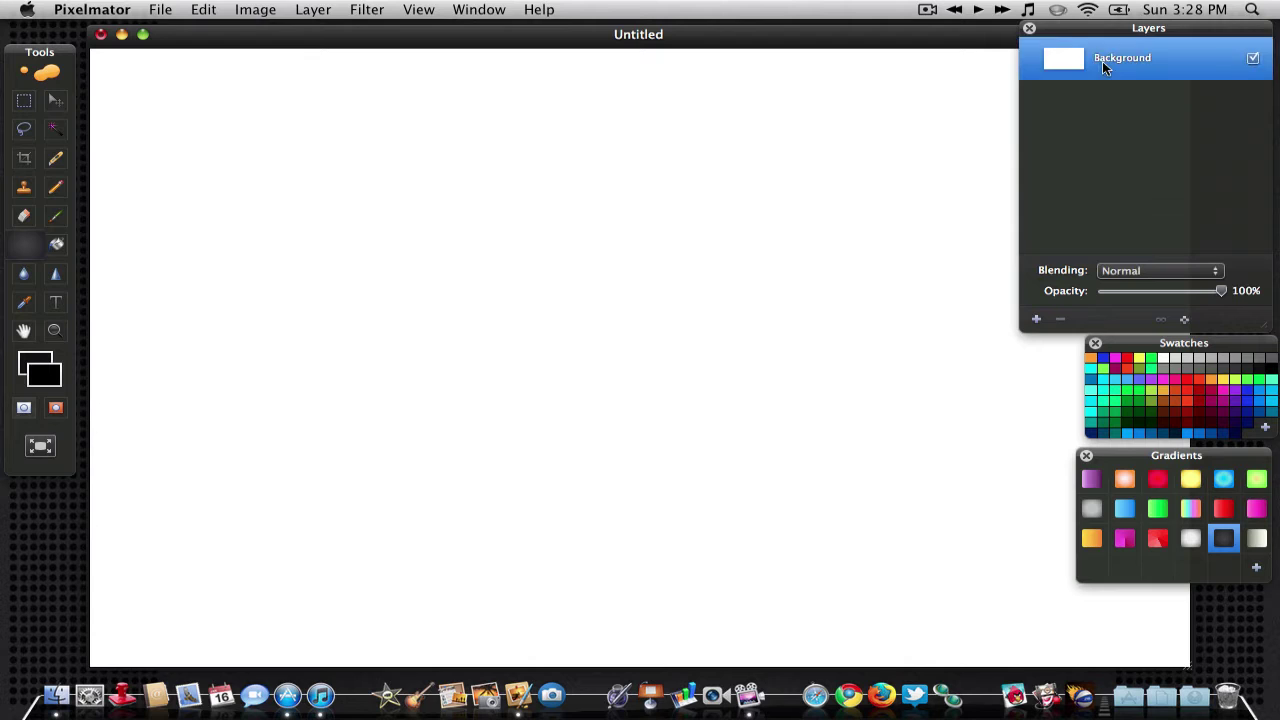
{"action": "mouse_move", "coordinate": [625, 364]}
{"action": "left_mouse_down"}
{"action": "mouse_move", "coordinate": [605, 452]}
{"action": "mouse_move", "coordinate": [631, 718]}
{"action": "left_mouse_up"}
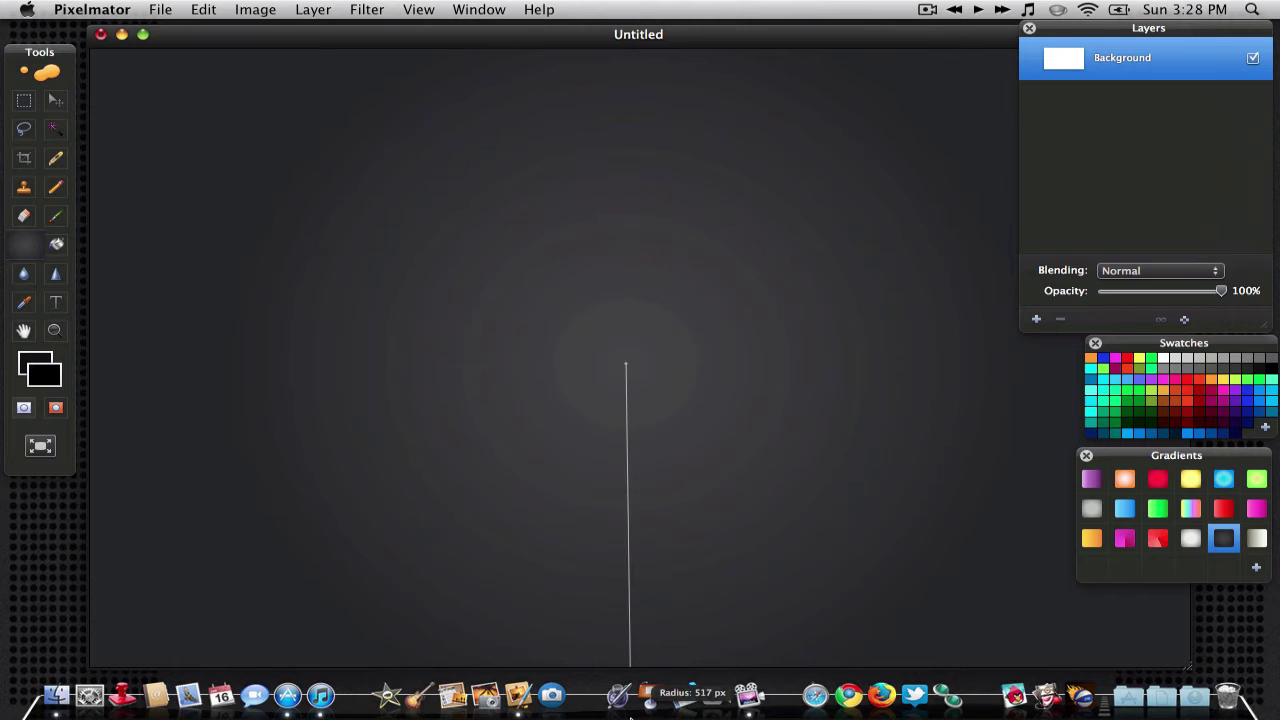
{"action": "left_click_drag", "start_coordinate": [631, 717], "coordinate": [630, 716]}
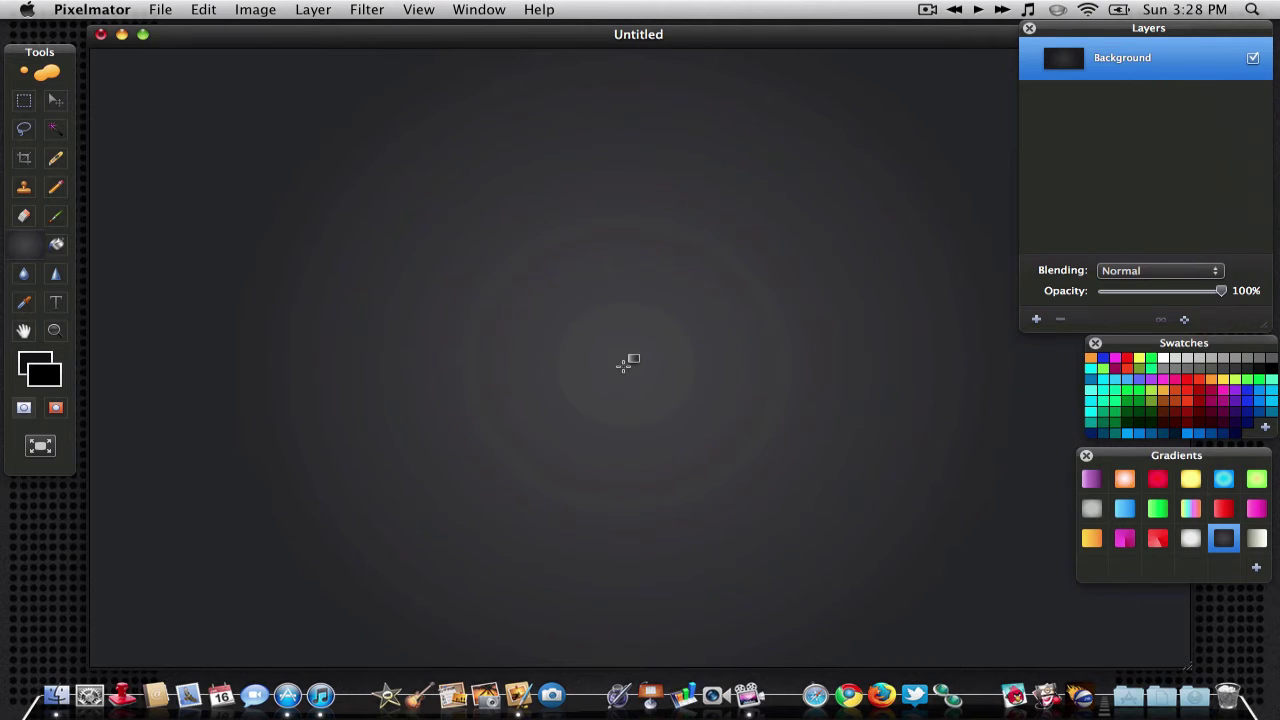
- Apply a monochrome Noise filter with Amount lowered to about 1 on Background
{"action": "left_click", "coordinate": [1085, 180]}
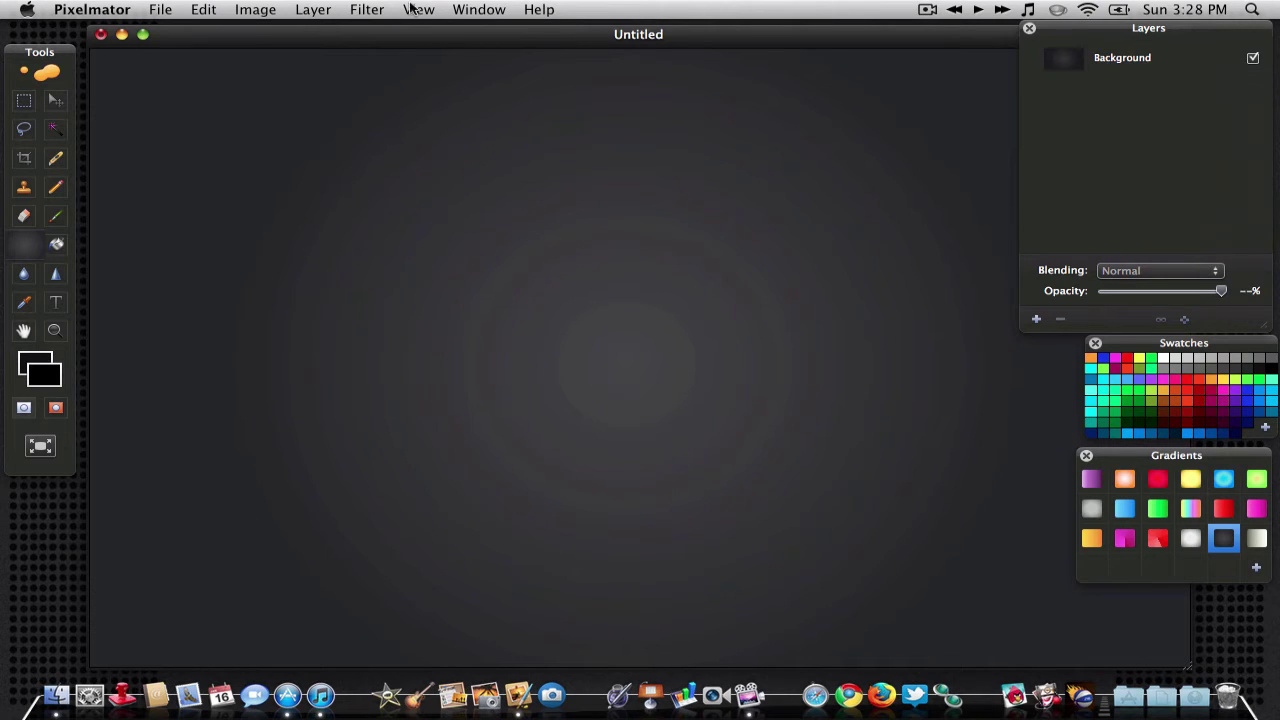
{"action": "left_click", "coordinate": [364, 10]}
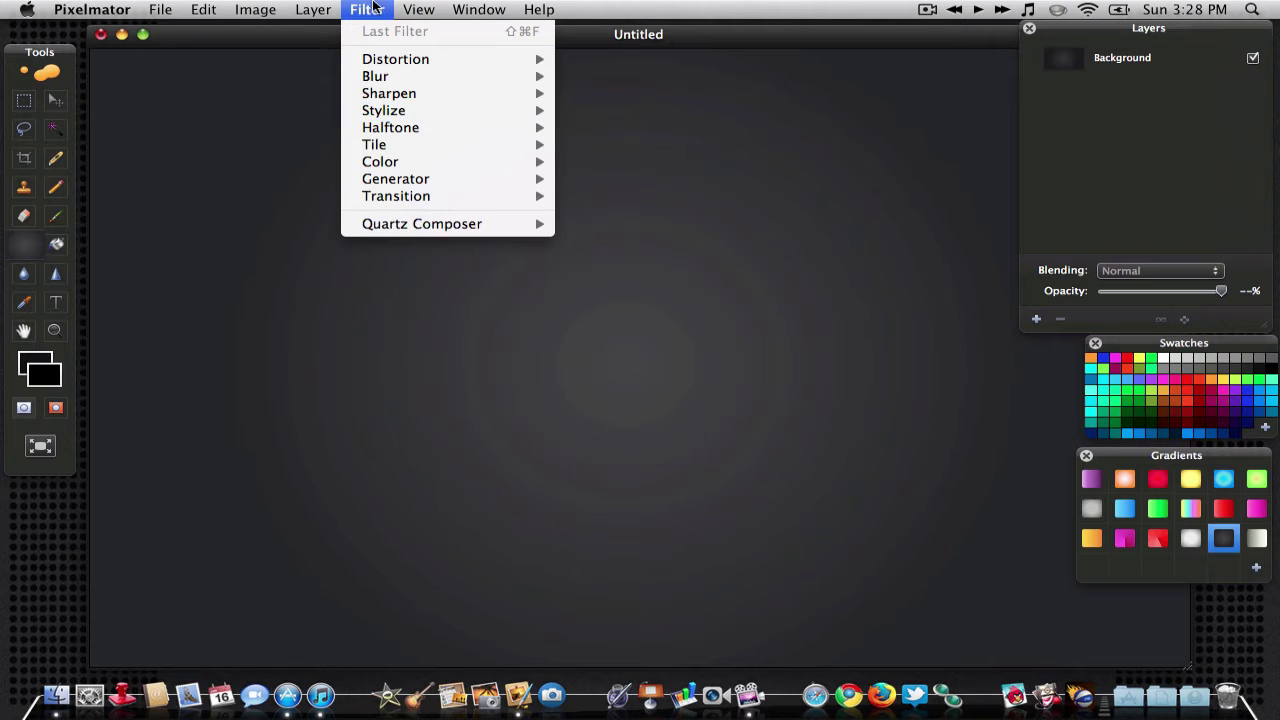
{"action": "left_click", "coordinate": [890, 138]}
{"action": "double_click", "coordinate": [1140, 62]}
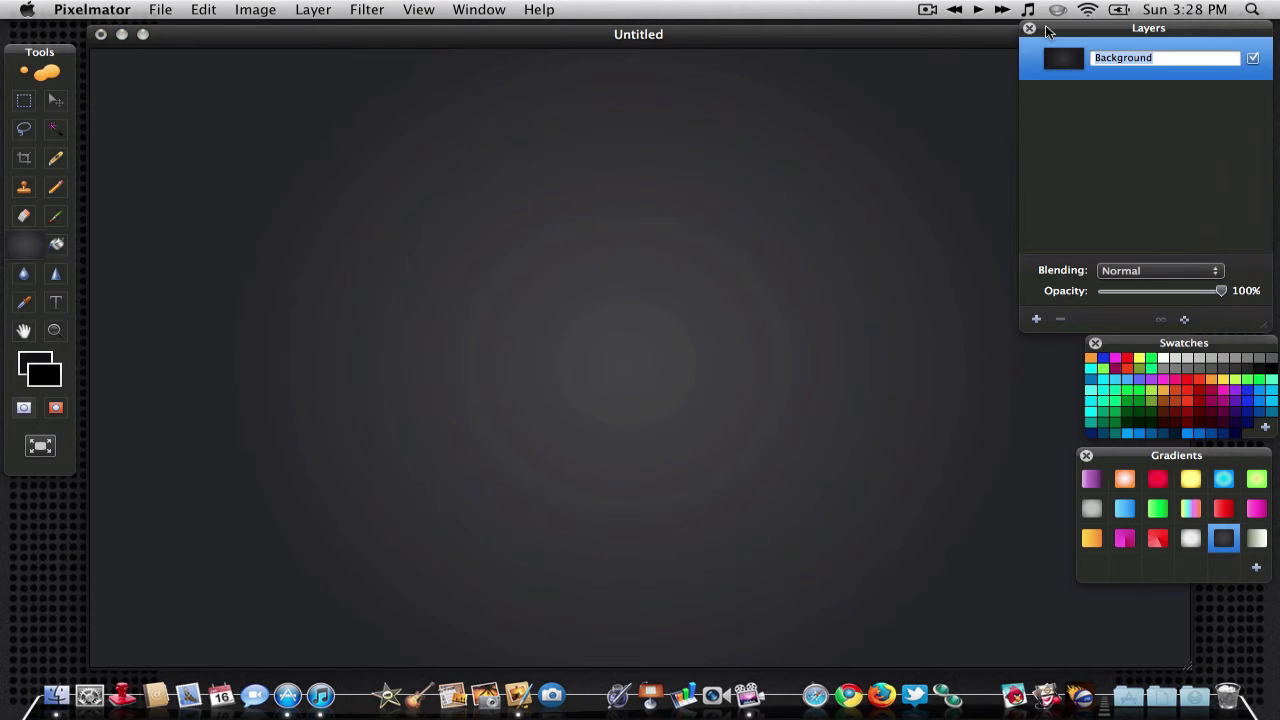
{"action": "key", "text": "Return"}
{"action": "left_click", "coordinate": [370, 9]}
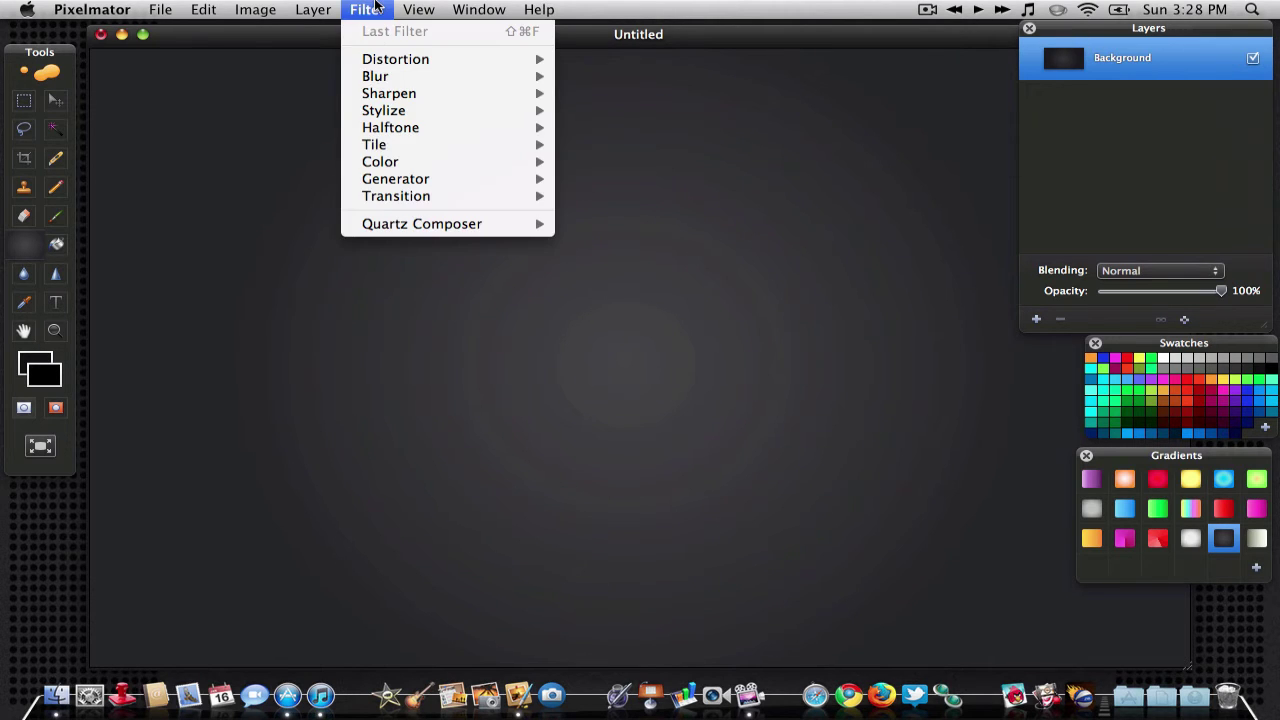
{"action": "mouse_move", "coordinate": [384, 110]}
{"action": "left_click", "coordinate": [602, 247]}
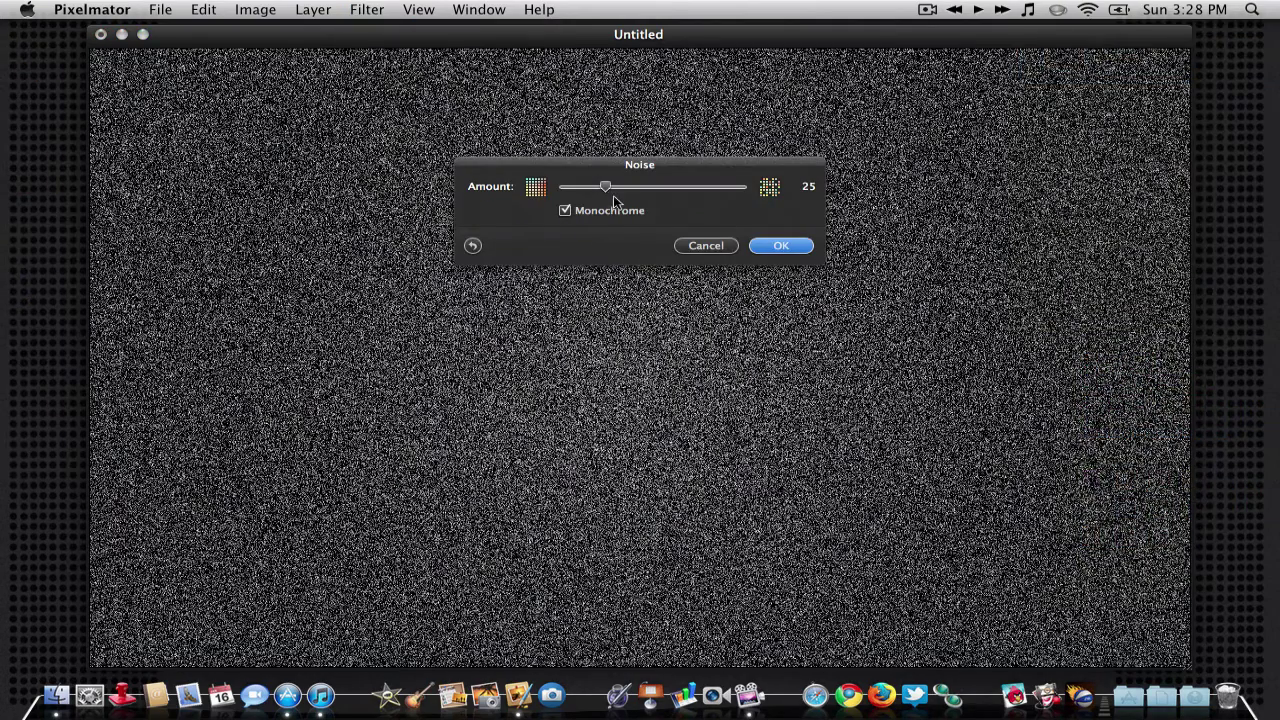
{"action": "left_click_drag", "start_coordinate": [606, 190], "coordinate": [566, 190]}
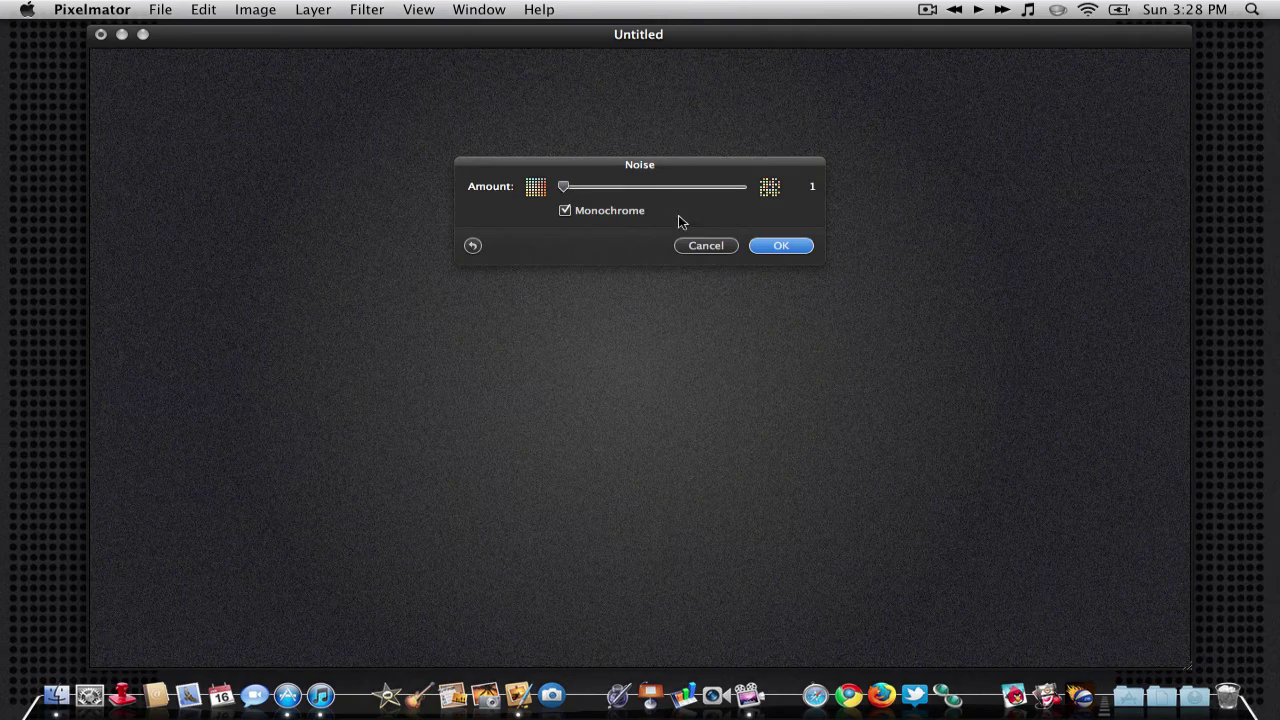
{"action": "left_click", "coordinate": [774, 246]}
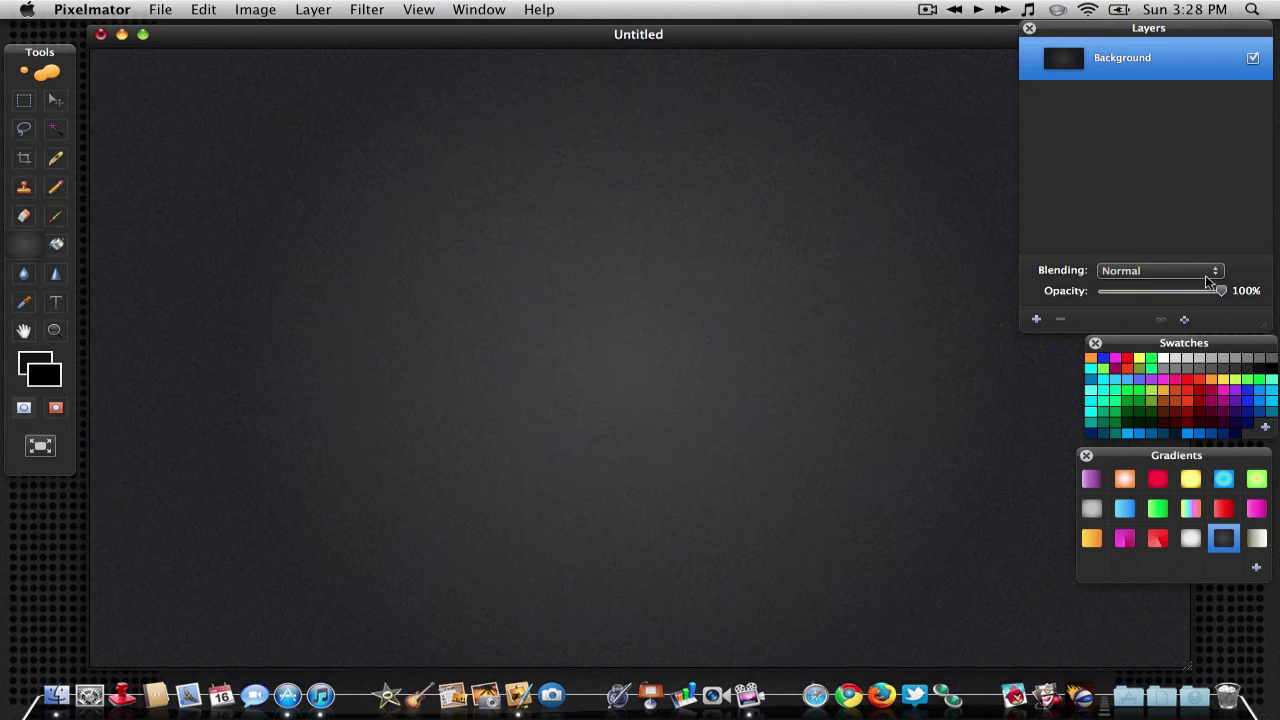
- Set the Brush tool to a hard round tip, 16 px diameter, 151% spacing
{"action": "left_click", "coordinate": [1146, 205]}
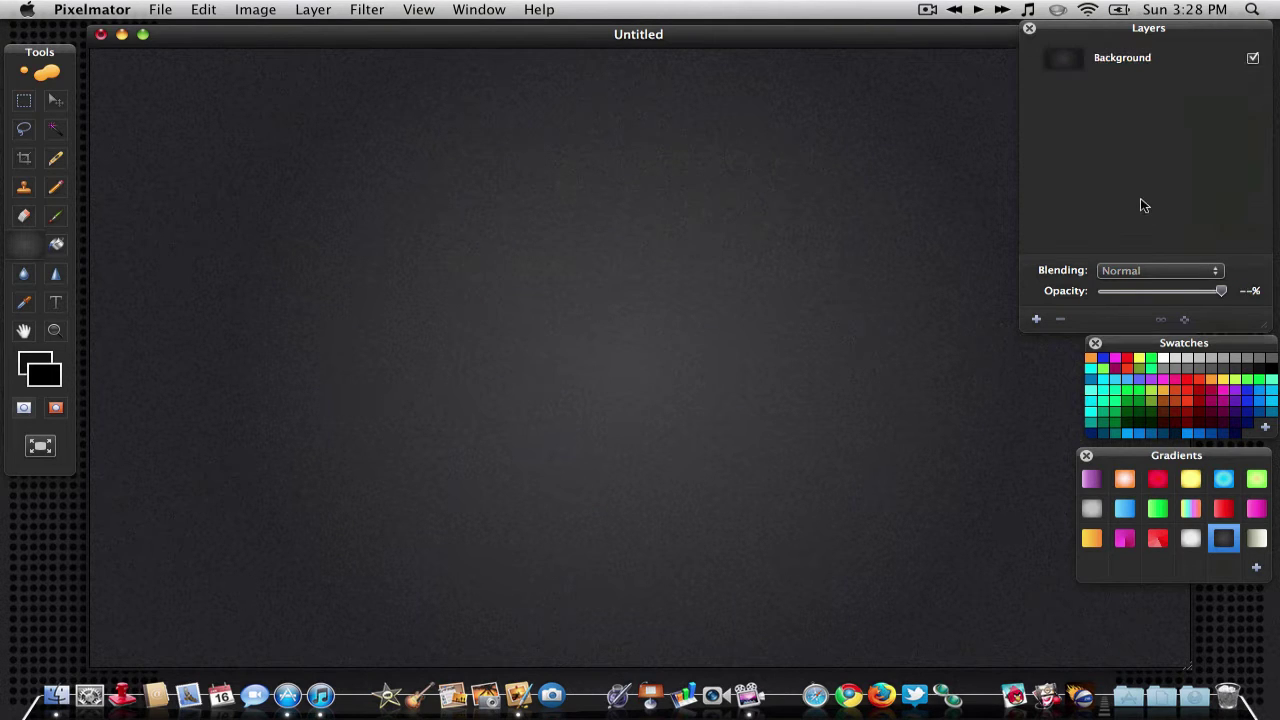
{"action": "left_click", "coordinate": [57, 216]}
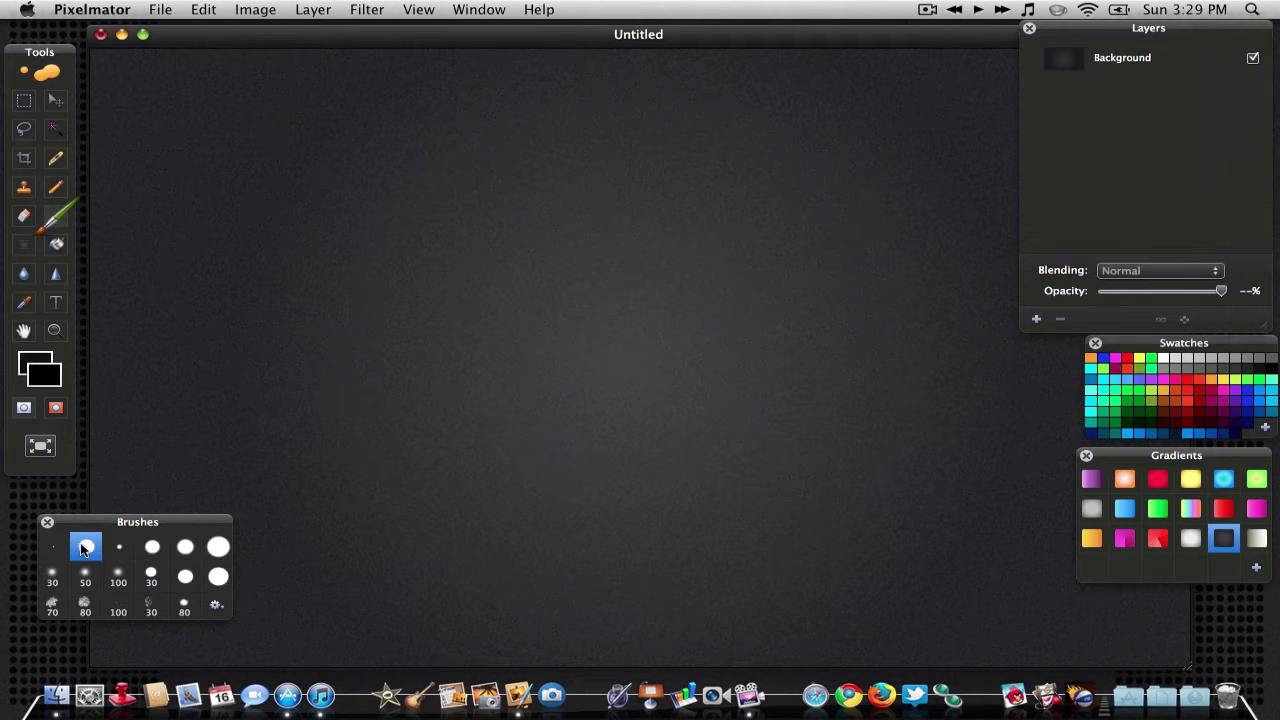
{"action": "double_click", "coordinate": [87, 544]}
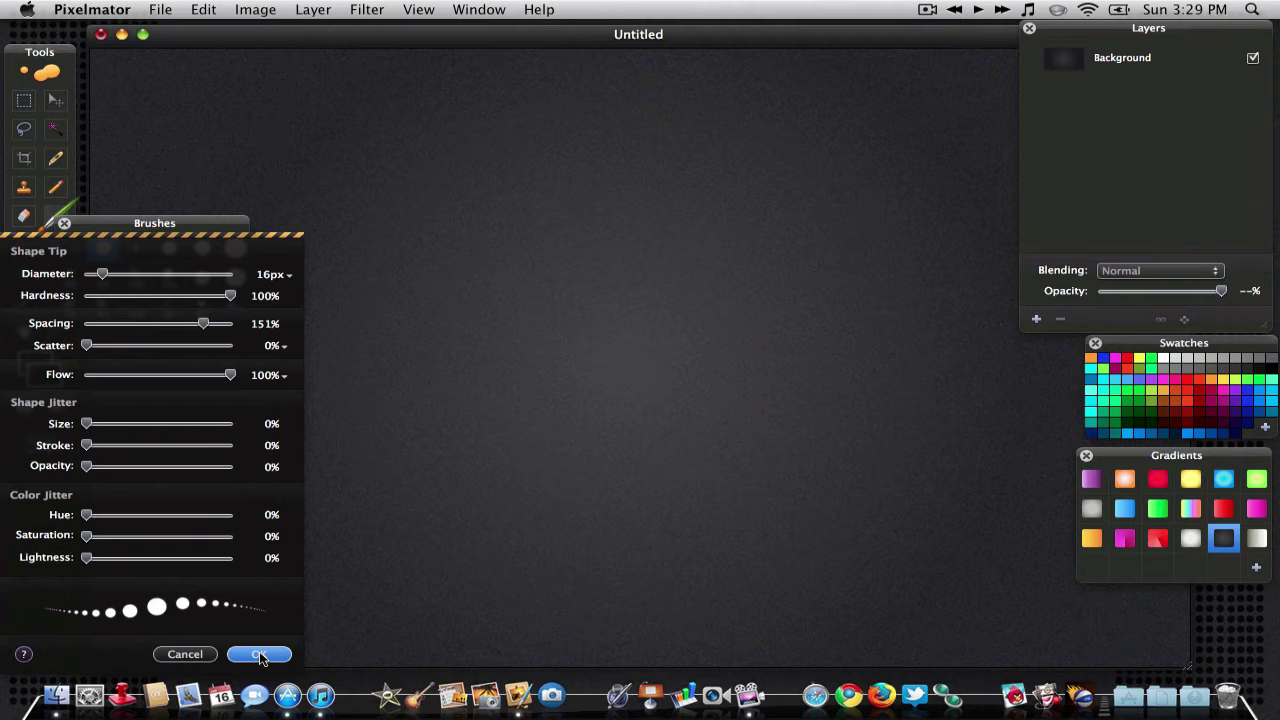
{"action": "left_click", "coordinate": [259, 655]}
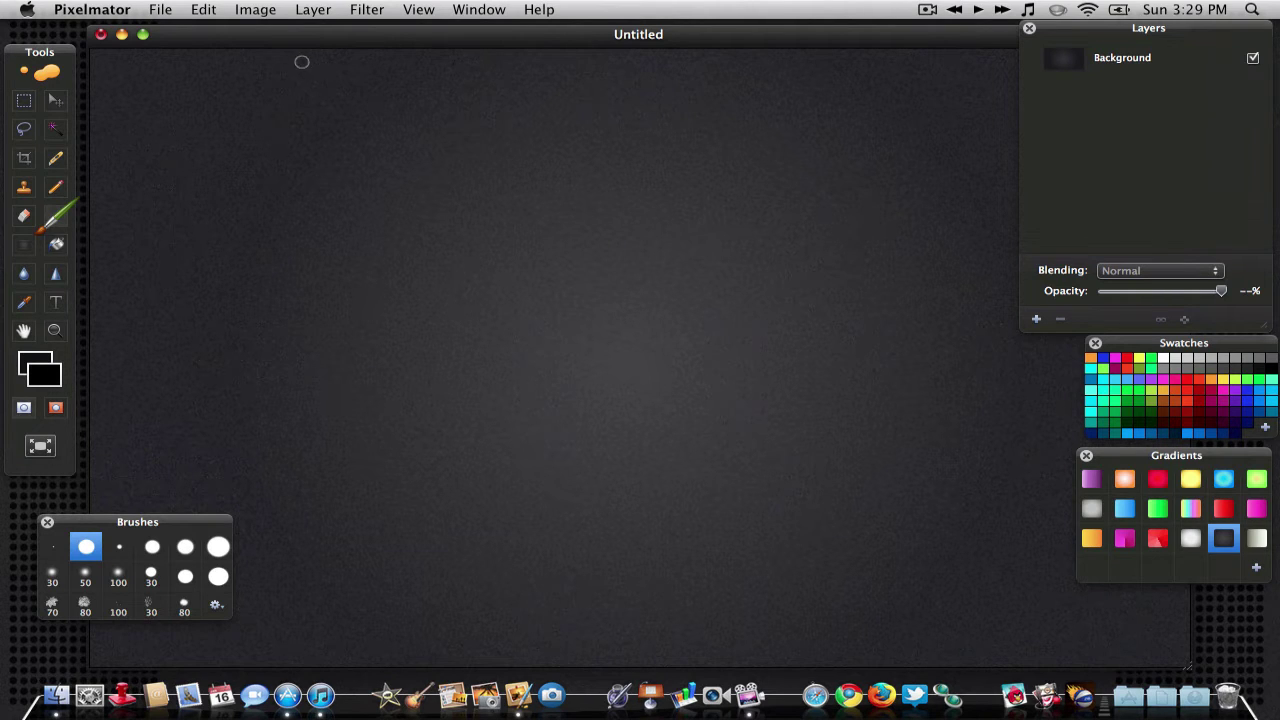
{"action": "left_click", "coordinate": [46, 374]}
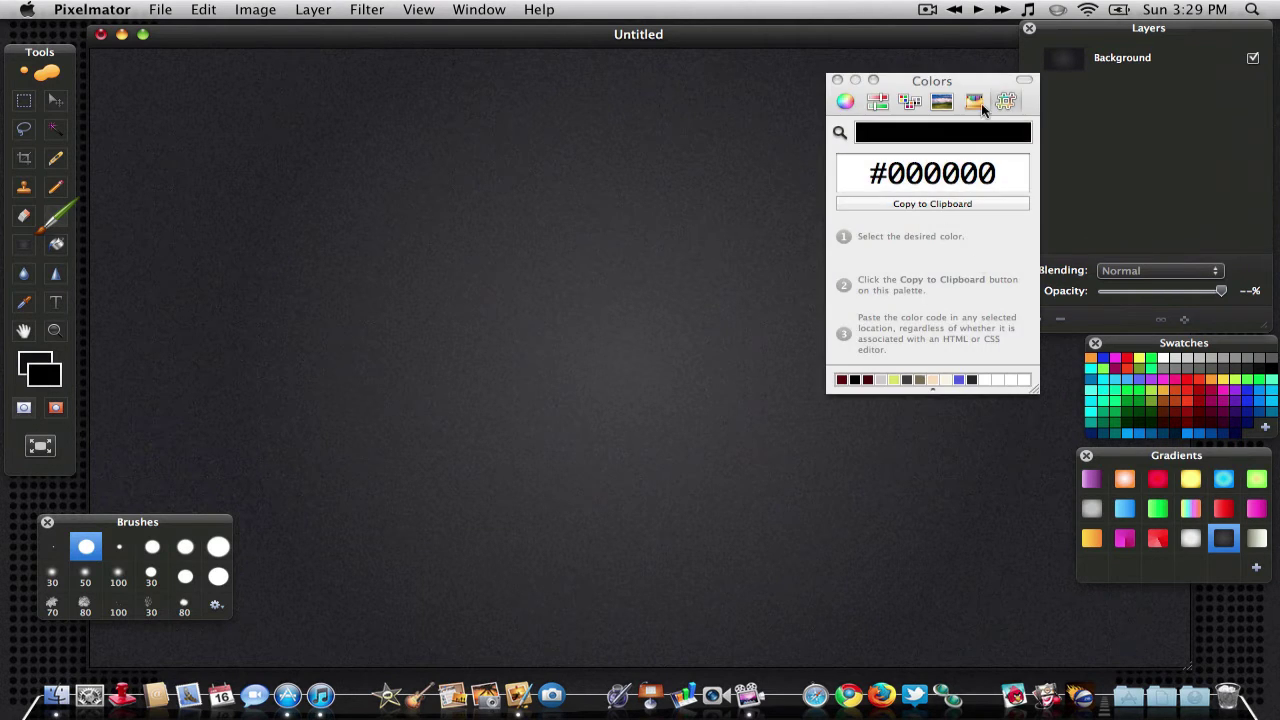
- Choose black from the Crayons swatches and add a new empty layer
{"action": "left_click", "coordinate": [974, 101]}
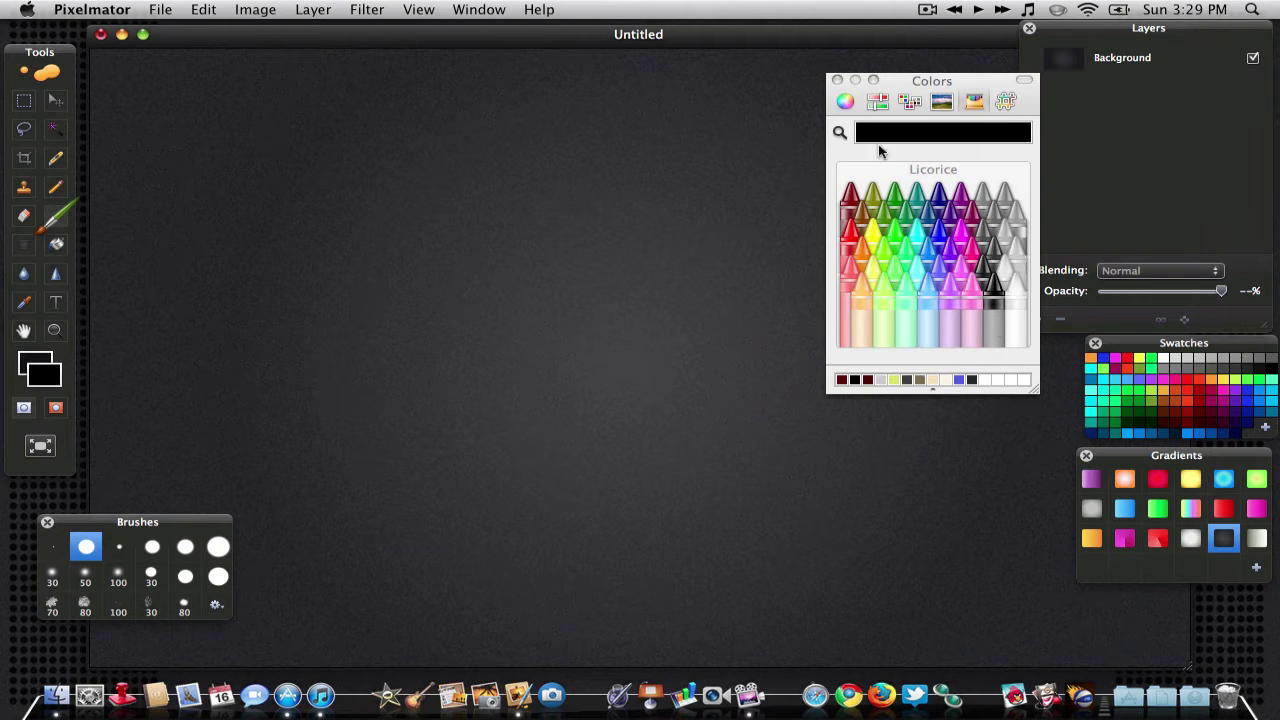
{"action": "left_click", "coordinate": [837, 80]}
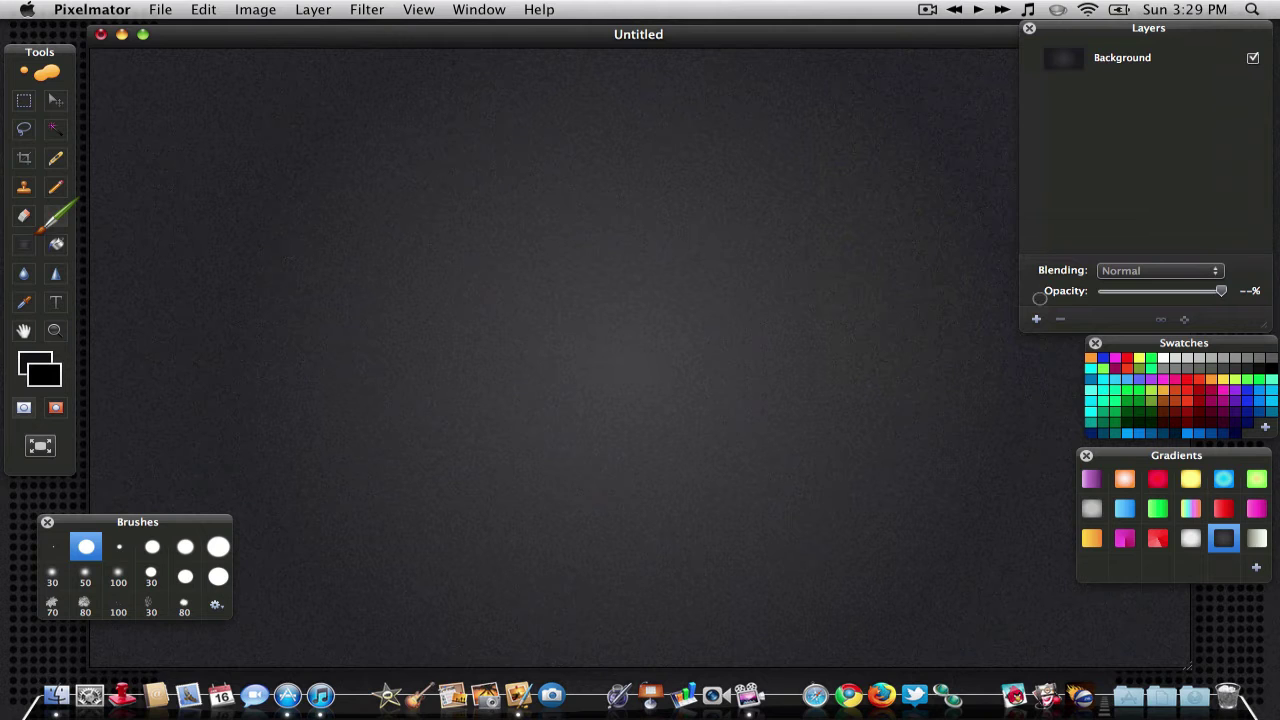
{"action": "left_click", "coordinate": [1037, 320]}
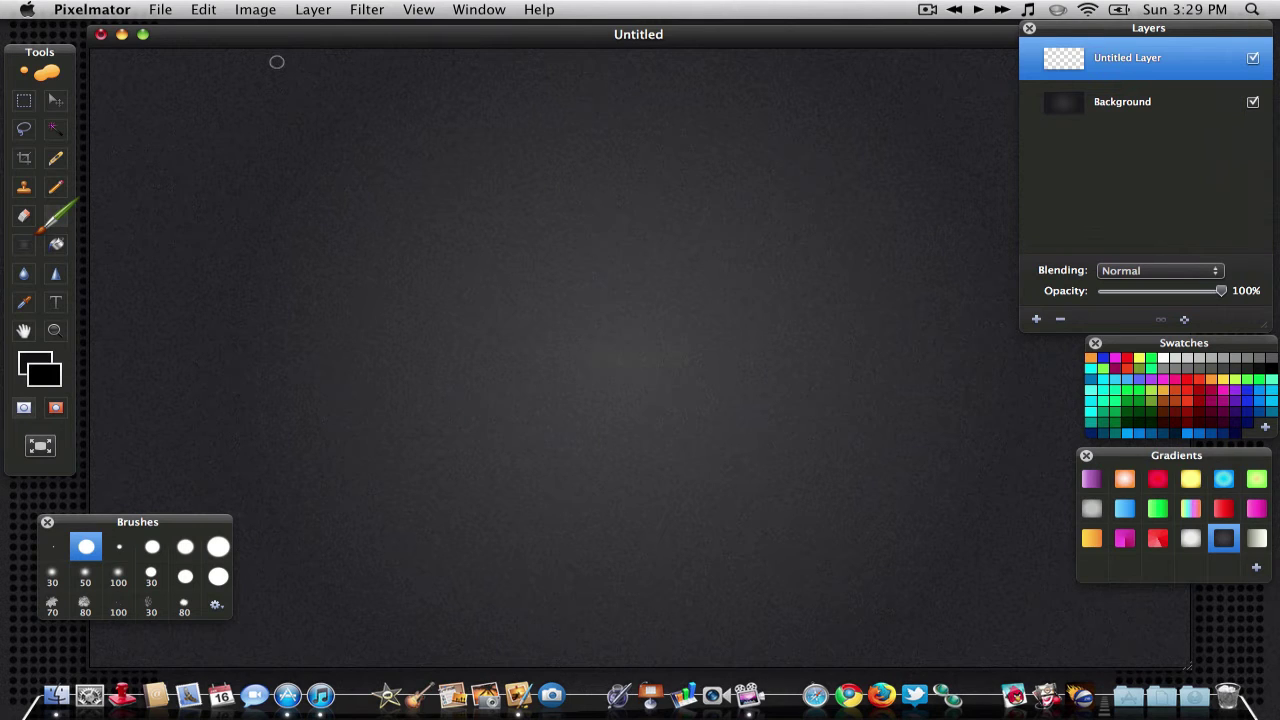
- Paint two vertical columns of black dots near the left edge, undoing messy strokes
{"action": "mouse_move", "coordinate": [277, 62]}
{"action": "left_mouse_down"}
{"action": "mouse_move", "coordinate": [257, 650]}
{"action": "mouse_move", "coordinate": [278, 675]}
{"action": "left_mouse_up"}
{"action": "mouse_move", "coordinate": [262, 300]}
{"action": "left_mouse_down"}
{"action": "mouse_move", "coordinate": [271, 437]}
{"action": "mouse_move", "coordinate": [256, 609]}
{"action": "left_mouse_up"}
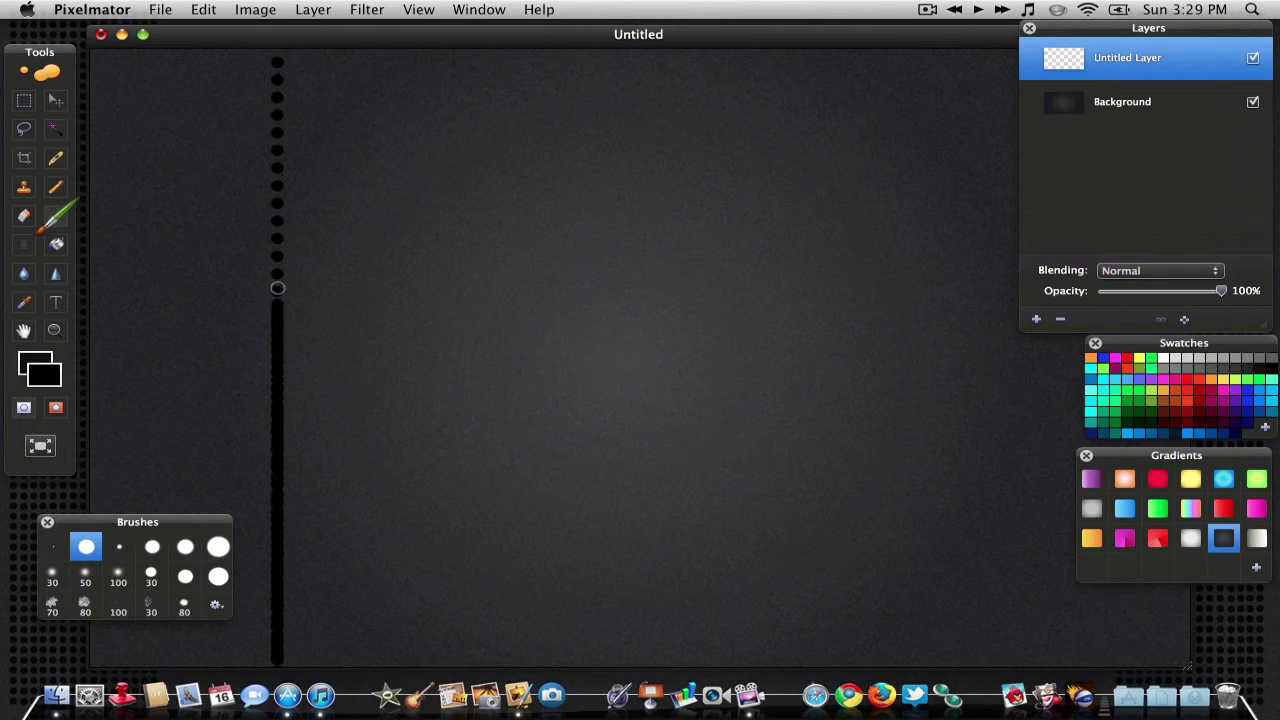
{"action": "left_click_drag", "start_coordinate": [278, 290], "coordinate": [277, 165]}
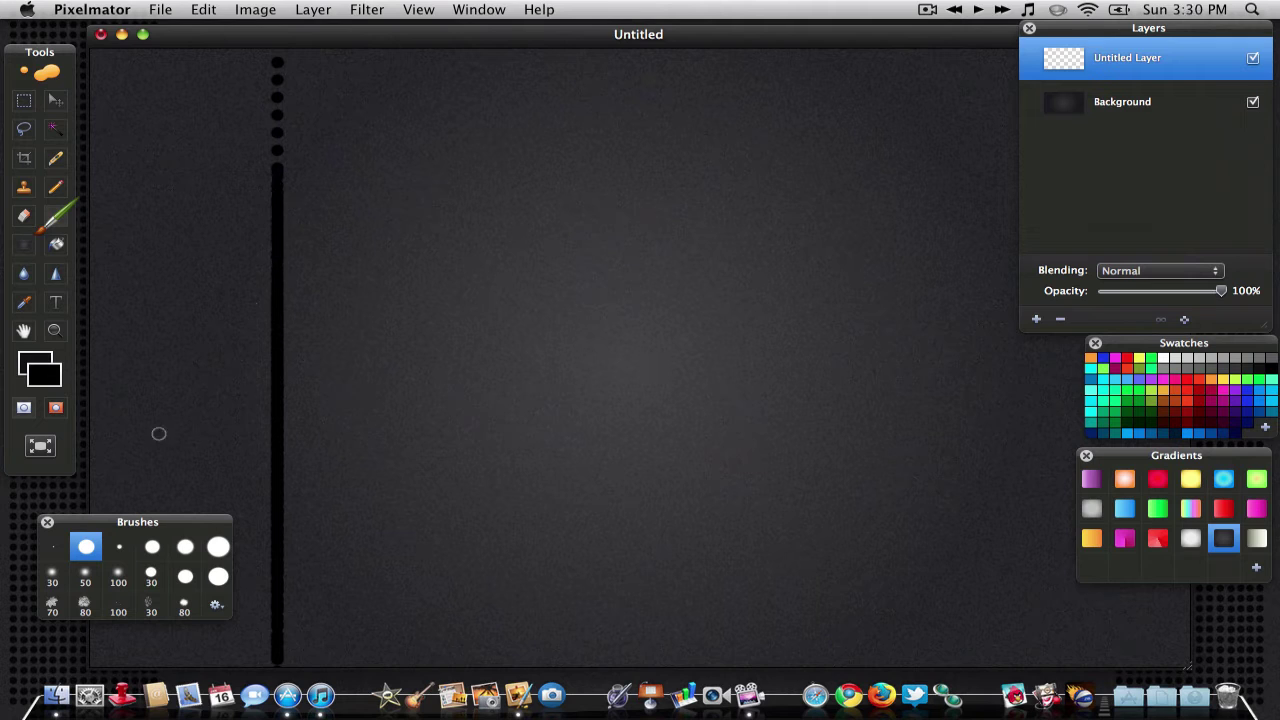
{"action": "key", "text": "super+z"}
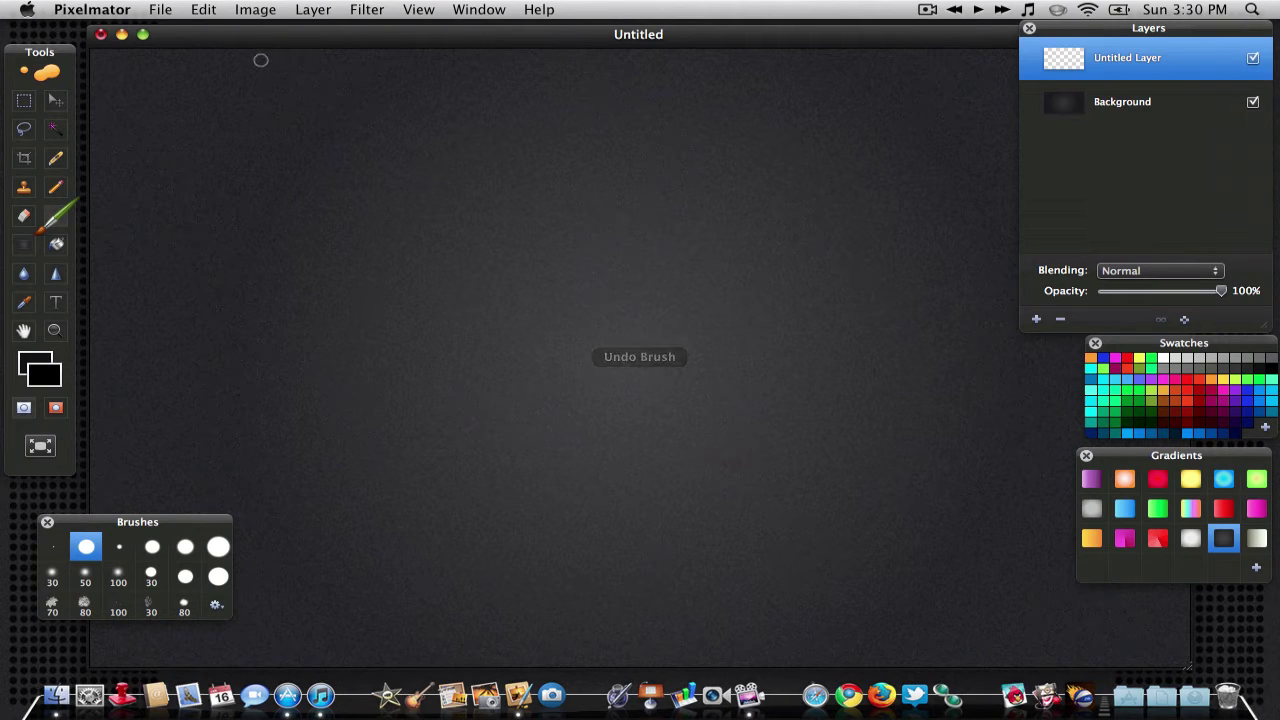
{"action": "left_click_drag", "start_coordinate": [261, 60], "coordinate": [264, 637]}
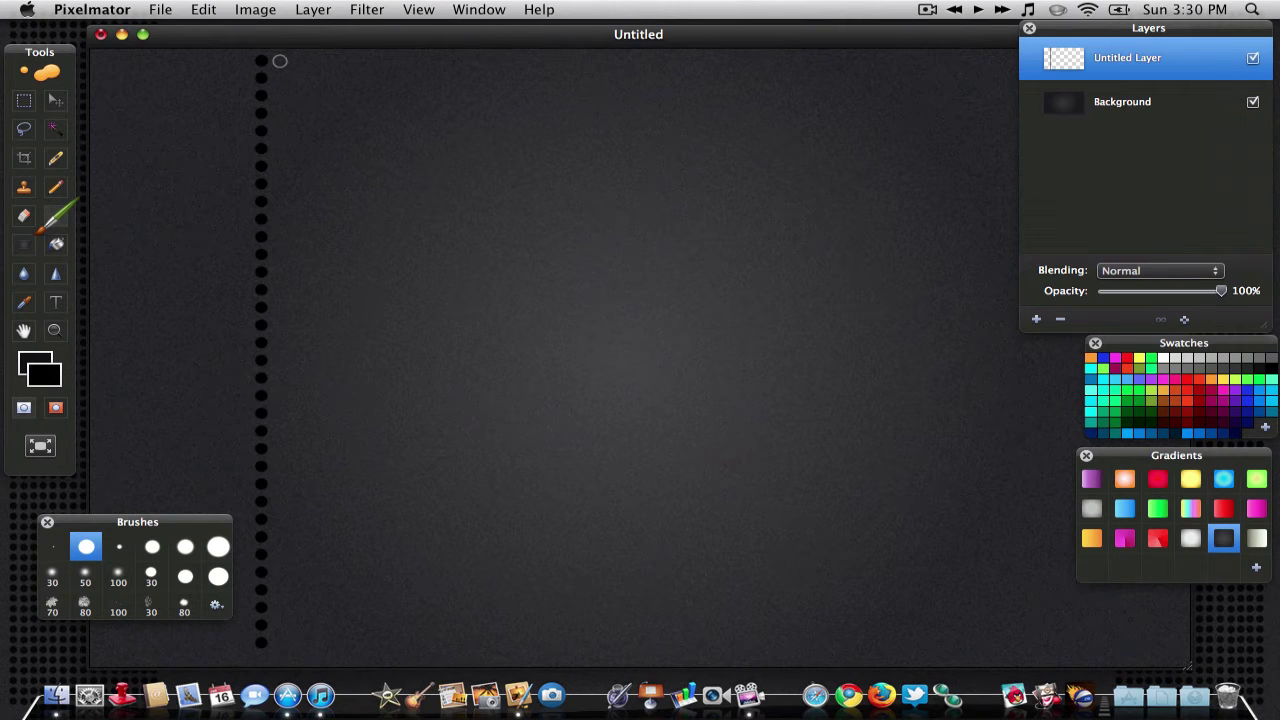
{"action": "left_click_drag", "start_coordinate": [279, 60], "coordinate": [279, 641]}
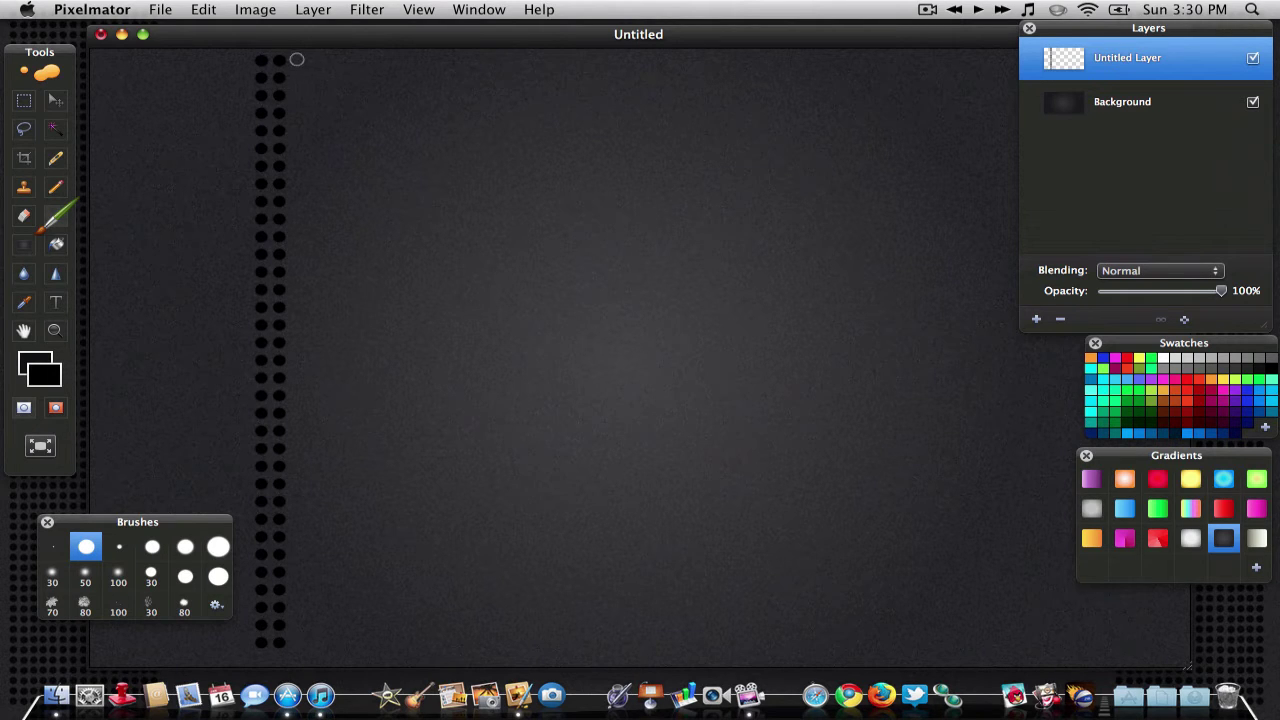
{"action": "left_click_drag", "start_coordinate": [296, 59], "coordinate": [299, 183]}
{"action": "key", "text": "ctrl+z"}
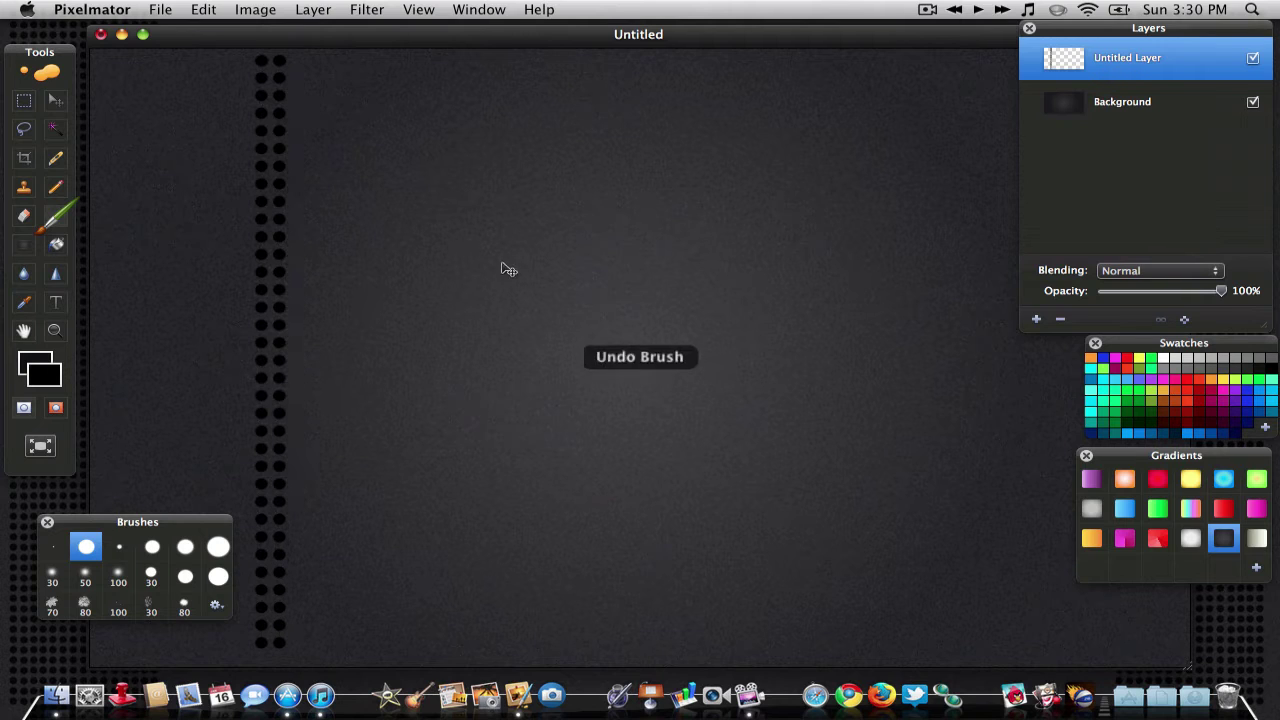
- Duplicate the dot layer five times through its right-click menu
{"action": "right_click", "coordinate": [1160, 64]}
{"action": "left_click", "coordinate": [1117, 102]}
{"action": "right_click", "coordinate": [1143, 65]}
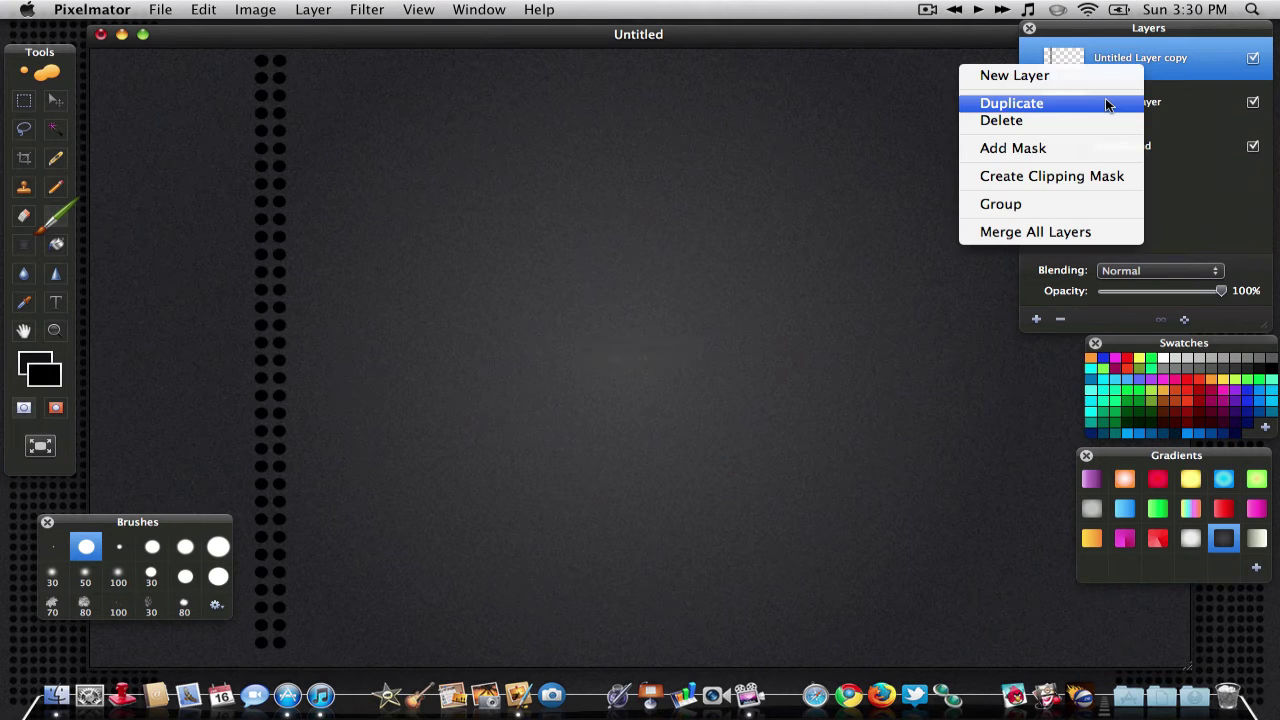
{"action": "left_click", "coordinate": [1108, 104]}
{"action": "right_click", "coordinate": [1108, 63]}
{"action": "left_click", "coordinate": [1090, 102]}
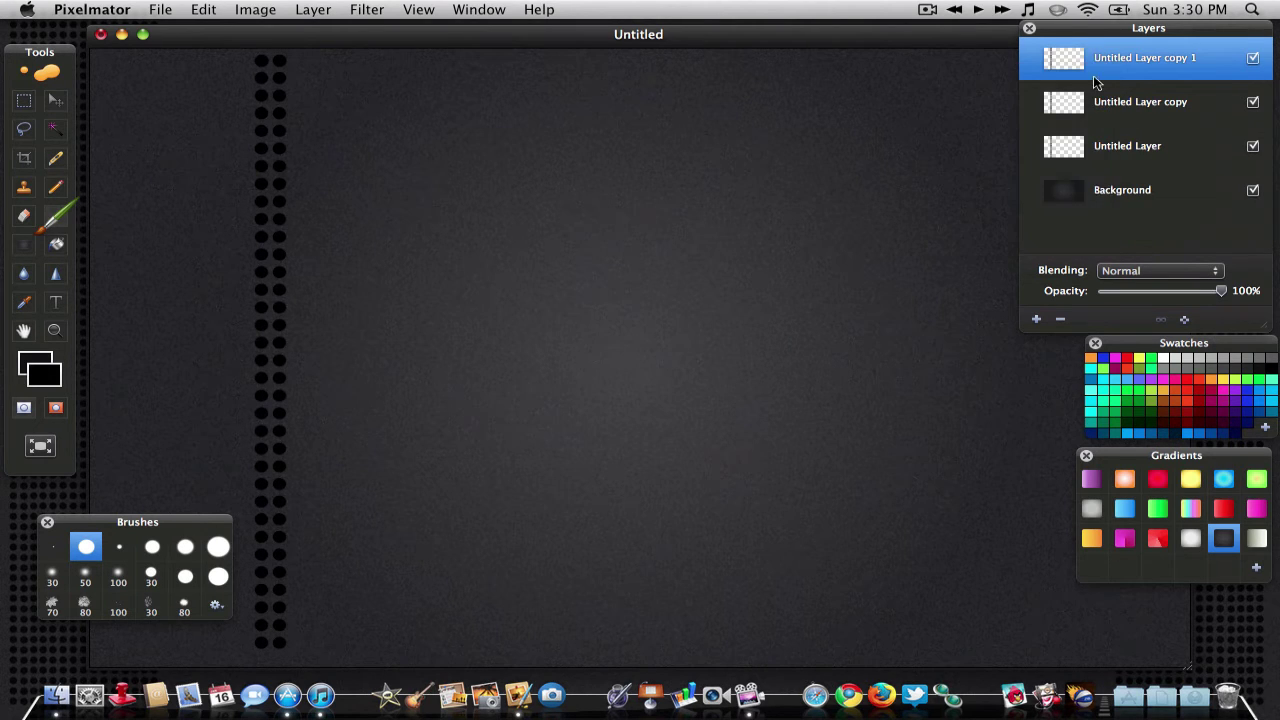
{"action": "right_click", "coordinate": [1095, 66]}
{"action": "left_click", "coordinate": [1080, 104]}
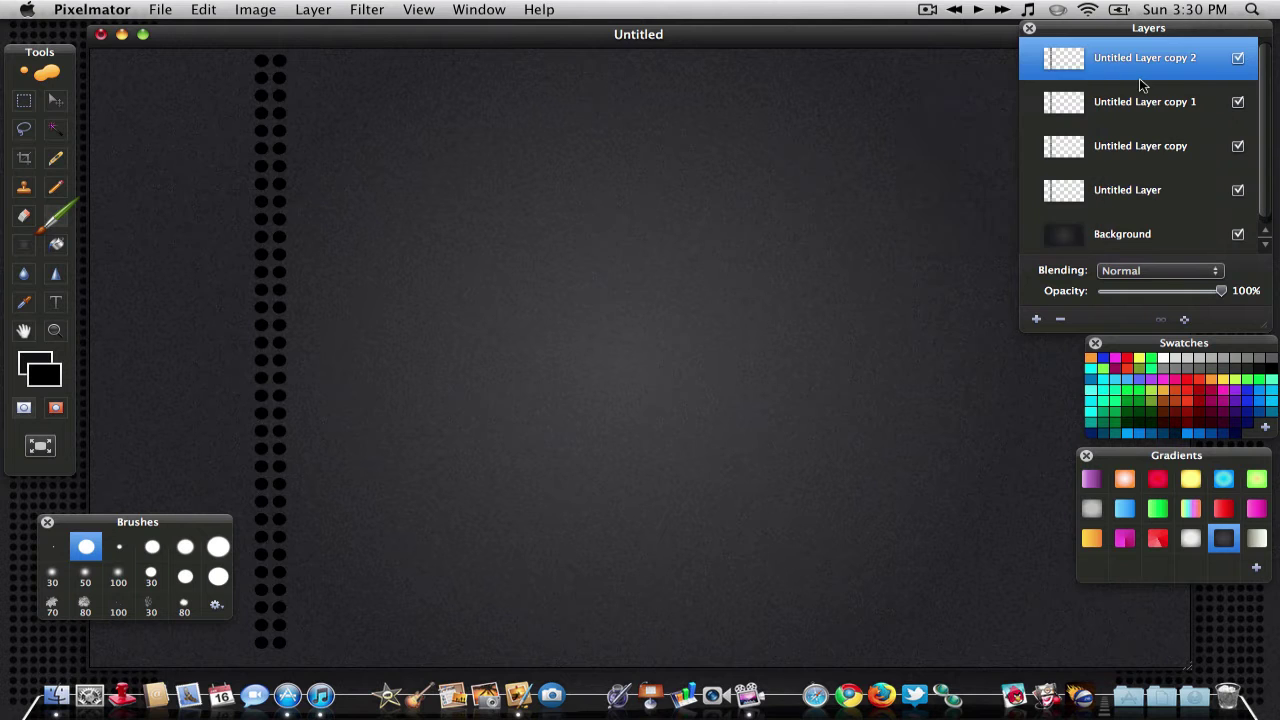
{"action": "right_click", "coordinate": [1140, 63]}
{"action": "left_click", "coordinate": [1108, 104]}
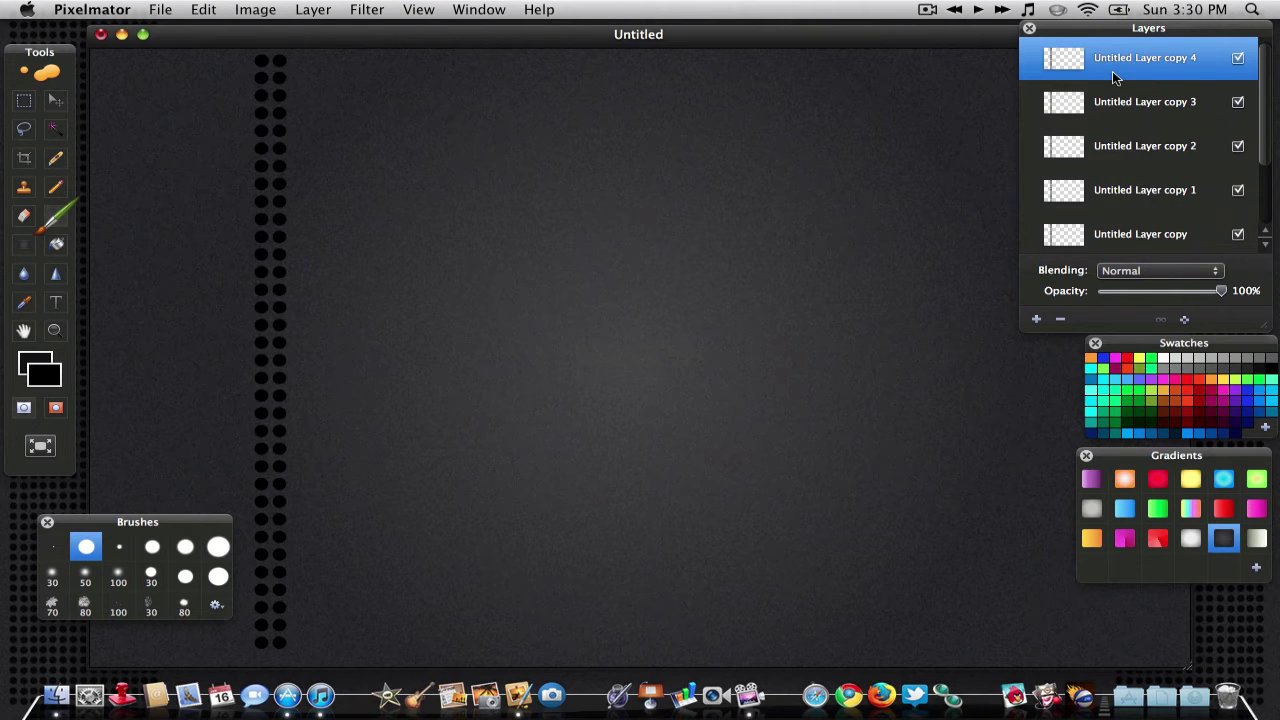
- Shift the first copy and copy 1 rightward with the Move tool to widen the band
{"action": "left_click", "coordinate": [56, 102]}
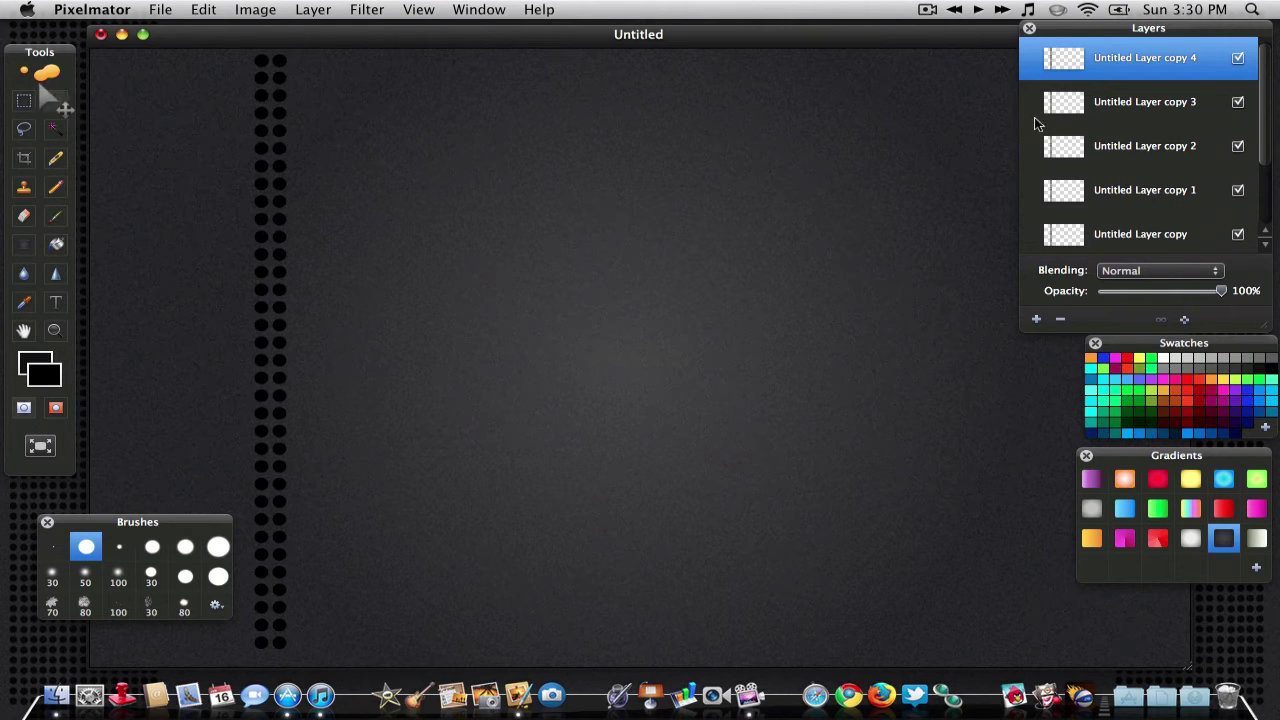
{"action": "scroll", "coordinate": [1200, 165], "scroll_direction": "down", "scroll_amount": 1}
{"action": "left_click", "coordinate": [1146, 180]}
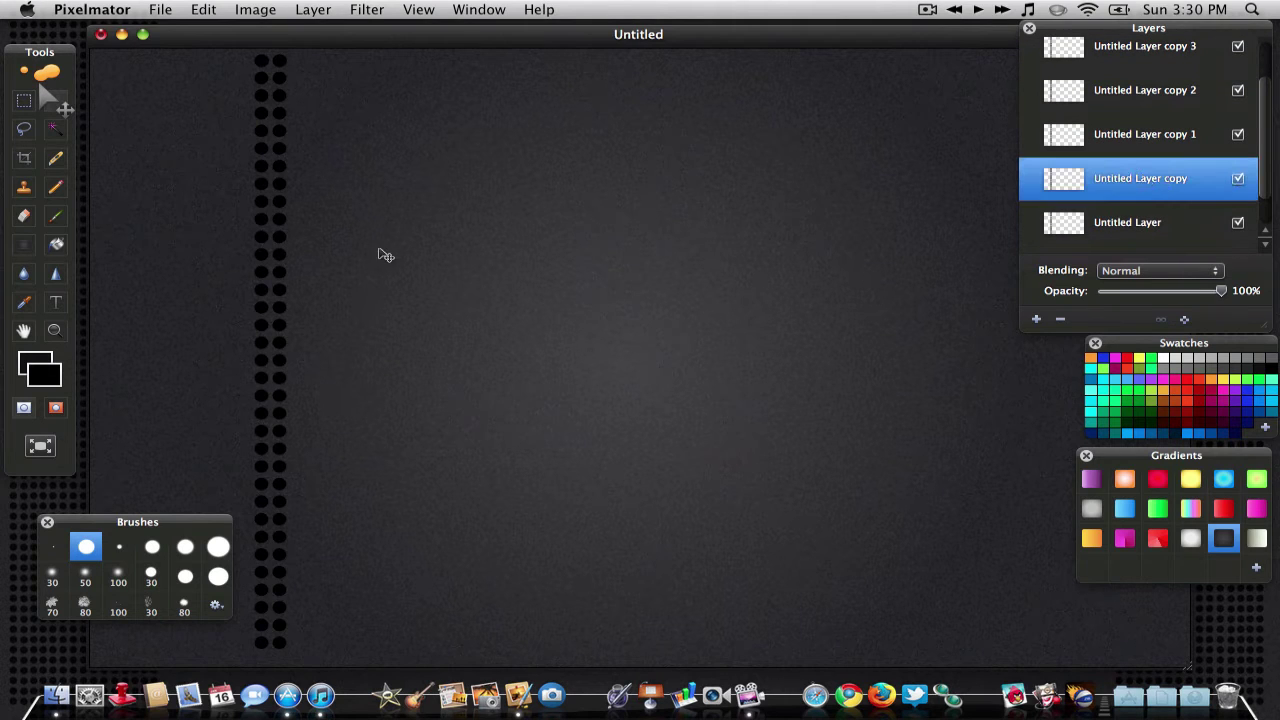
{"action": "left_click_drag", "start_coordinate": [258, 265], "coordinate": [291, 268]}
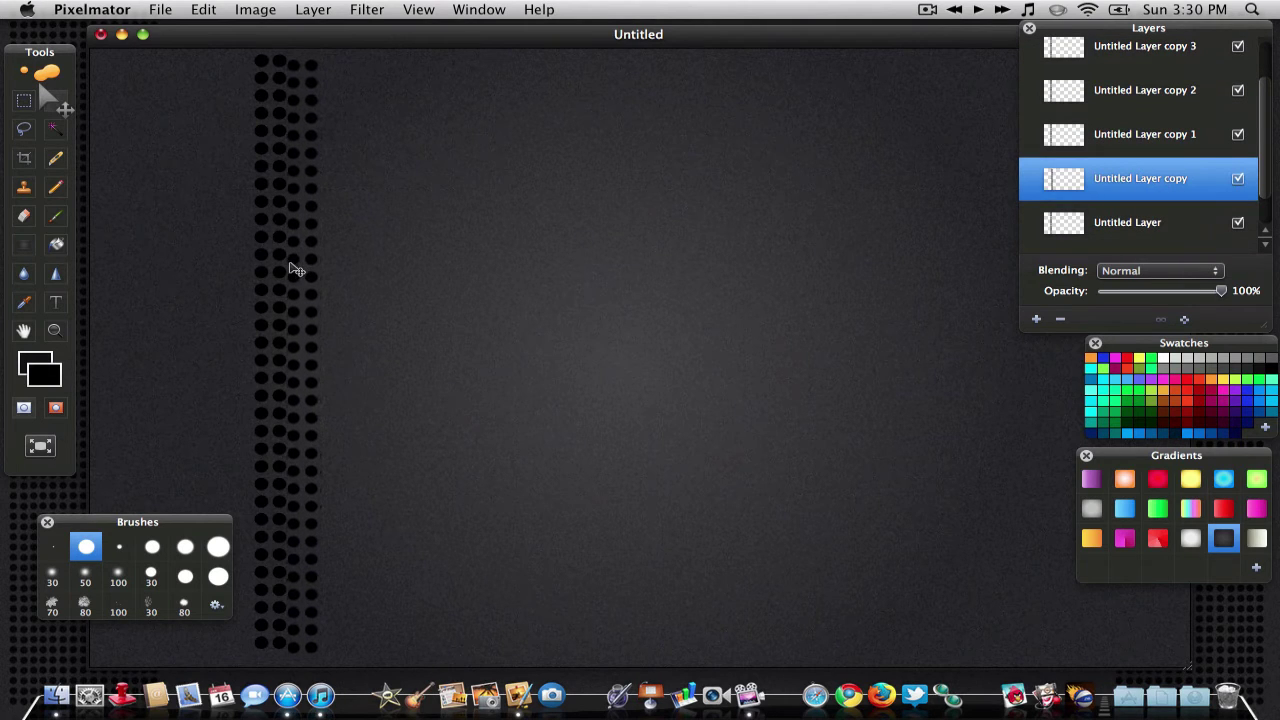
{"action": "left_click_drag", "start_coordinate": [291, 266], "coordinate": [296, 266]}
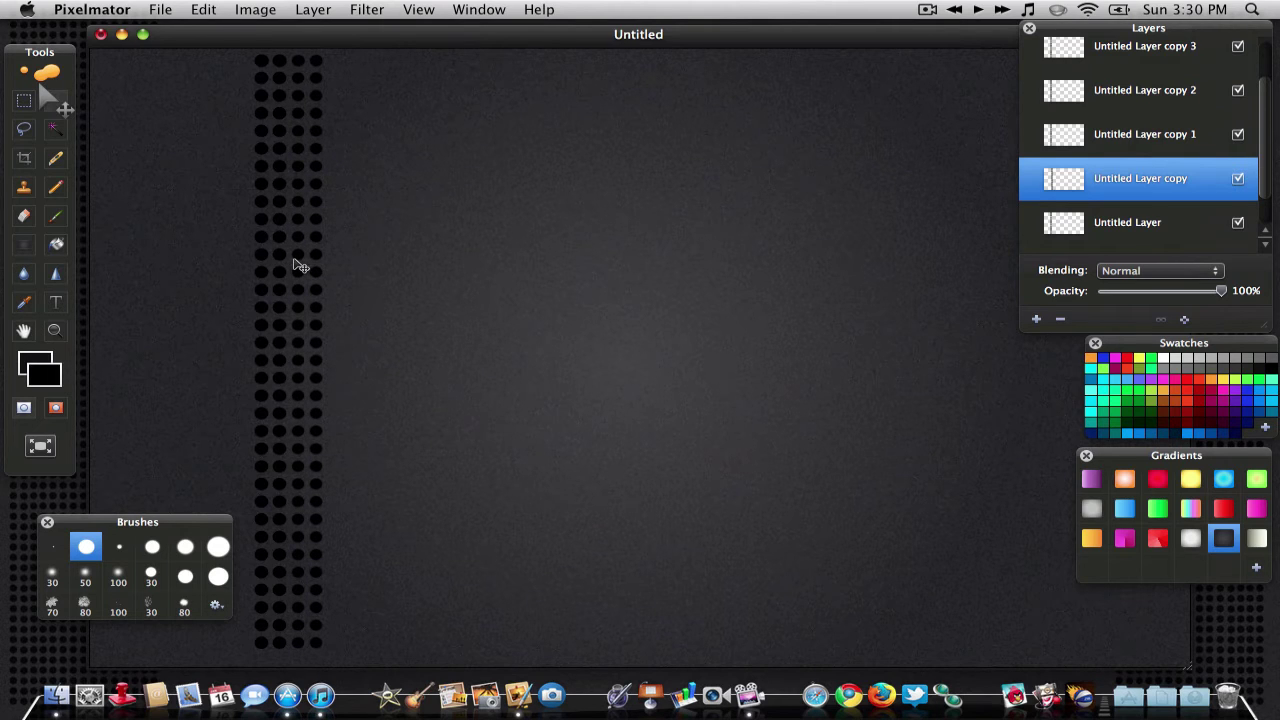
{"action": "left_click", "coordinate": [1152, 125]}
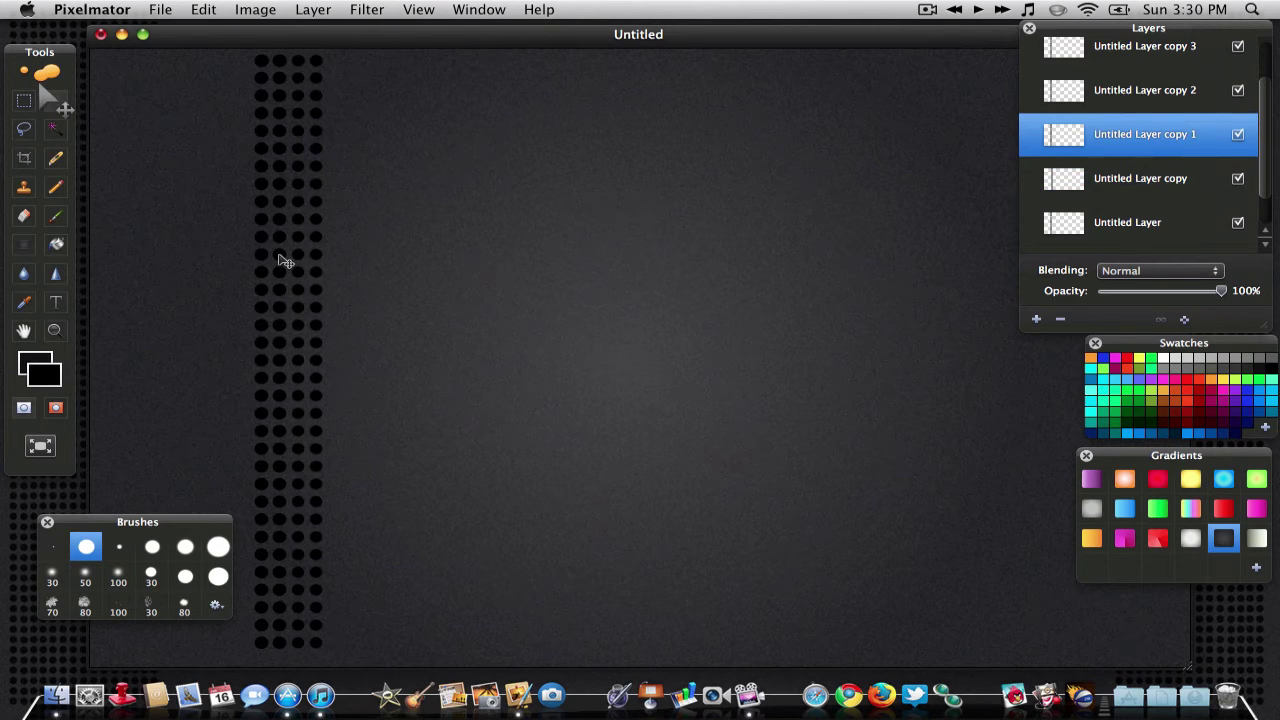
{"action": "left_click_drag", "start_coordinate": [286, 263], "coordinate": [355, 263]}
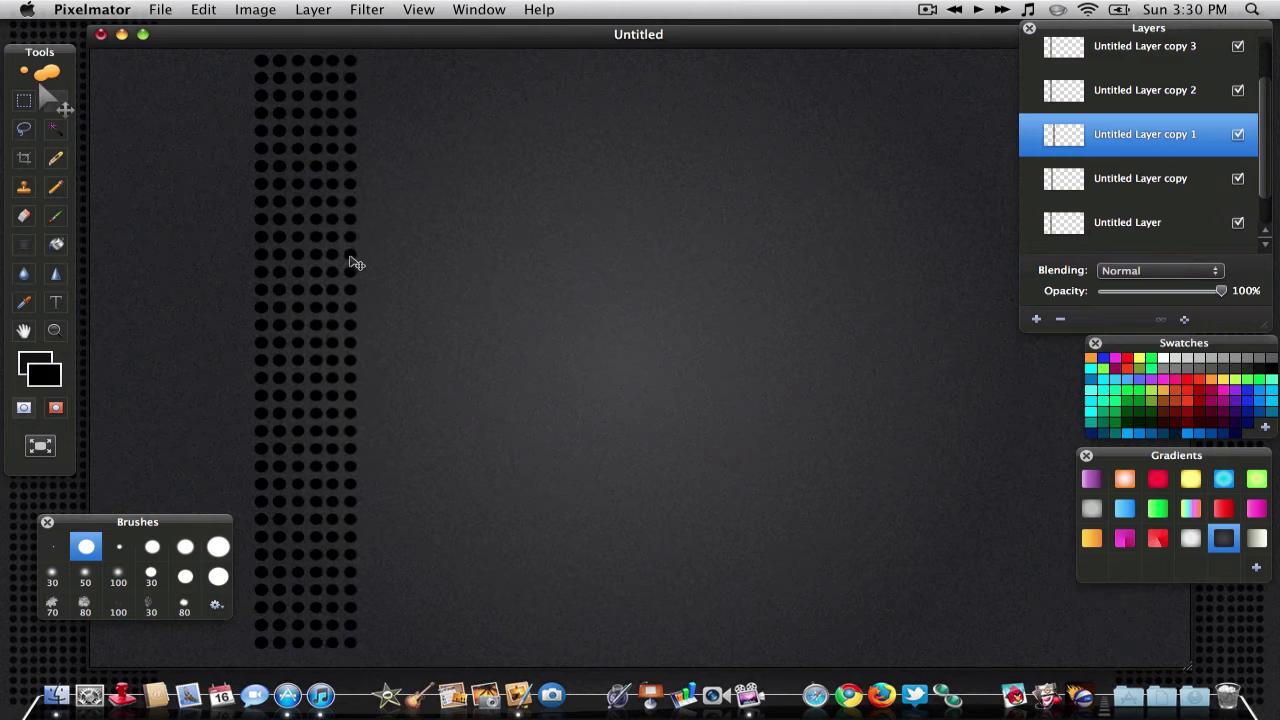
- Move copies 2, 3 and 4 further right beside the others, then reselect the original
{"action": "left_click", "coordinate": [1110, 105]}
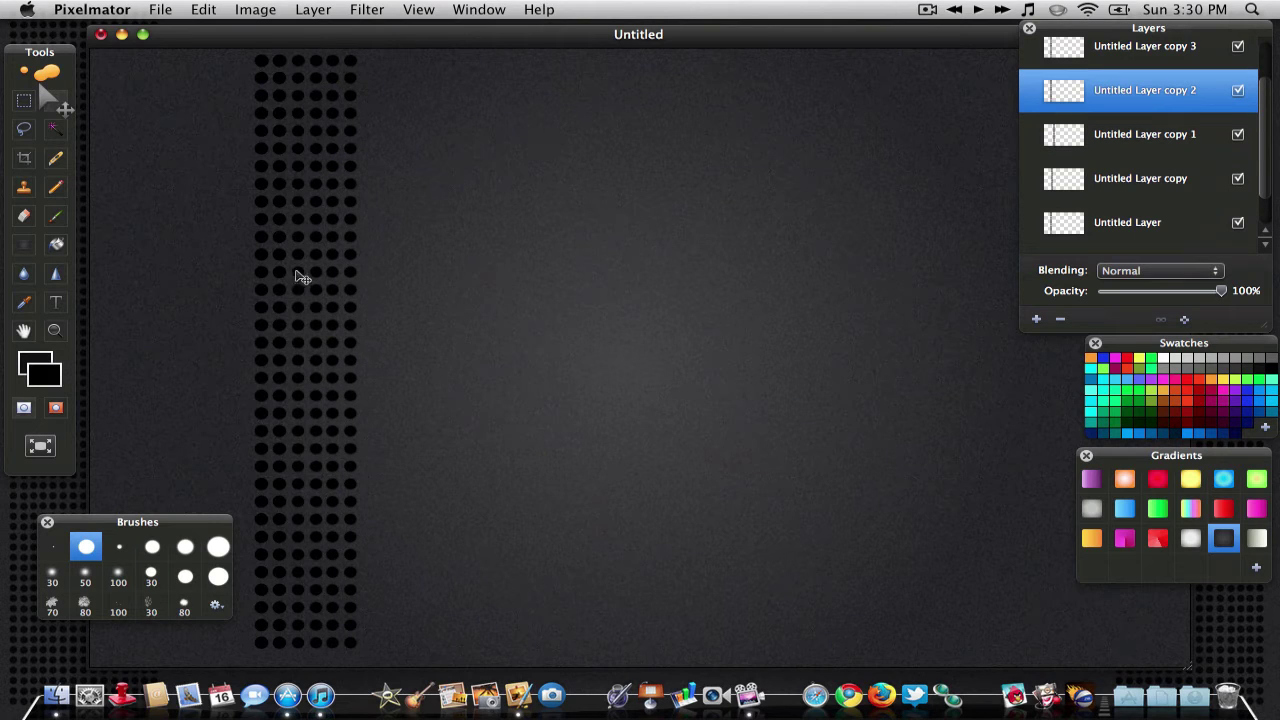
{"action": "left_click_drag", "start_coordinate": [306, 277], "coordinate": [400, 273]}
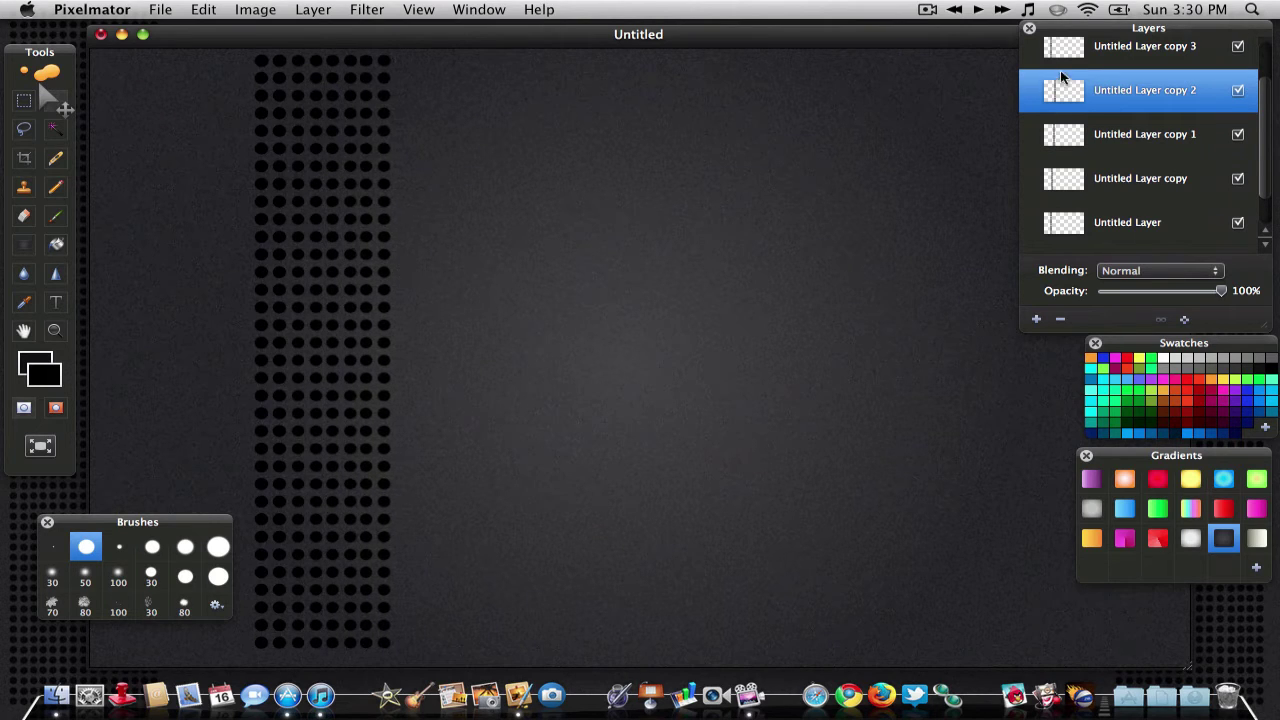
{"action": "left_click", "coordinate": [1088, 48]}
{"action": "left_click_drag", "start_coordinate": [406, 298], "coordinate": [441, 300]}
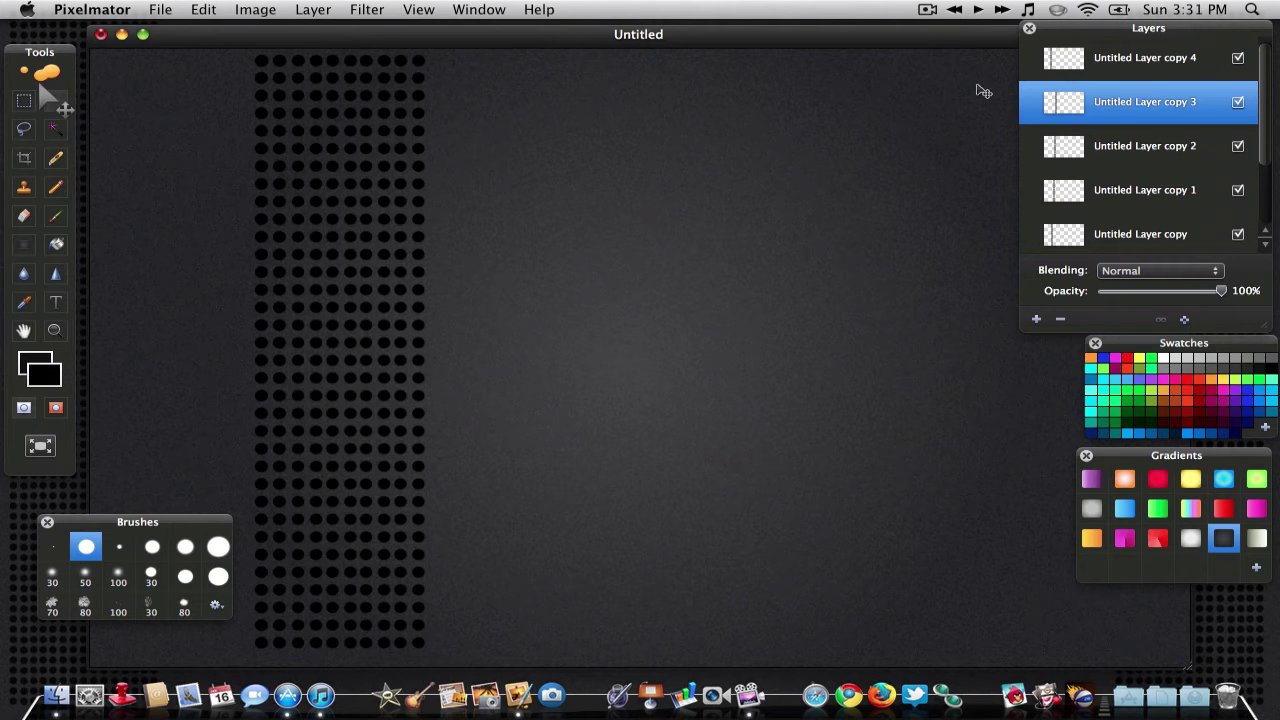
{"action": "left_click", "coordinate": [1113, 60]}
{"action": "left_click_drag", "start_coordinate": [425, 180], "coordinate": [455, 182]}
{"action": "key", "text": "Right"}
{"action": "key", "text": "Right"}
{"action": "key", "text": "Right"}
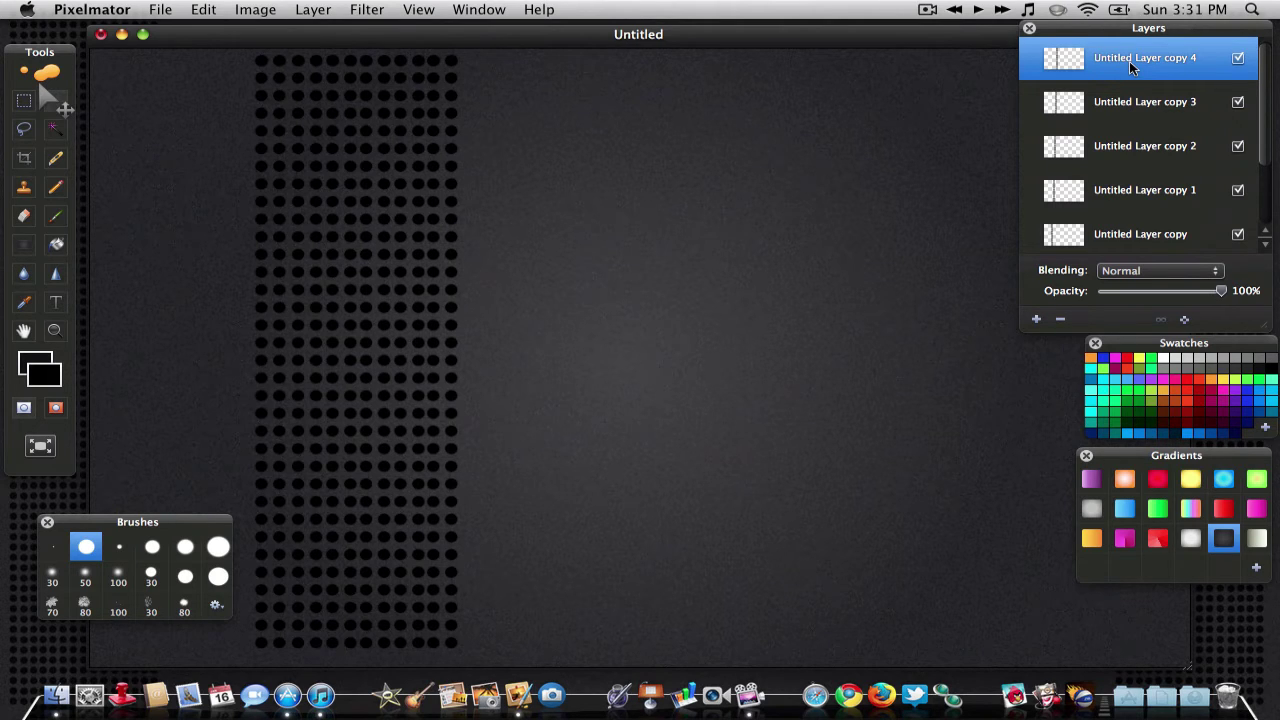
{"action": "scroll", "coordinate": [1167, 65], "scroll_direction": "down", "scroll_amount": 3}
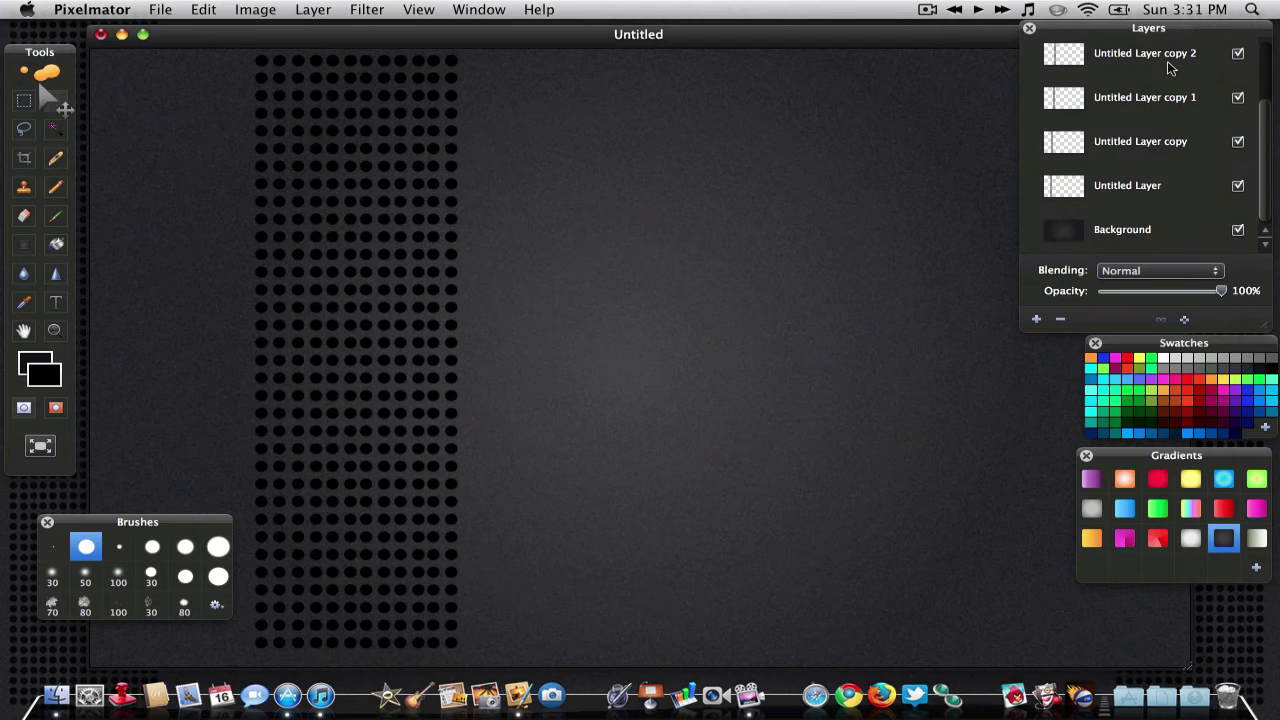
{"action": "left_click", "coordinate": [1120, 194]}
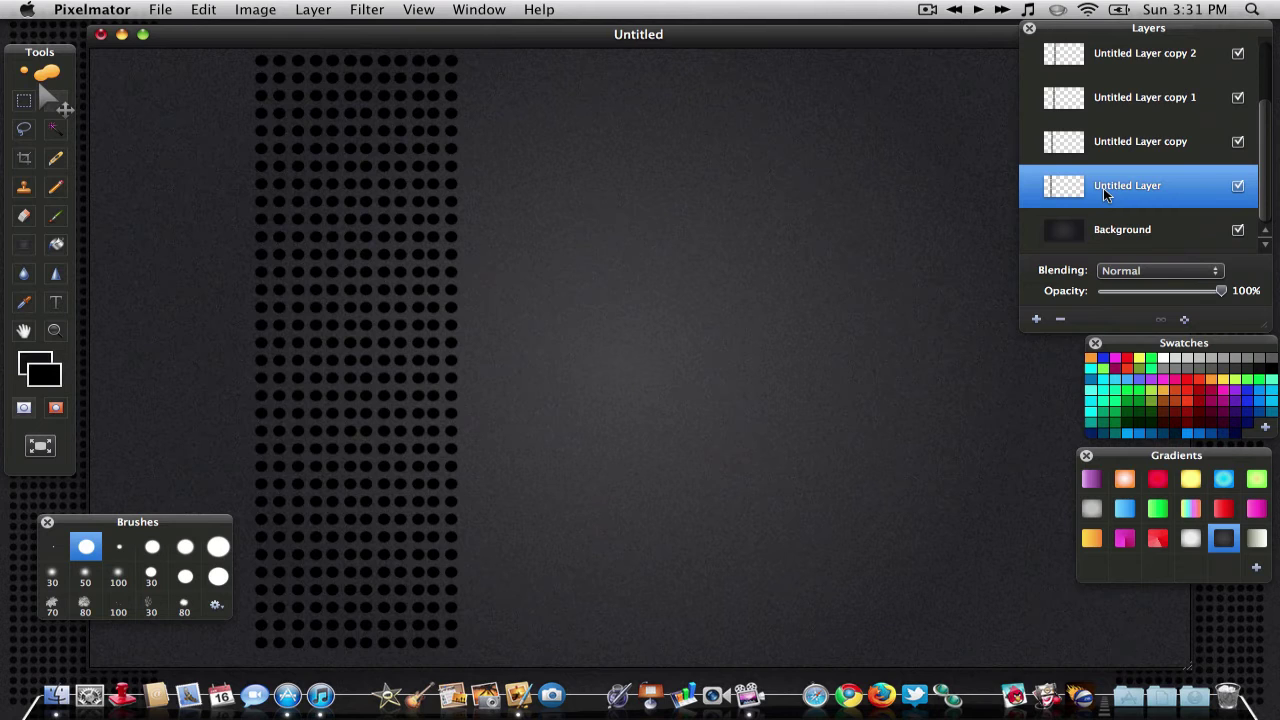
{"action": "scroll", "coordinate": [1103, 190], "scroll_direction": "up", "scroll_amount": 3}
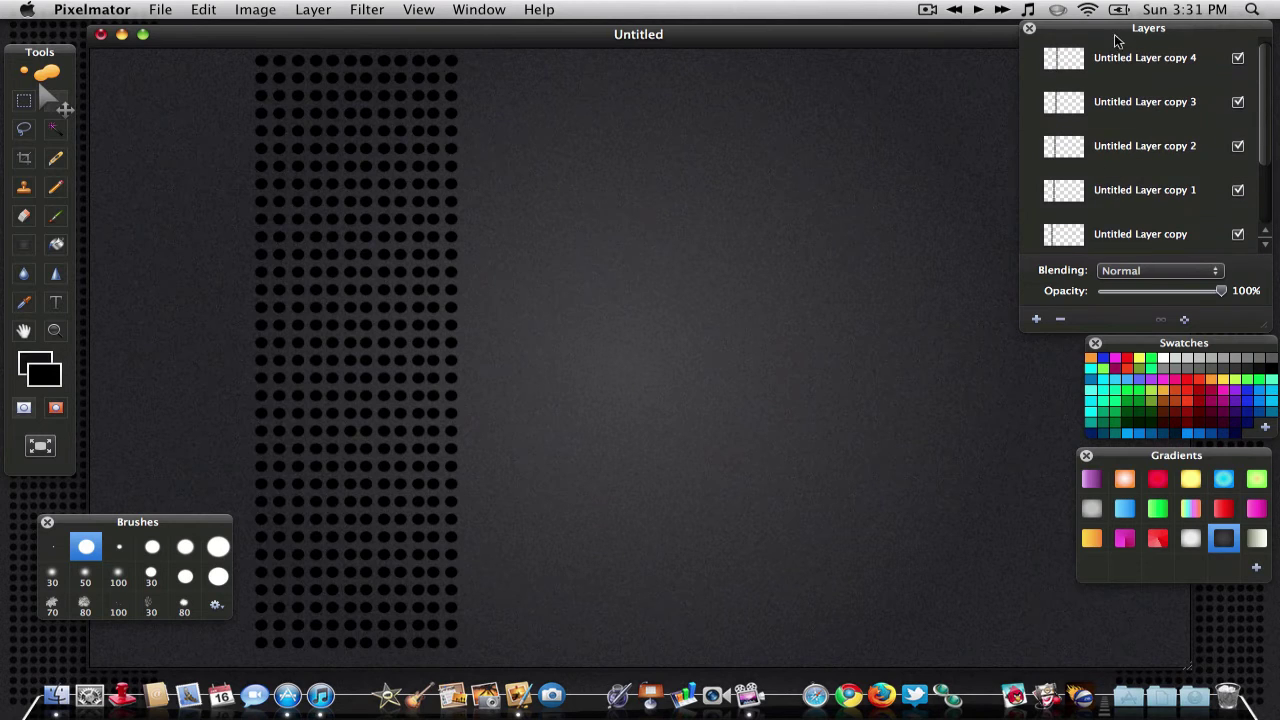
- Merge all the selected dotted strip layers into a single layer
{"action": "left_click", "coordinate": [1110, 60], "text": "shift"}
{"action": "scroll", "coordinate": [1127, 160], "scroll_direction": "down", "scroll_amount": 3}
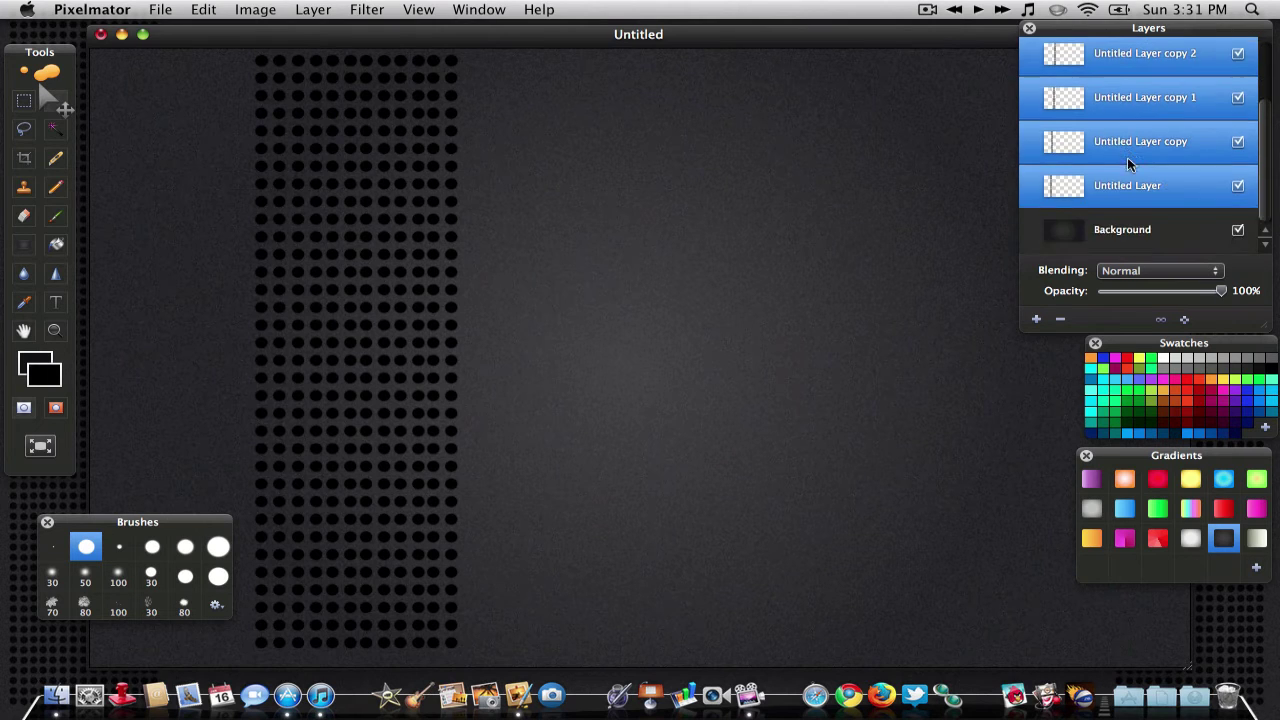
{"action": "right_click", "coordinate": [1127, 157]}
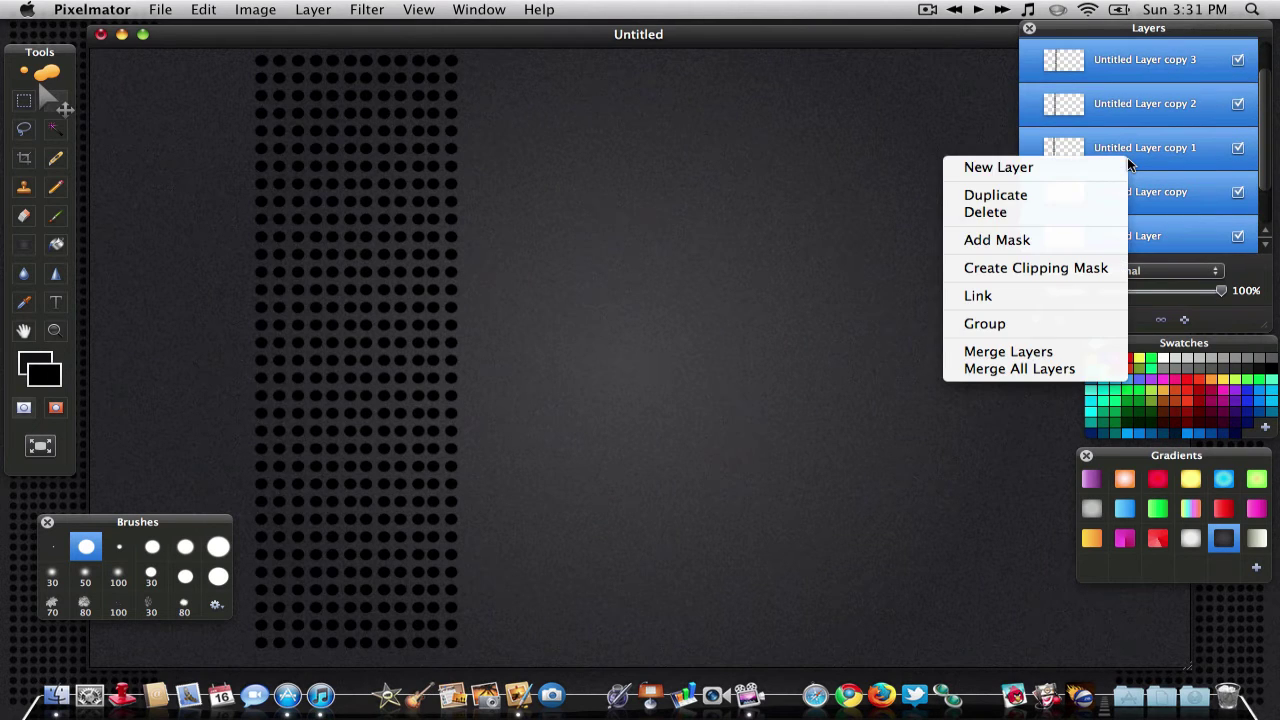
{"action": "left_click", "coordinate": [1031, 353]}
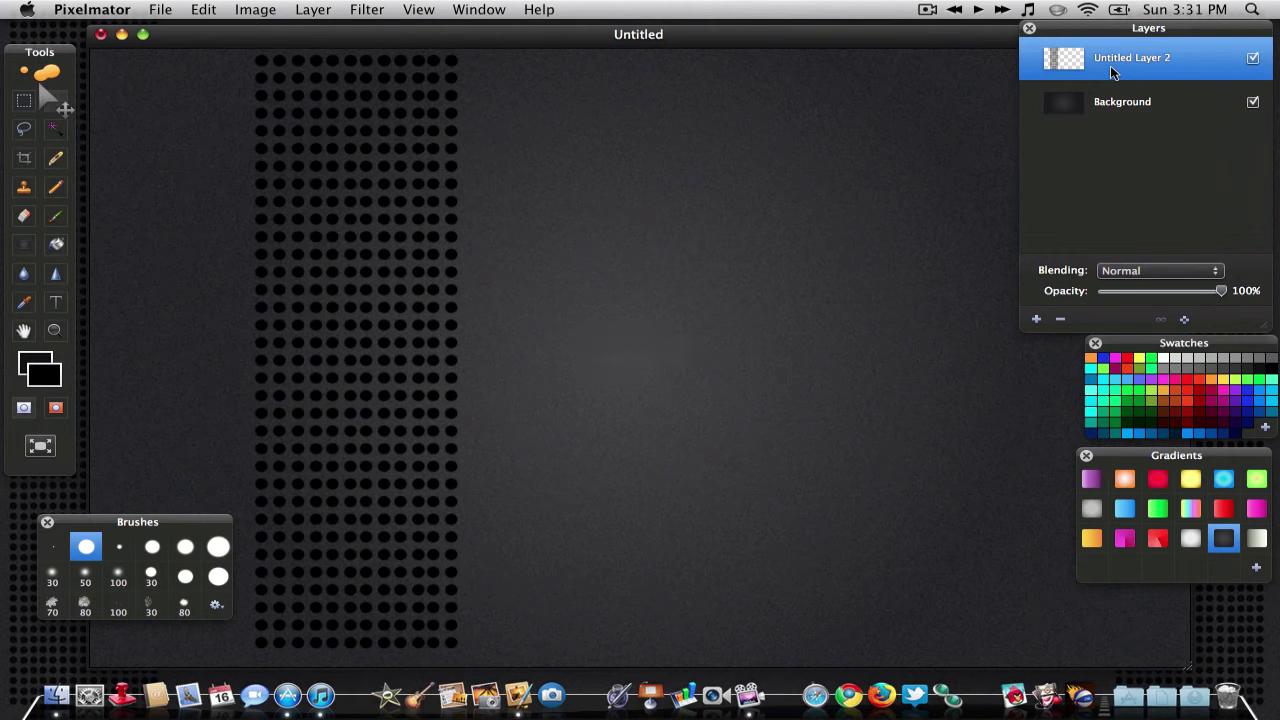
- Scale the merged dot strip to 50% width and 50% height
{"action": "key", "text": "super+f"}
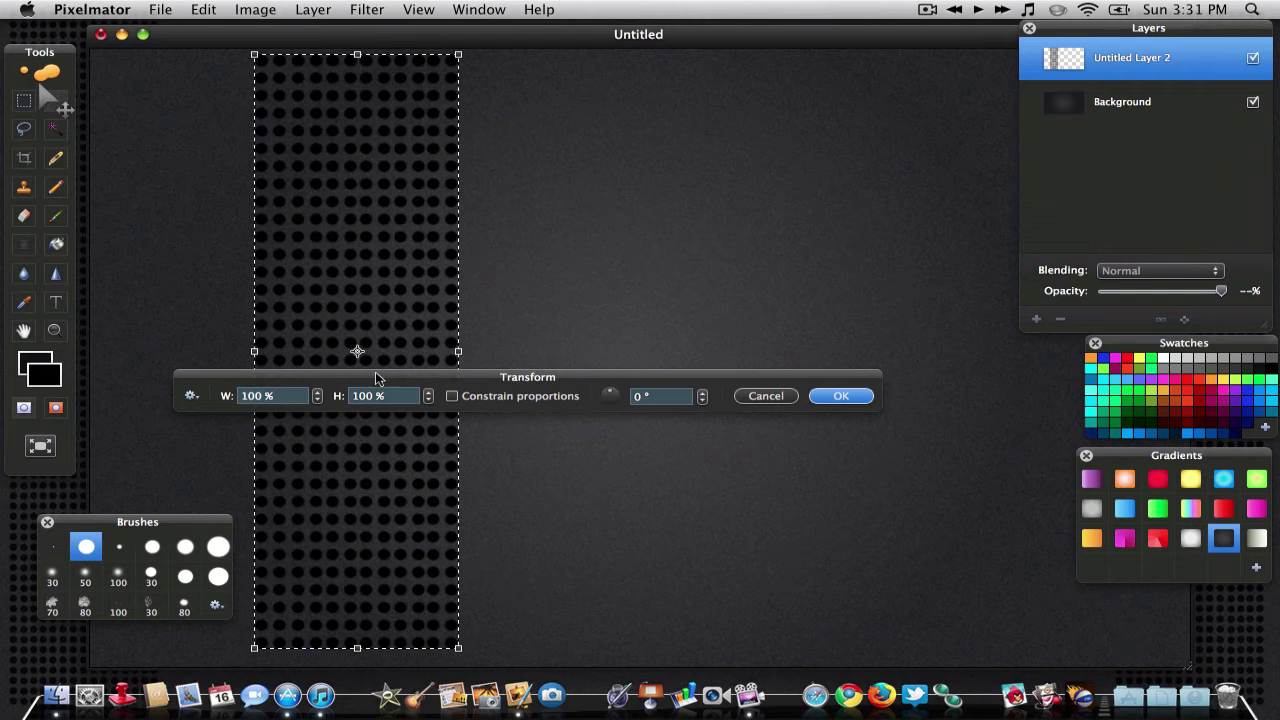
{"action": "left_click_drag", "start_coordinate": [362, 380], "coordinate": [393, 375]}
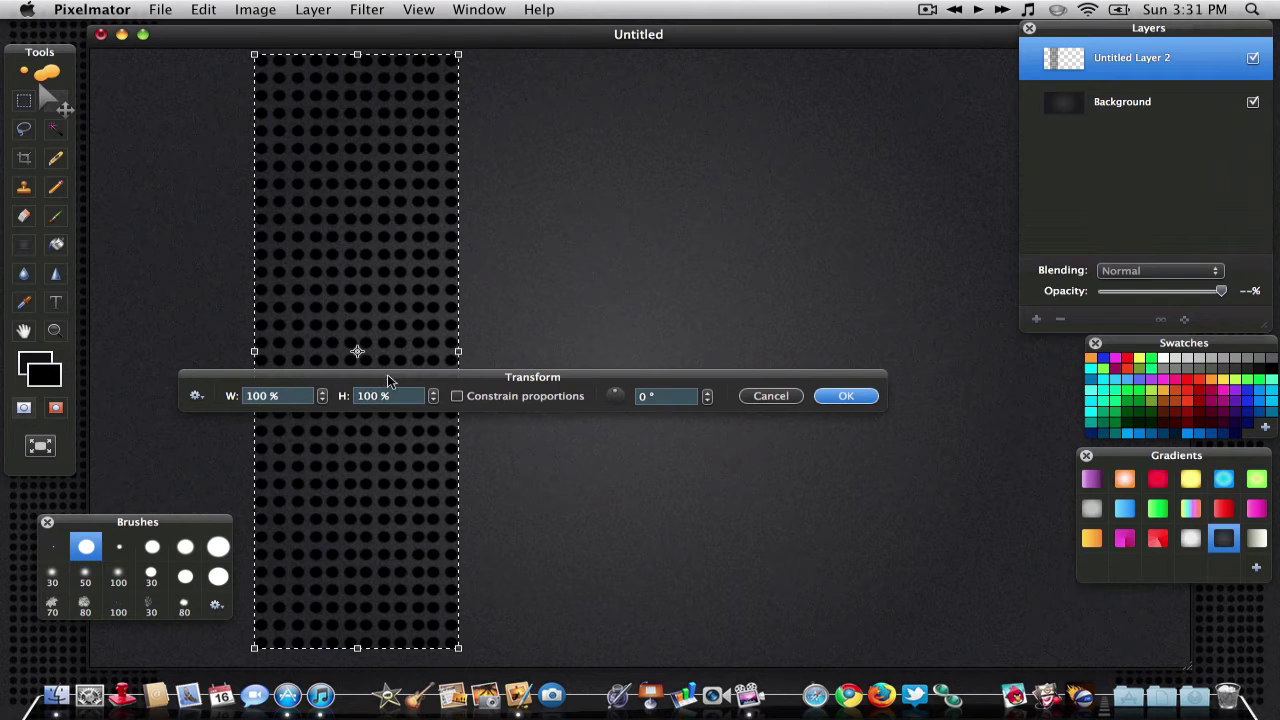
{"action": "left_click", "coordinate": [293, 389]}
{"action": "key", "text": "BackSpace"}
{"action": "key", "text": "BackSpace"}
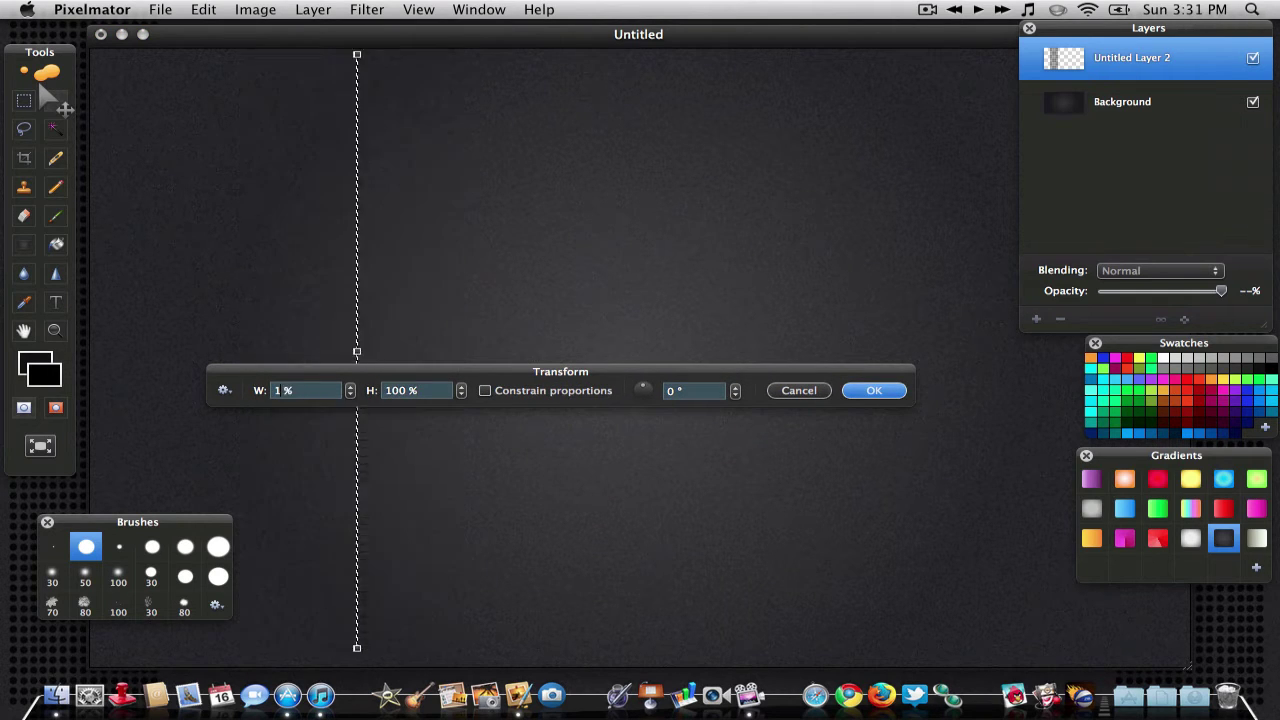
{"action": "type", "text": "50"}
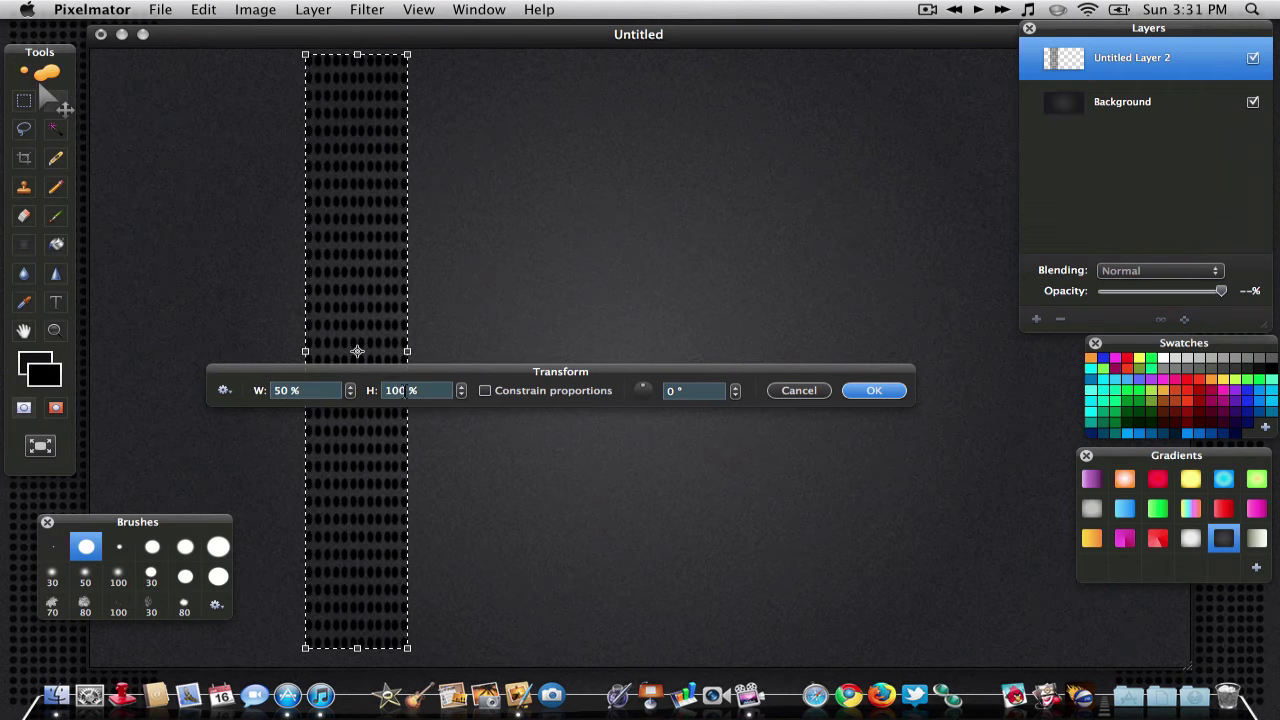
{"action": "key", "text": "BackSpace"}
{"action": "key", "text": "BackSpace"}
{"action": "type", "text": "500"}
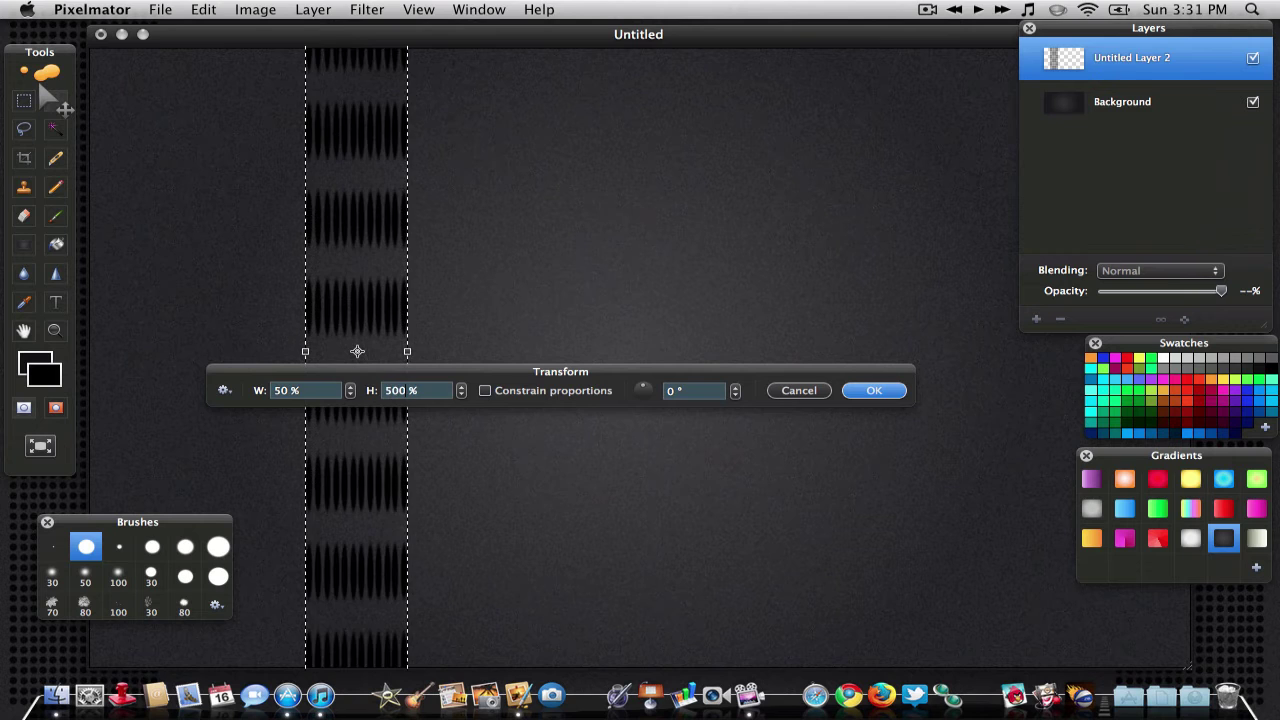
{"action": "key", "text": "BackSpace"}
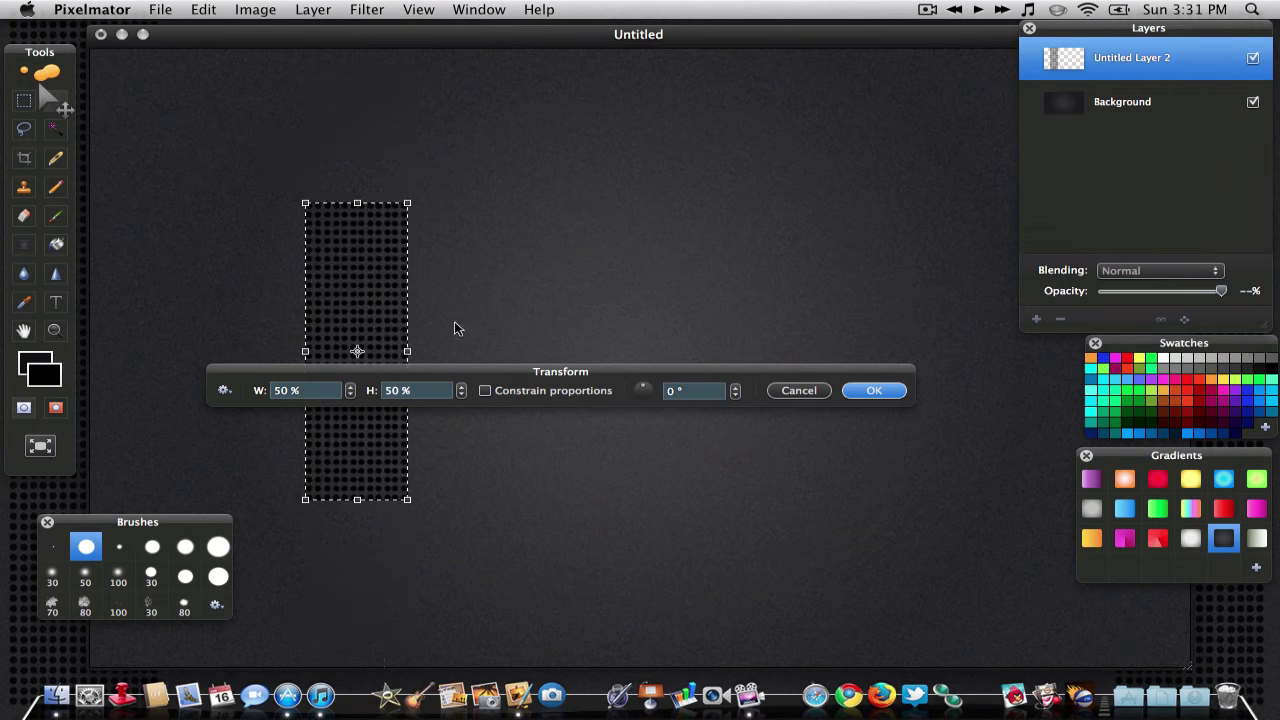
{"action": "left_click", "coordinate": [873, 392]}
- Shift the half-size dot panel right and duplicate its layer
{"action": "mouse_move", "coordinate": [354, 414]}
{"action": "left_mouse_down"}
{"action": "mouse_move", "coordinate": [200, 506]}
{"action": "mouse_move", "coordinate": [425, 482]}
{"action": "mouse_move", "coordinate": [420, 572]}
{"action": "left_mouse_up"}
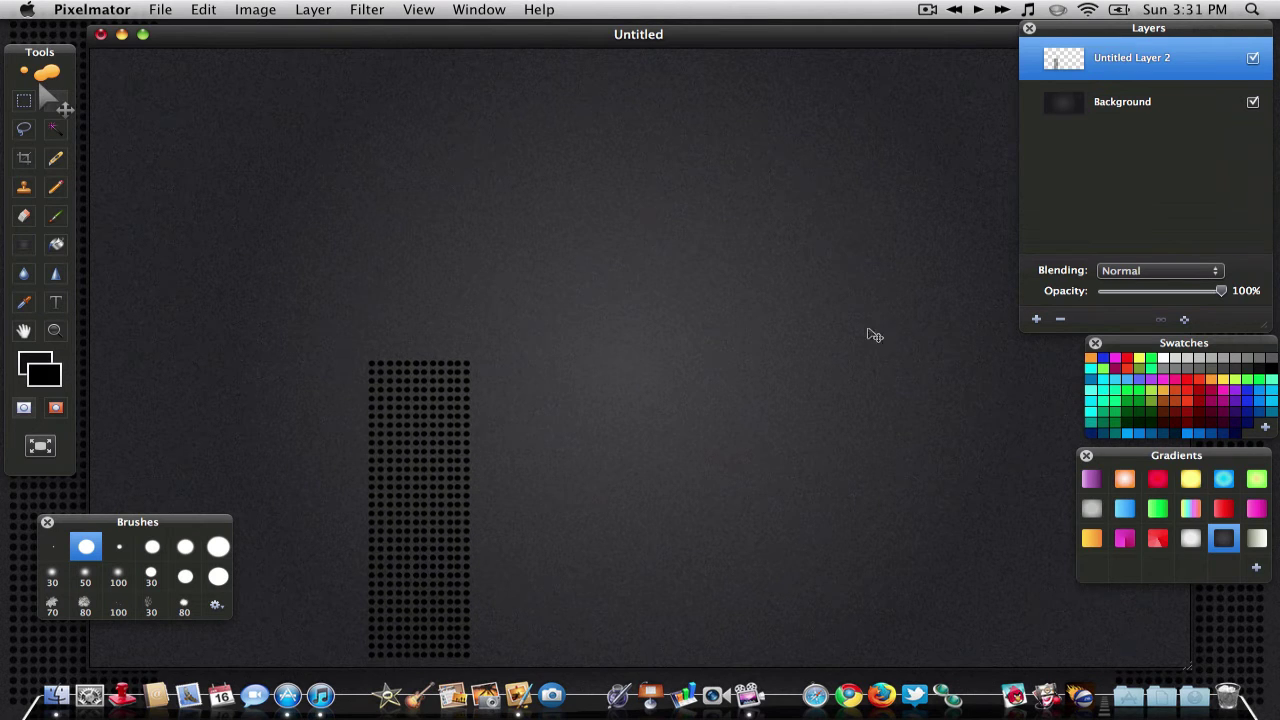
{"action": "right_click", "coordinate": [1116, 62]}
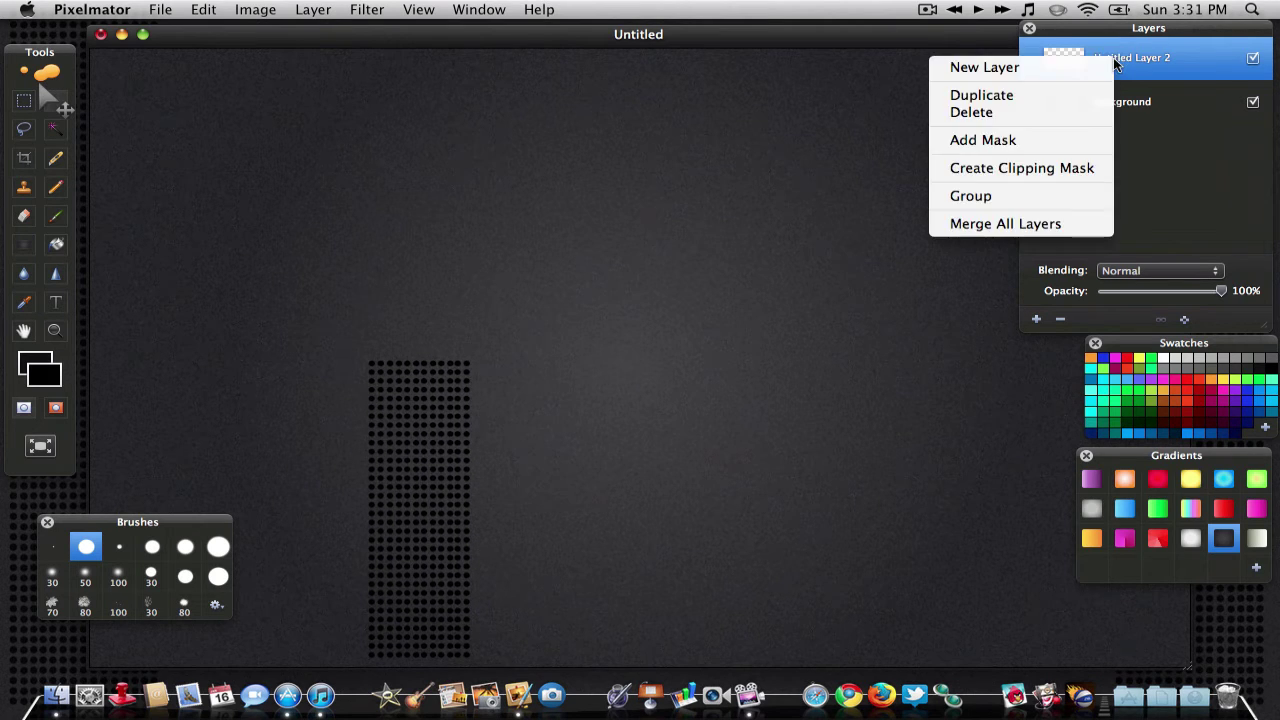
{"action": "left_click", "coordinate": [1100, 93]}
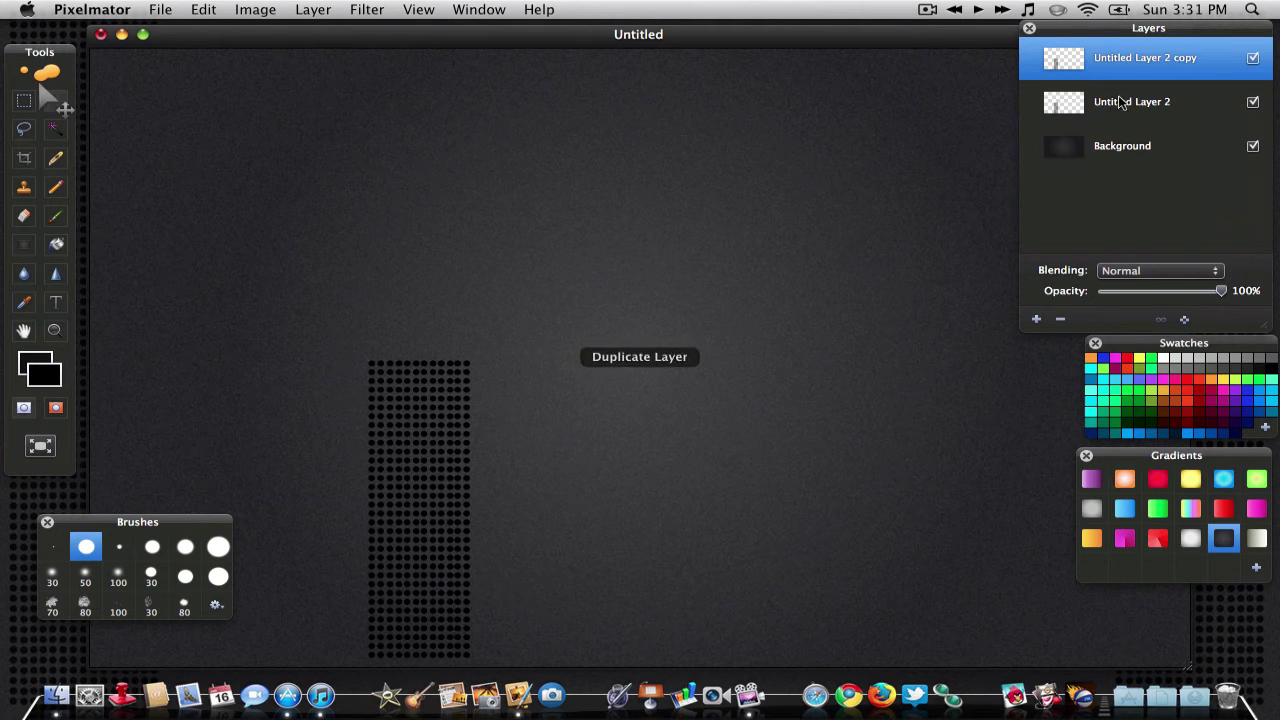
- Place the copy at the upper left and the original below it along the left edge
{"action": "left_click_drag", "start_coordinate": [450, 352], "coordinate": [421, 198]}
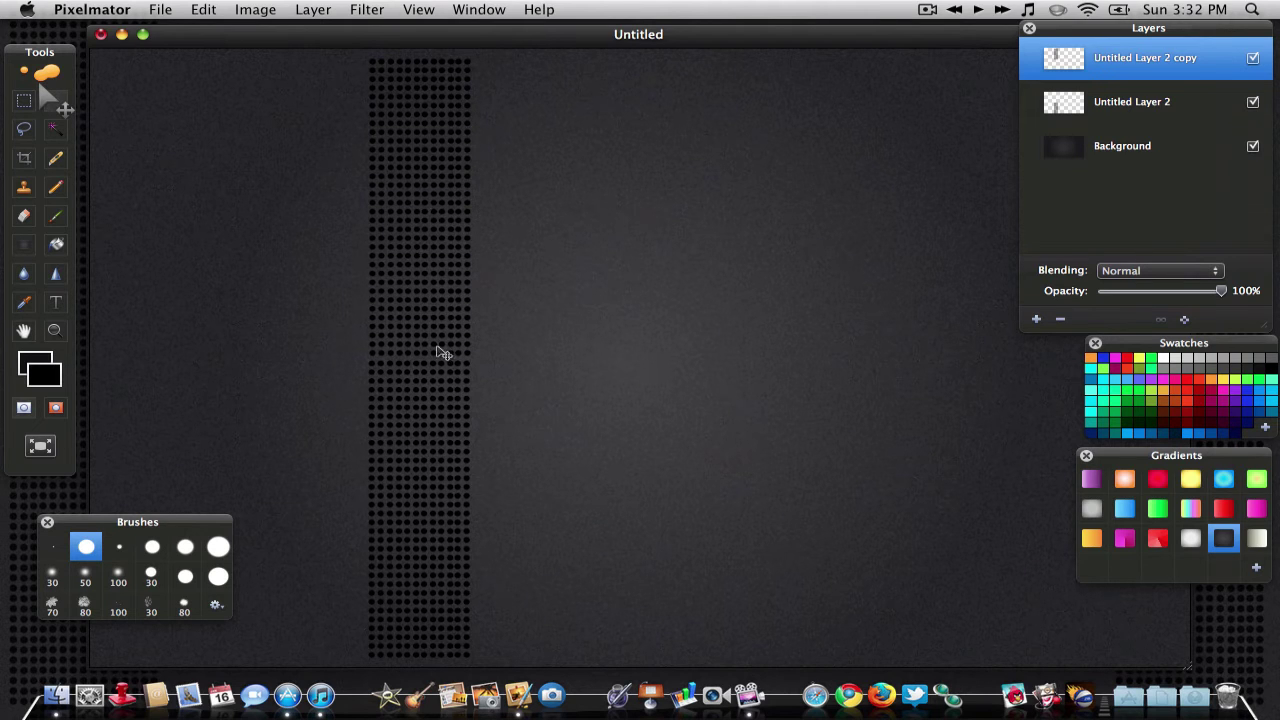
{"action": "mouse_move", "coordinate": [443, 420]}
{"action": "left_mouse_down"}
{"action": "mouse_move", "coordinate": [257, 443]}
{"action": "mouse_move", "coordinate": [157, 418]}
{"action": "left_mouse_up"}
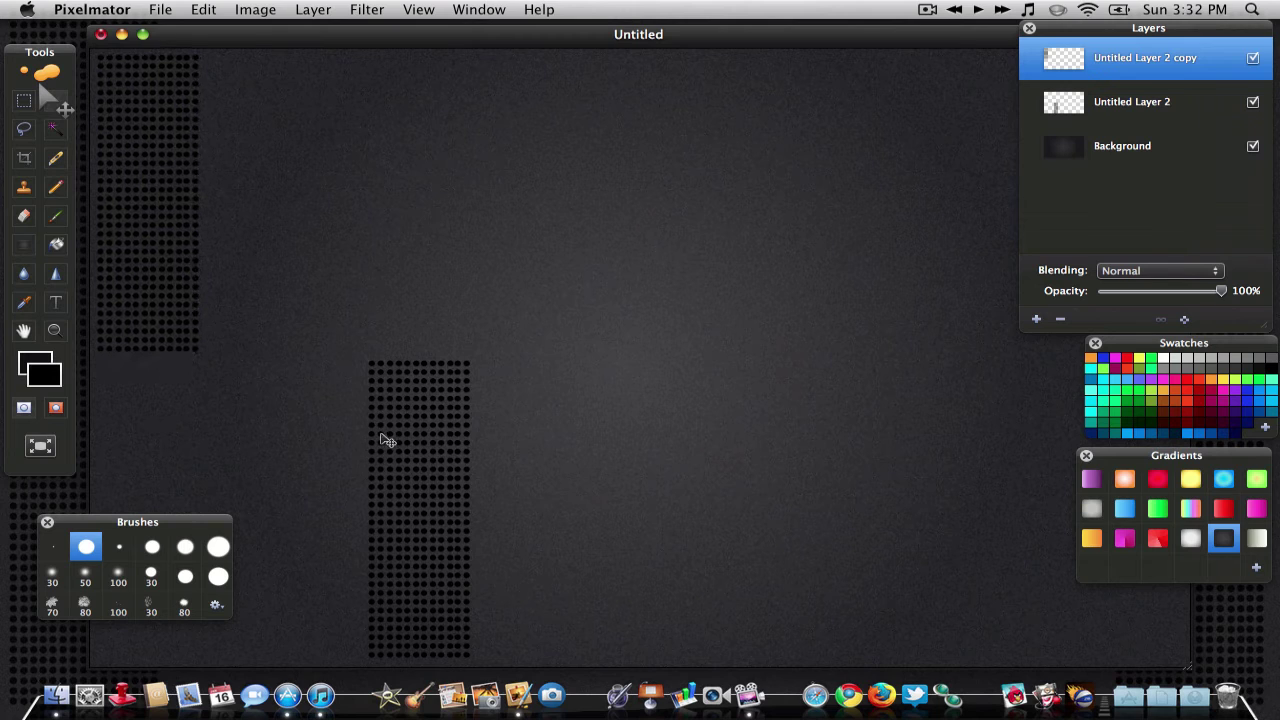
{"action": "key", "text": "Left"}
{"action": "key", "text": "Left"}
{"action": "key", "text": "Left"}
{"action": "key", "text": "Left"}
{"action": "key", "text": "Left"}
{"action": "key", "text": "Left"}
{"action": "key", "text": "Up"}
{"action": "key", "text": "Up"}
{"action": "key", "text": "Up"}
{"action": "key", "text": "Right"}
{"action": "key", "text": "Right"}
{"action": "key", "text": "Right"}
{"action": "key", "text": "Down"}
{"action": "key", "text": "Down"}
{"action": "key", "text": "Down"}
{"action": "left_click", "coordinate": [1108, 107]}
{"action": "mouse_move", "coordinate": [374, 451]}
{"action": "left_mouse_down"}
{"action": "mouse_move", "coordinate": [88, 464]}
{"action": "mouse_move", "coordinate": [110, 447]}
{"action": "left_mouse_up"}
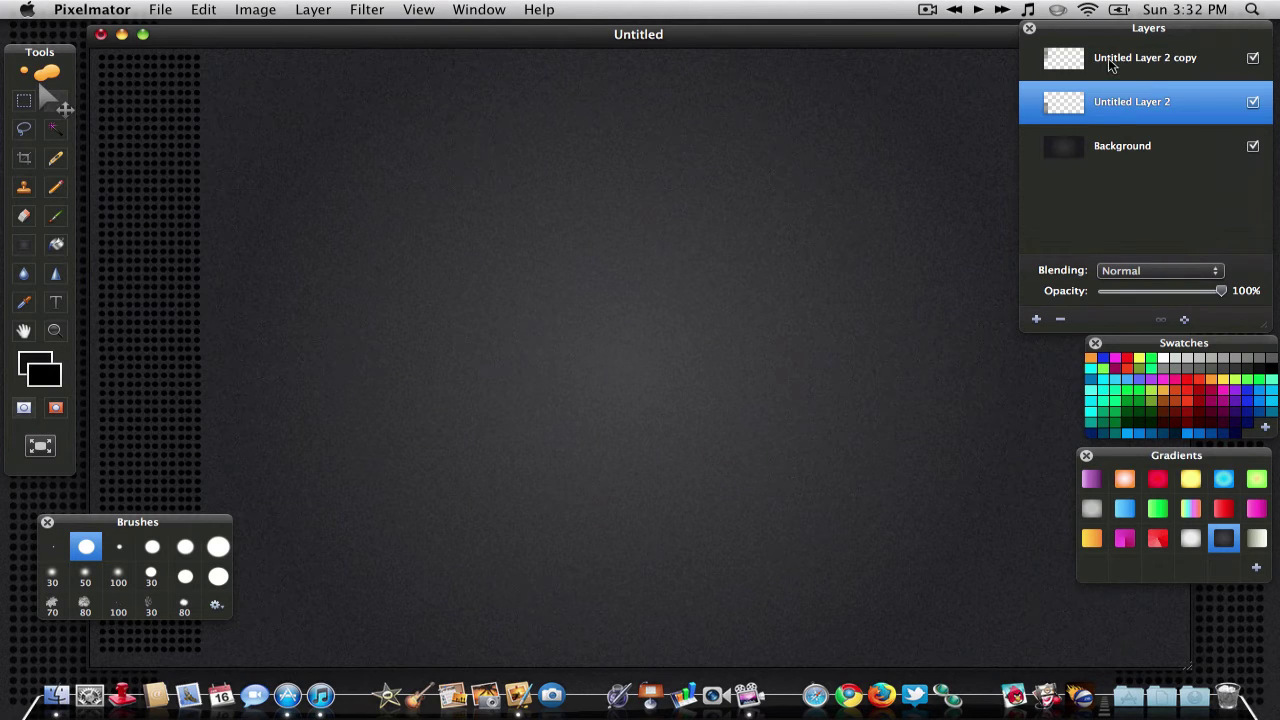
- Merge both dotted column layers, duplicate the result, and move the copy to the right edge
{"action": "left_click", "coordinate": [1110, 64], "text": "shift"}
{"action": "right_click", "coordinate": [1133, 103]}
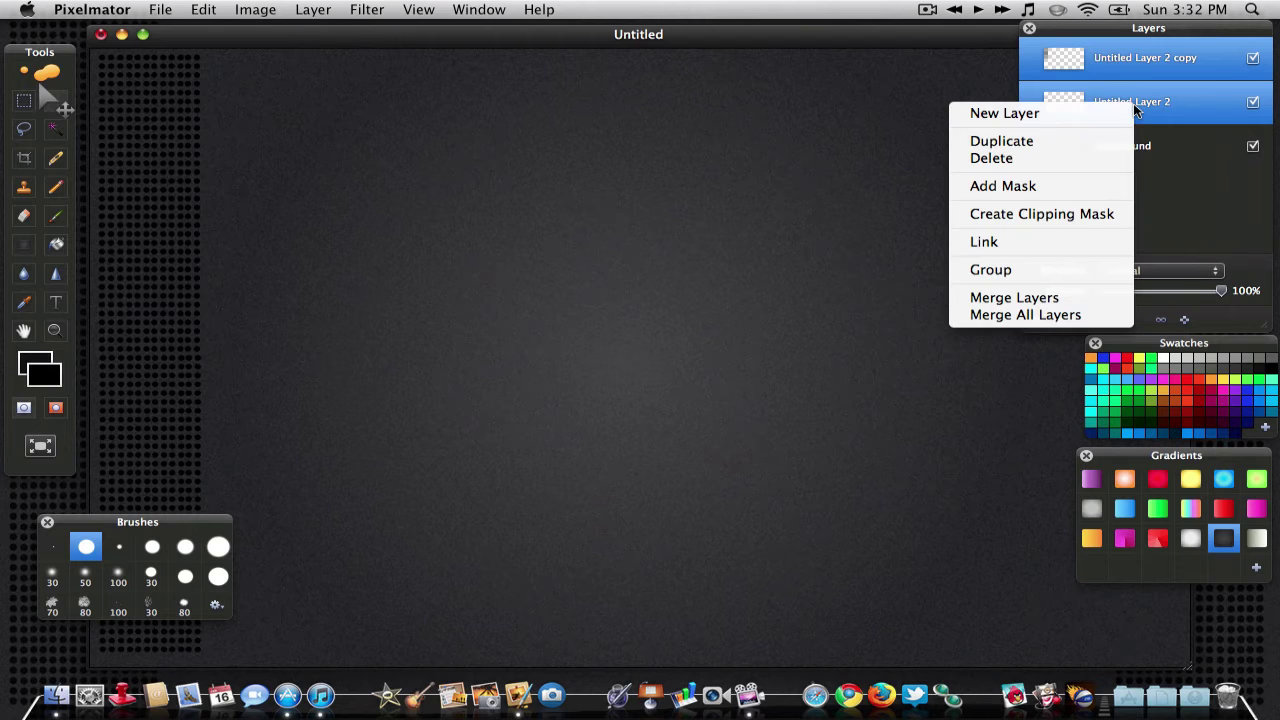
{"action": "left_click", "coordinate": [1057, 297]}
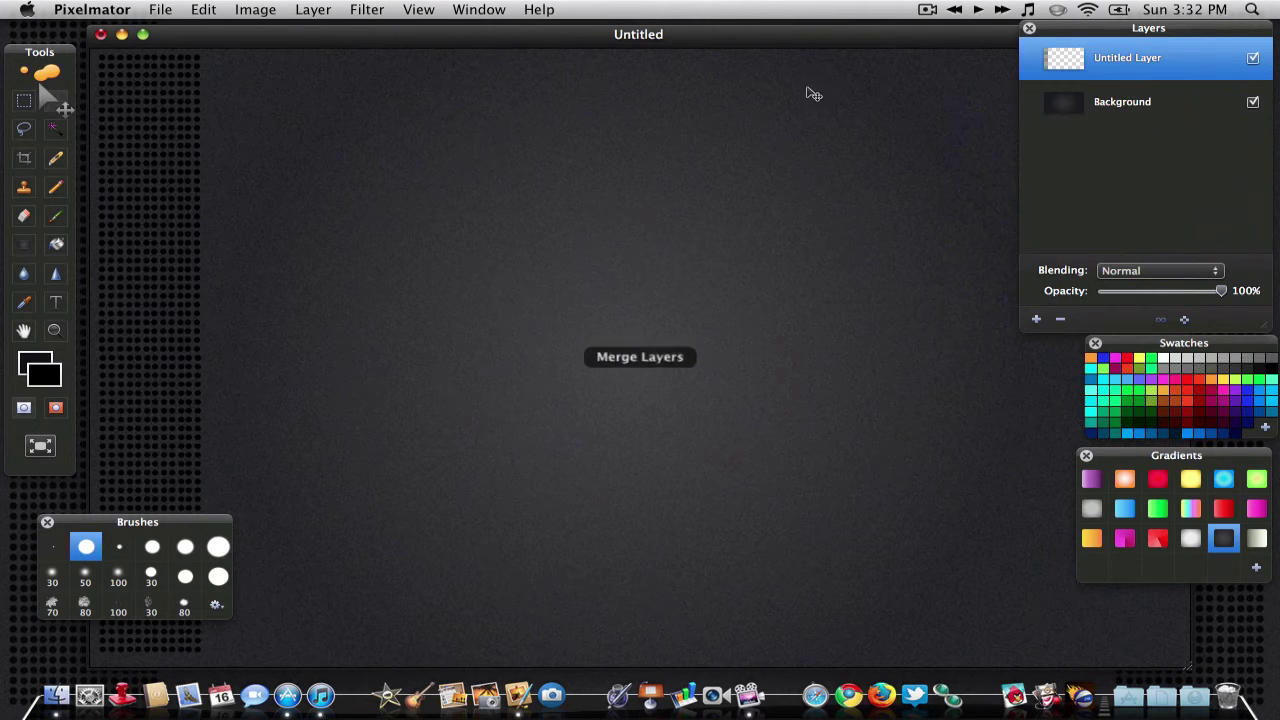
{"action": "right_click", "coordinate": [1162, 56]}
{"action": "left_click", "coordinate": [1126, 88]}
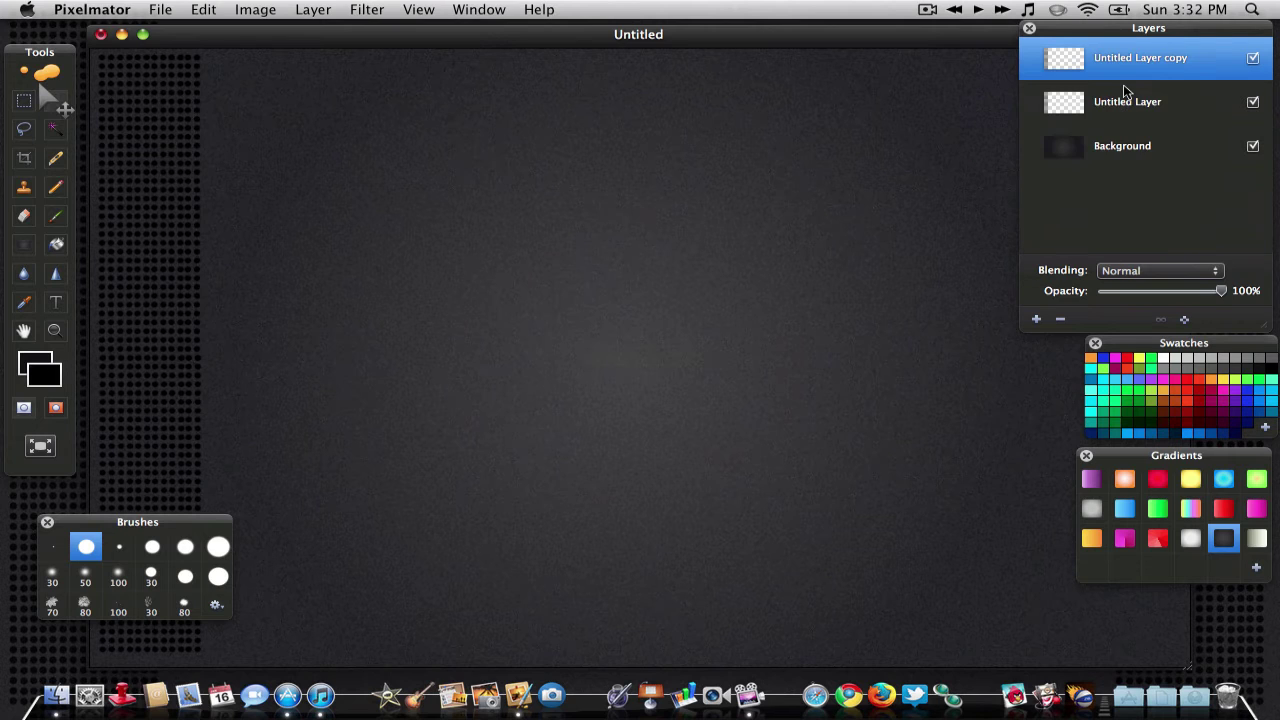
{"action": "mouse_move", "coordinate": [161, 264]}
{"action": "left_mouse_down"}
{"action": "mouse_move", "coordinate": [1155, 273]}
{"action": "mouse_move", "coordinate": [1128, 263]}
{"action": "mouse_move", "coordinate": [1135, 271]}
{"action": "mouse_move", "coordinate": [1137, 257]}
{"action": "left_mouse_up"}
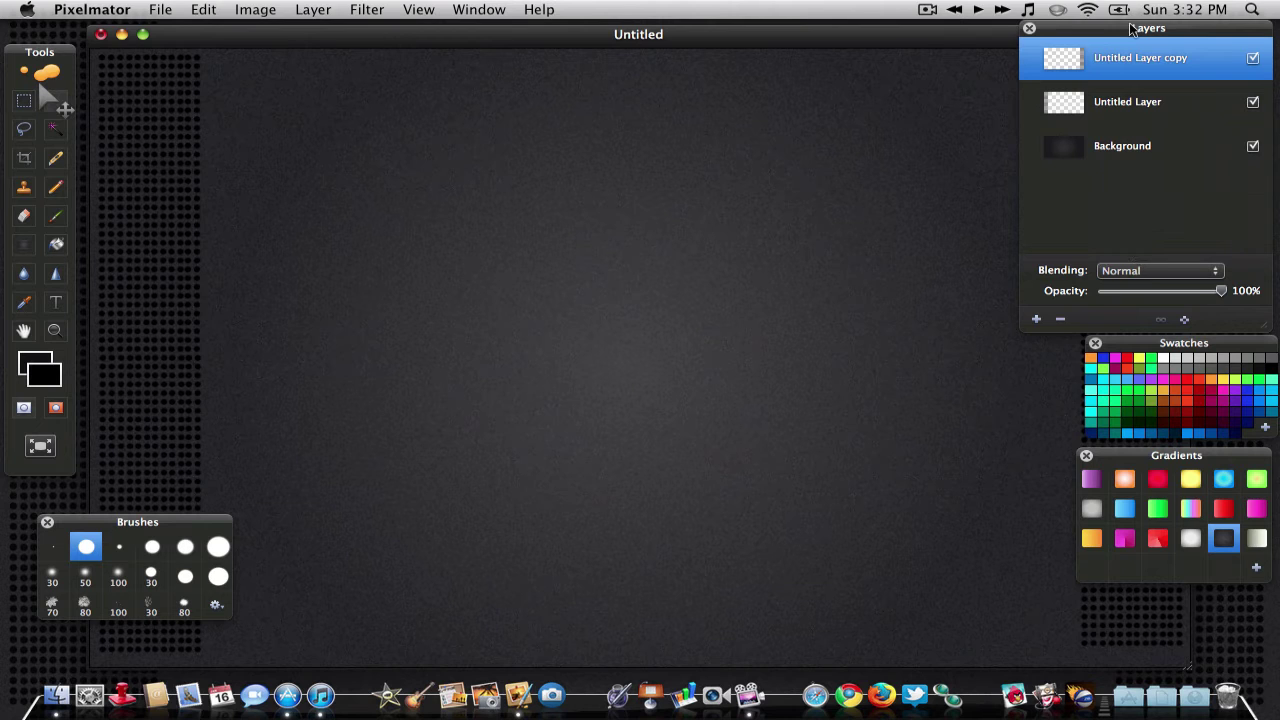
- Rearrange the floating Layers, Swatches, Gradients and Brushes panels into a tidy stack
{"action": "mouse_move", "coordinate": [1131, 28]}
{"action": "left_mouse_down"}
{"action": "mouse_move", "coordinate": [855, 193]}
{"action": "mouse_move", "coordinate": [783, 156]}
{"action": "left_mouse_up"}
{"action": "left_click_drag", "start_coordinate": [1130, 340], "coordinate": [495, 320]}
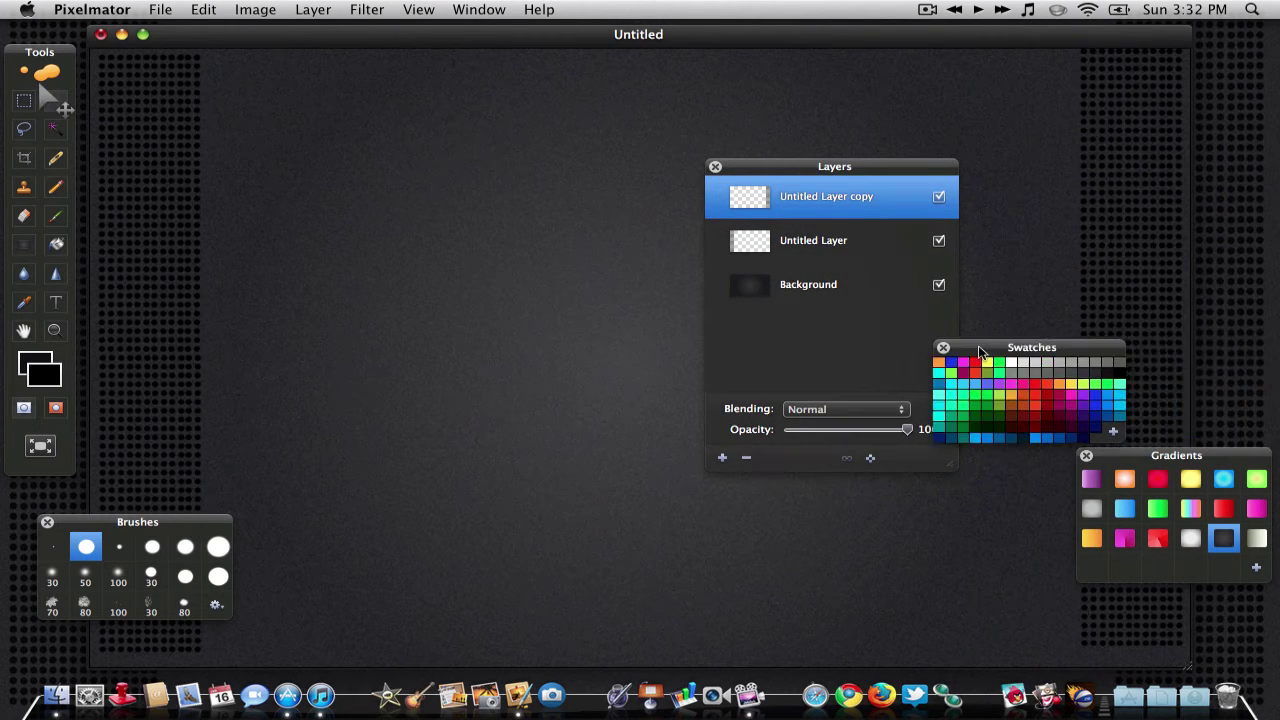
{"action": "left_click_drag", "start_coordinate": [1147, 450], "coordinate": [487, 465]}
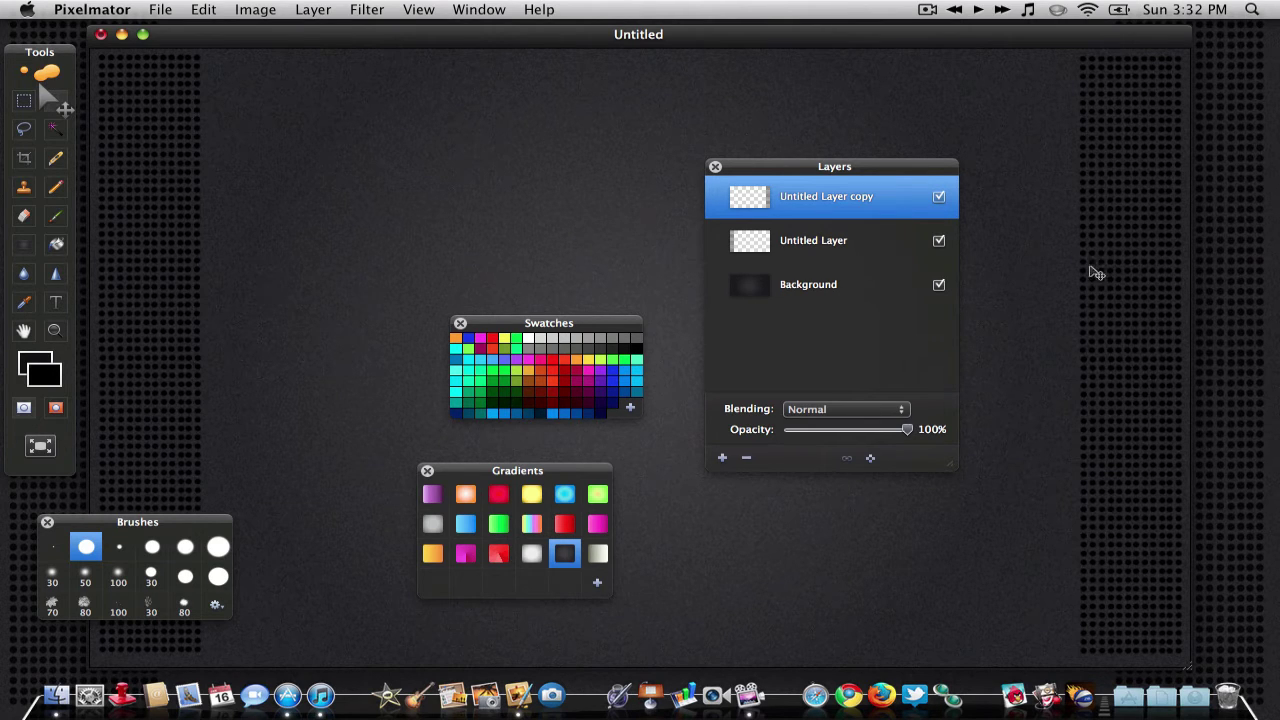
{"action": "mouse_move", "coordinate": [838, 168]}
{"action": "left_mouse_down"}
{"action": "mouse_move", "coordinate": [979, 155]}
{"action": "mouse_move", "coordinate": [1139, 57]}
{"action": "left_mouse_up"}
{"action": "left_click_drag", "start_coordinate": [545, 331], "coordinate": [714, 308]}
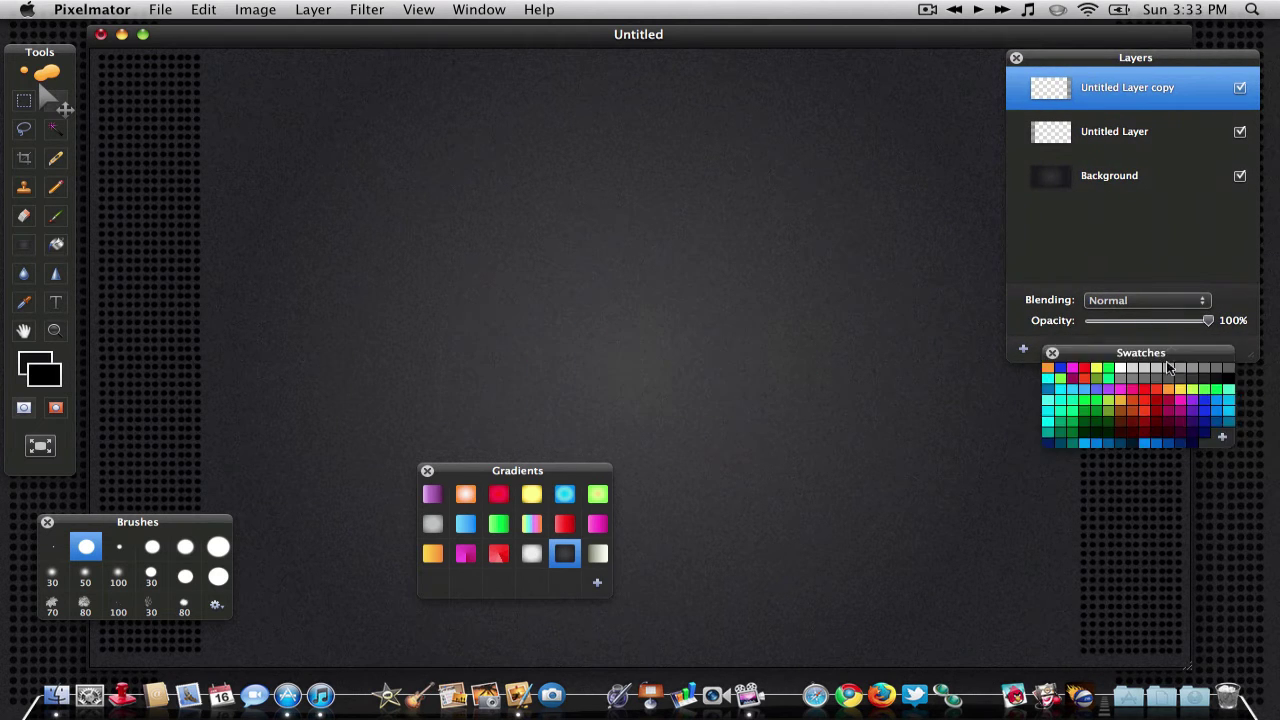
{"action": "left_click_drag", "start_coordinate": [1162, 372], "coordinate": [1153, 391]}
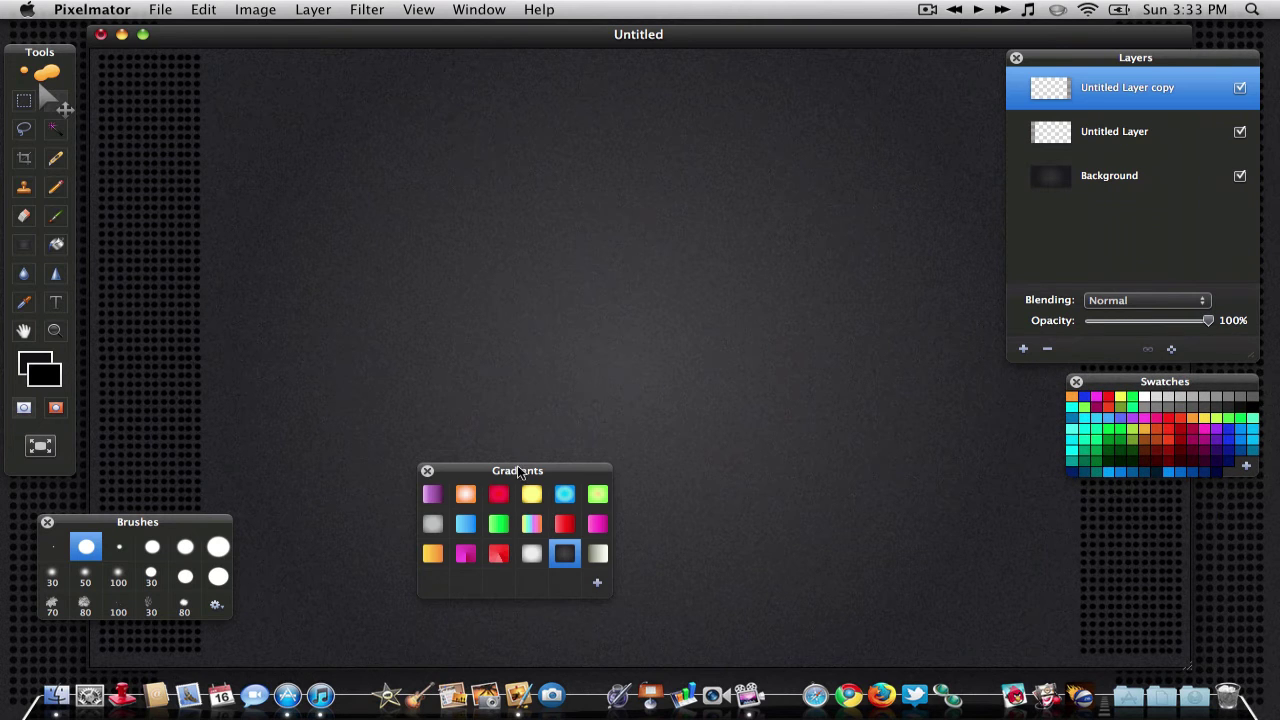
{"action": "left_click_drag", "start_coordinate": [519, 471], "coordinate": [1169, 493]}
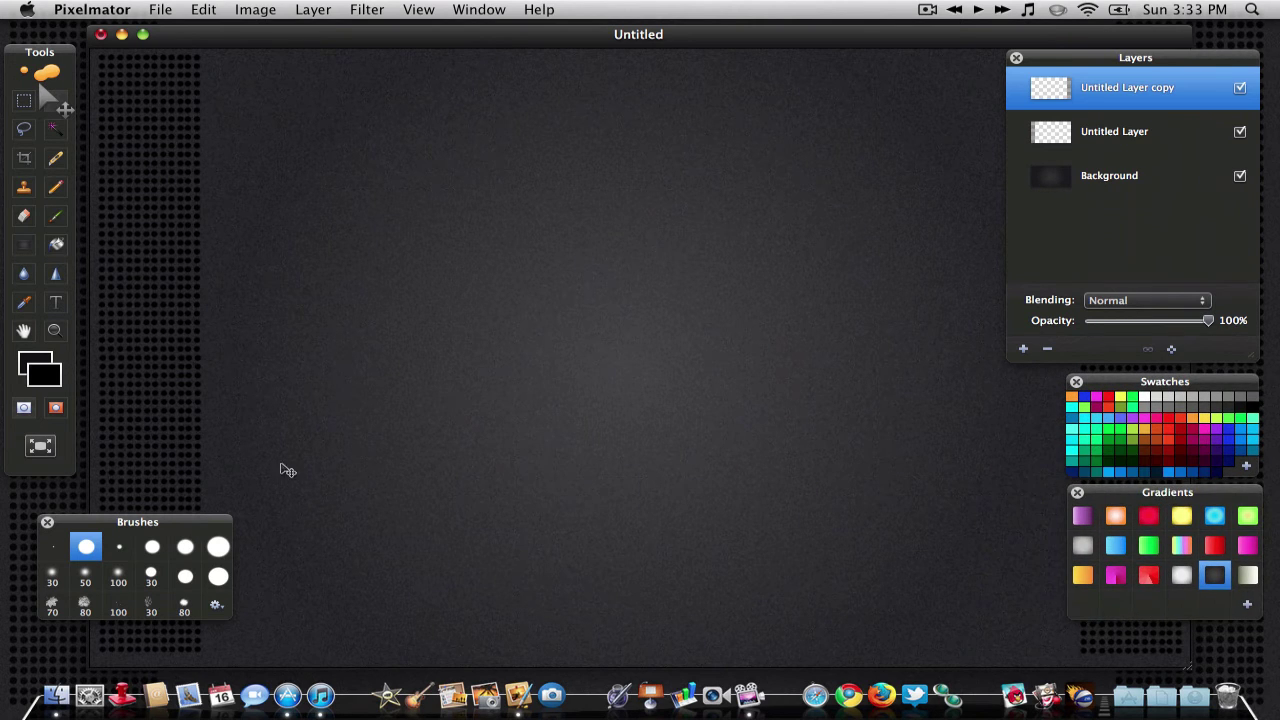
{"action": "left_click_drag", "start_coordinate": [138, 520], "coordinate": [111, 494]}
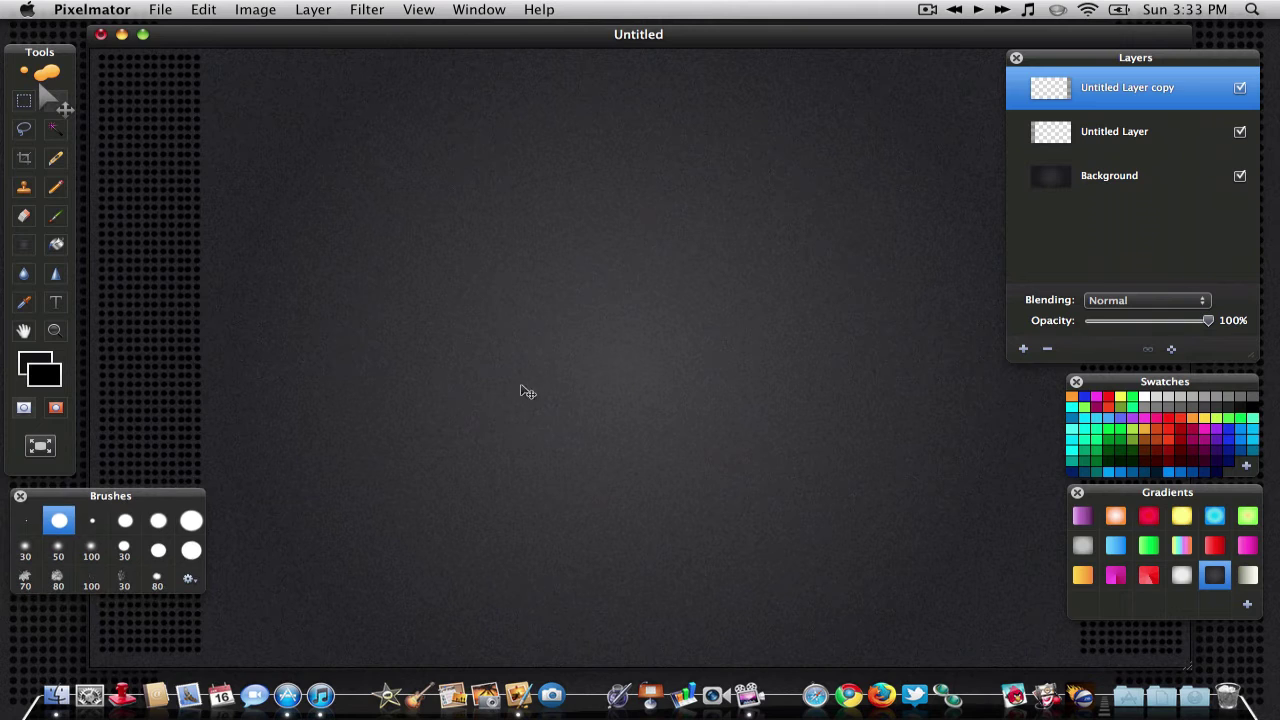
- Draw a text box near the canvas centre and select the Apple logo character
{"action": "left_click", "coordinate": [57, 303]}
{"action": "mouse_move", "coordinate": [521, 250]}
{"action": "left_mouse_down"}
{"action": "mouse_move", "coordinate": [743, 386]}
{"action": "mouse_move", "coordinate": [744, 404]}
{"action": "left_mouse_up"}
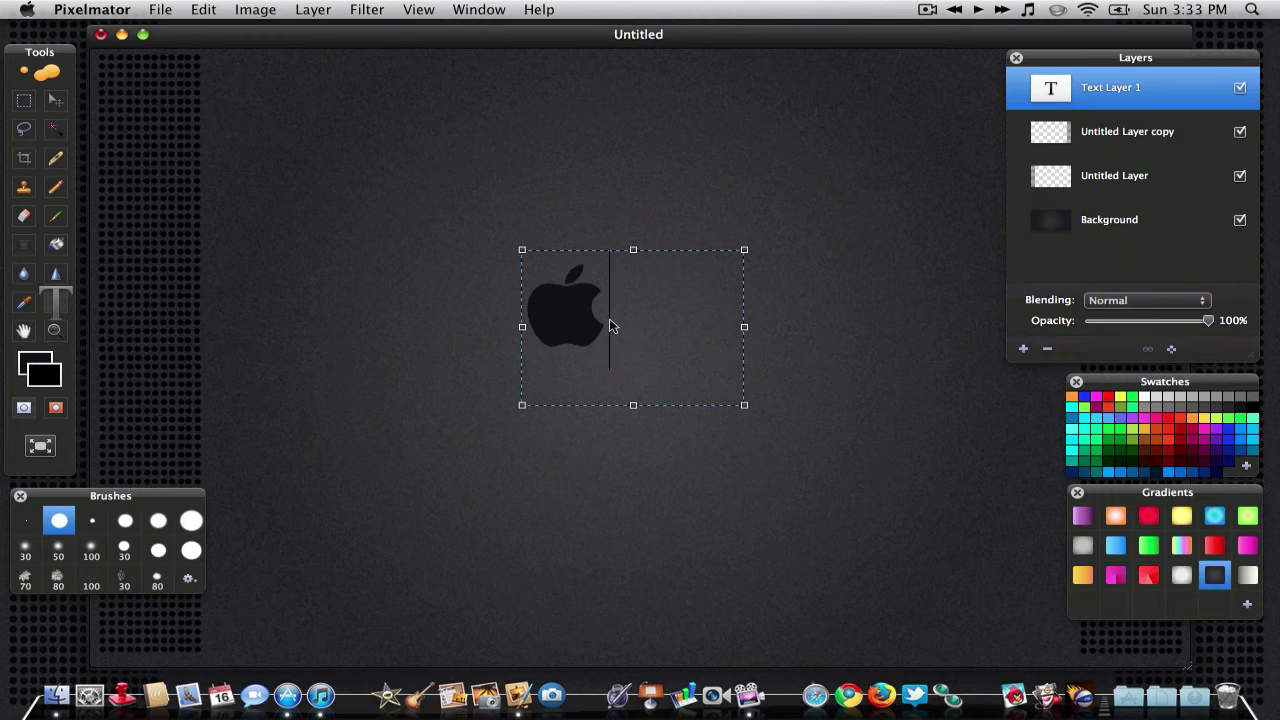
{"action": "left_click_drag", "start_coordinate": [586, 327], "coordinate": [551, 330]}
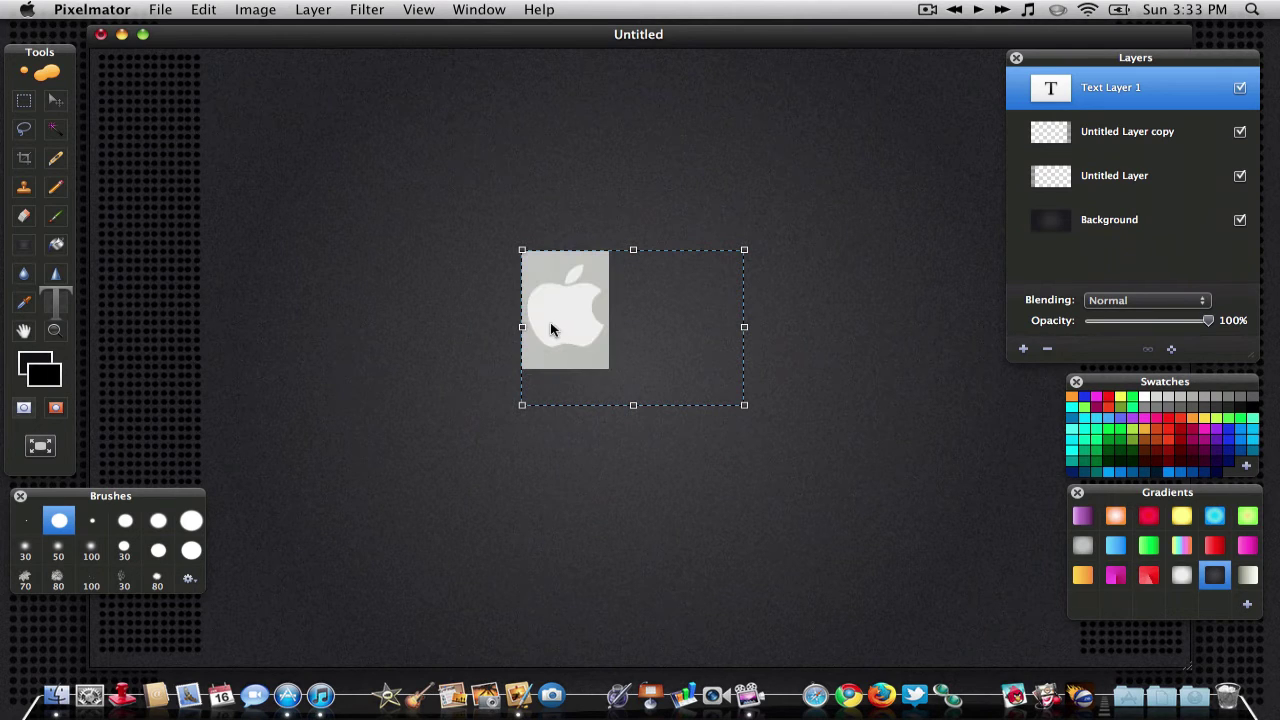
{"action": "left_click", "coordinate": [676, 256]}
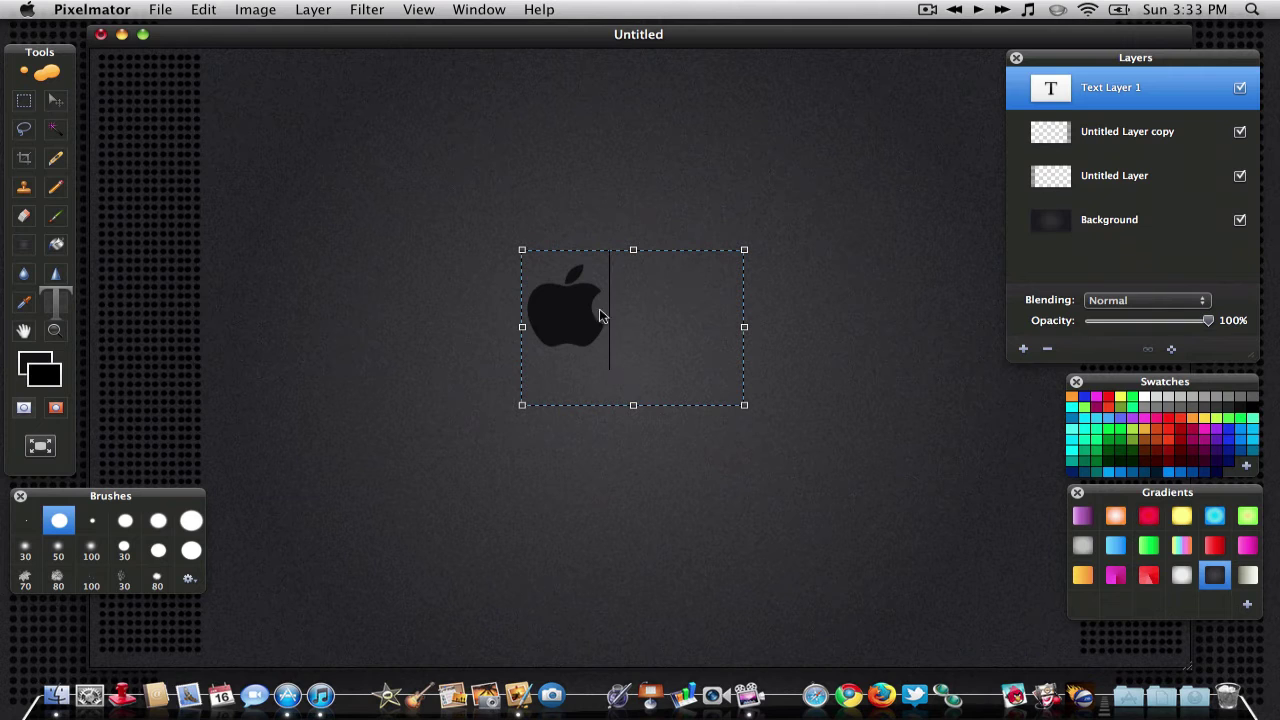
{"action": "left_click_drag", "start_coordinate": [612, 310], "coordinate": [530, 318]}
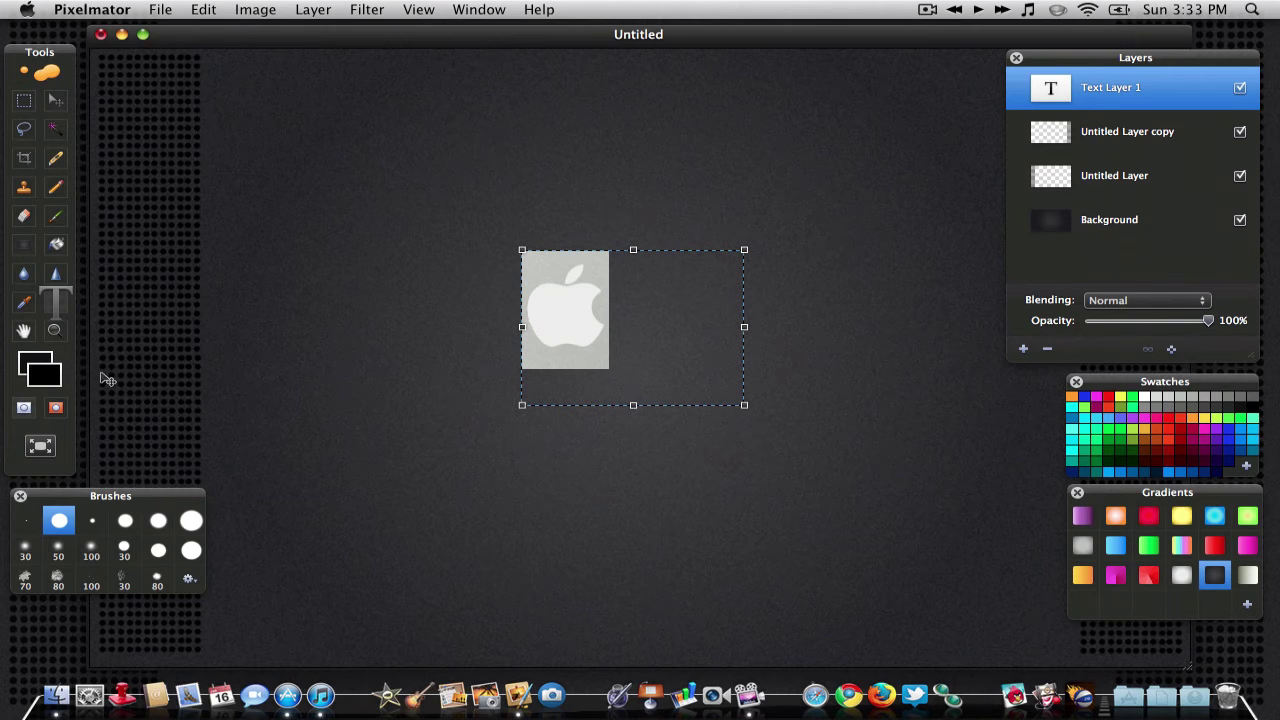
- Set the Apple logo to 144 pt and move it to the canvas centre
{"action": "key", "text": "super+t"}
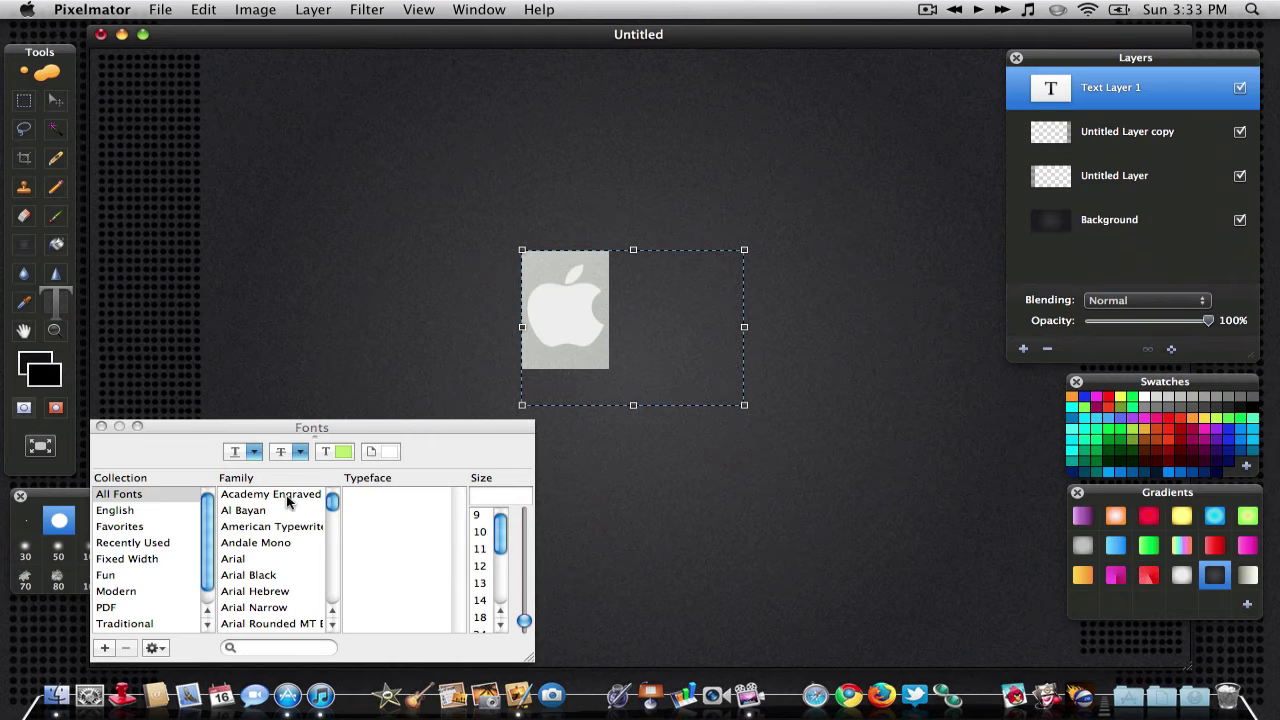
{"action": "left_click_drag", "start_coordinate": [500, 532], "coordinate": [502, 598]}
{"action": "left_click", "coordinate": [481, 606]}
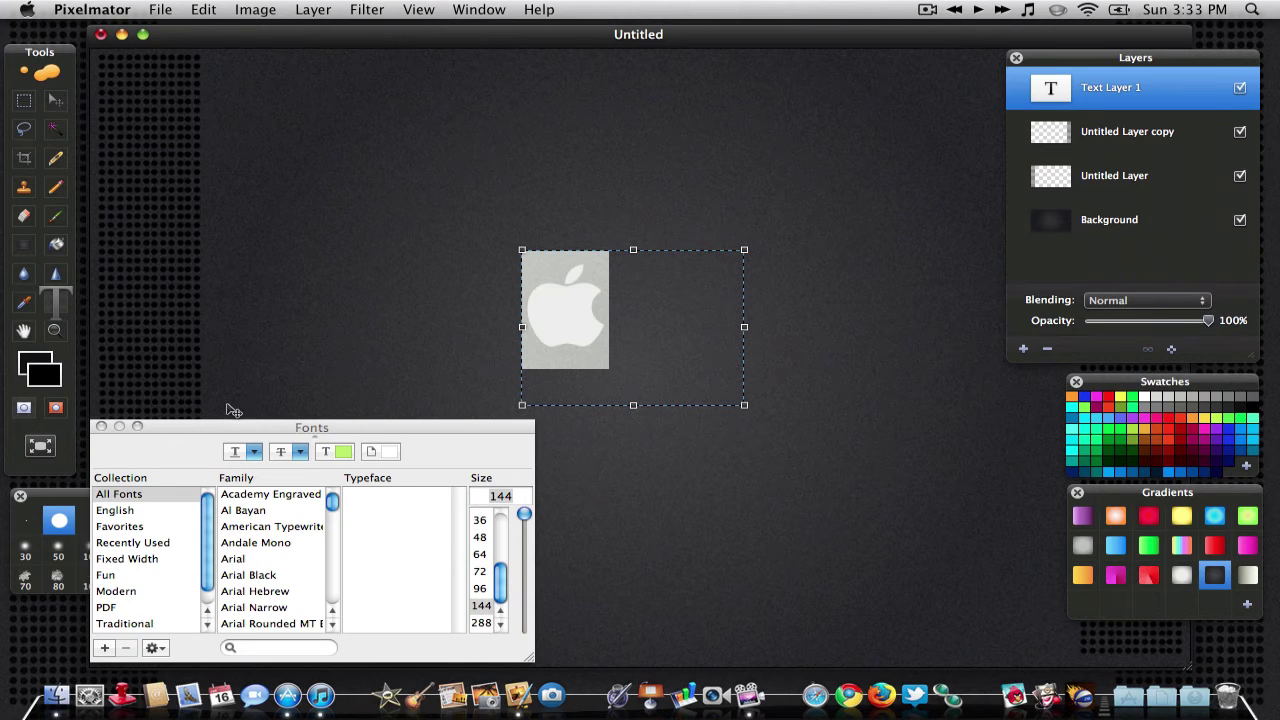
{"action": "left_click", "coordinate": [100, 427]}
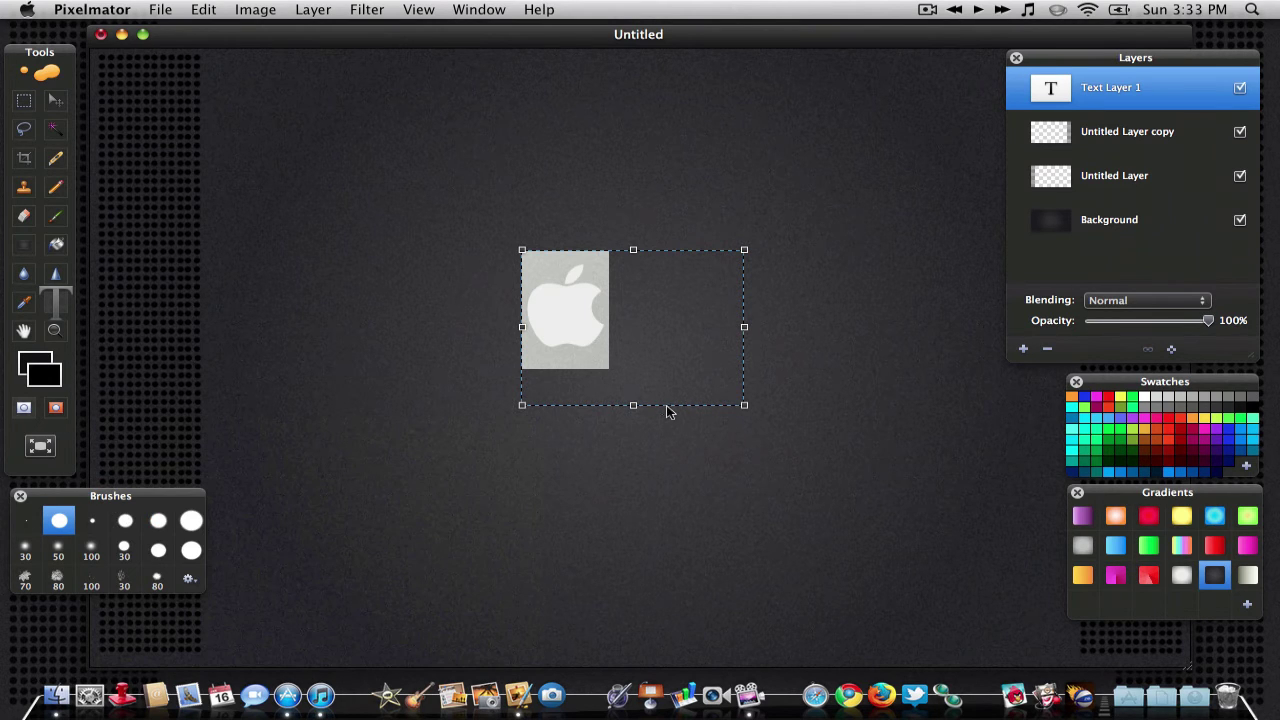
{"action": "left_click", "coordinate": [55, 102]}
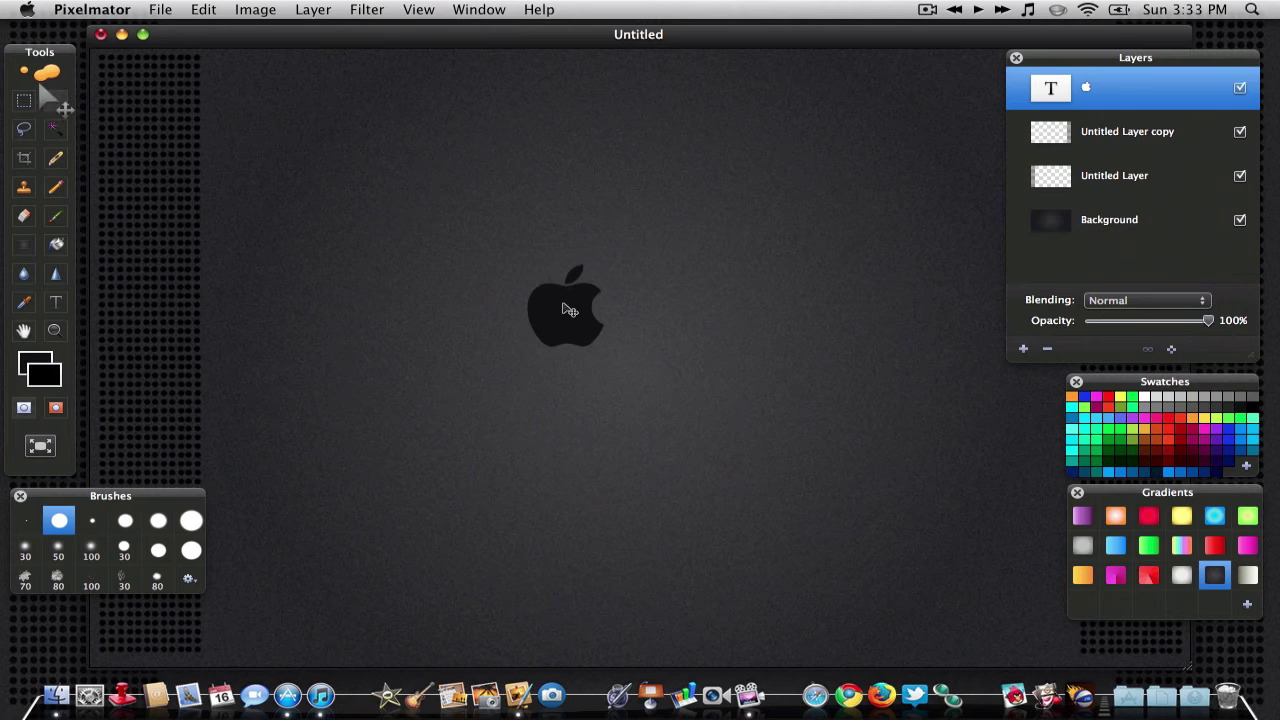
{"action": "left_click_drag", "start_coordinate": [571, 310], "coordinate": [640, 331]}
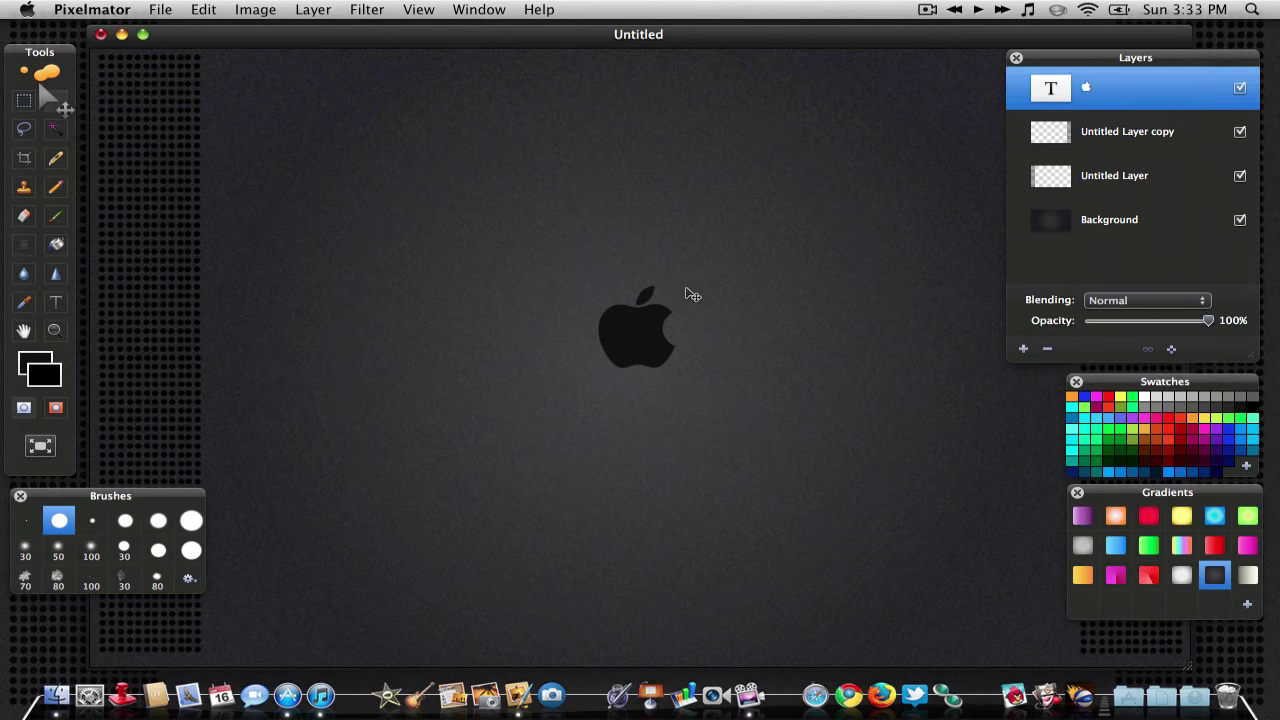
- Colour the Apple glyph dark charcoal #1c1c1f from the hex colour palette
{"action": "left_click", "coordinate": [55, 302]}
{"action": "double_click", "coordinate": [648, 341]}
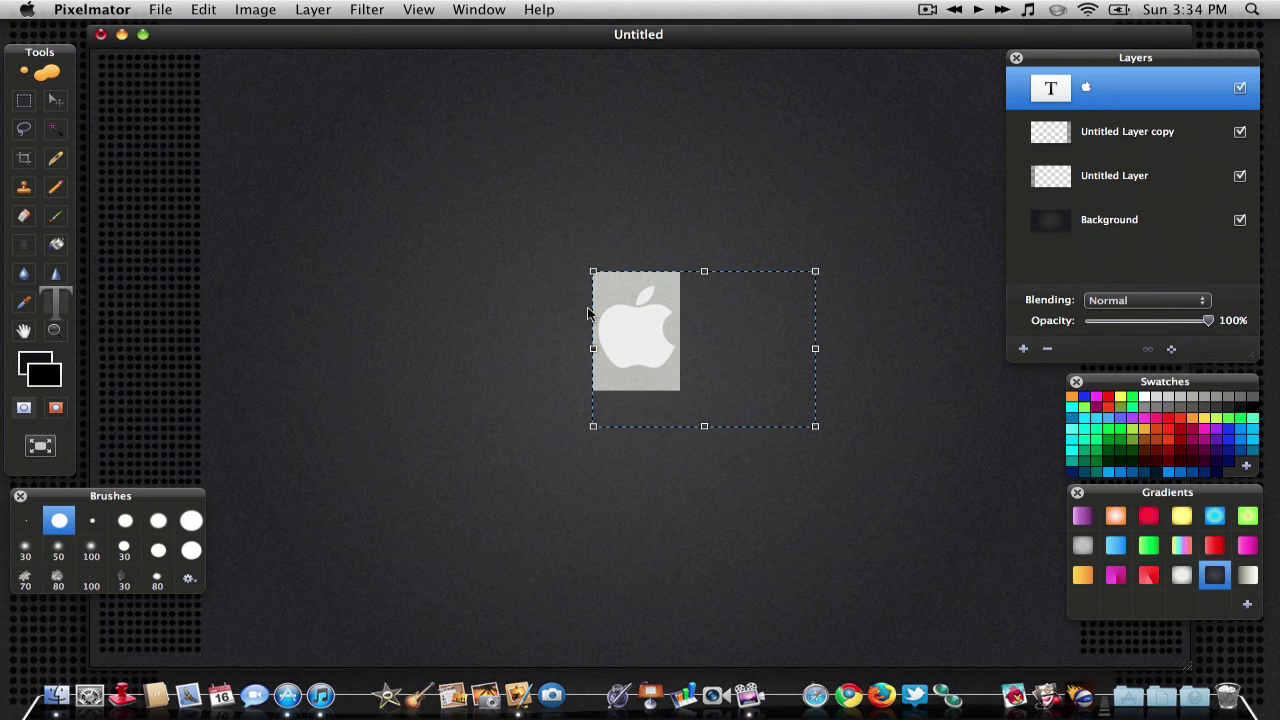
{"action": "key", "text": "super+t"}
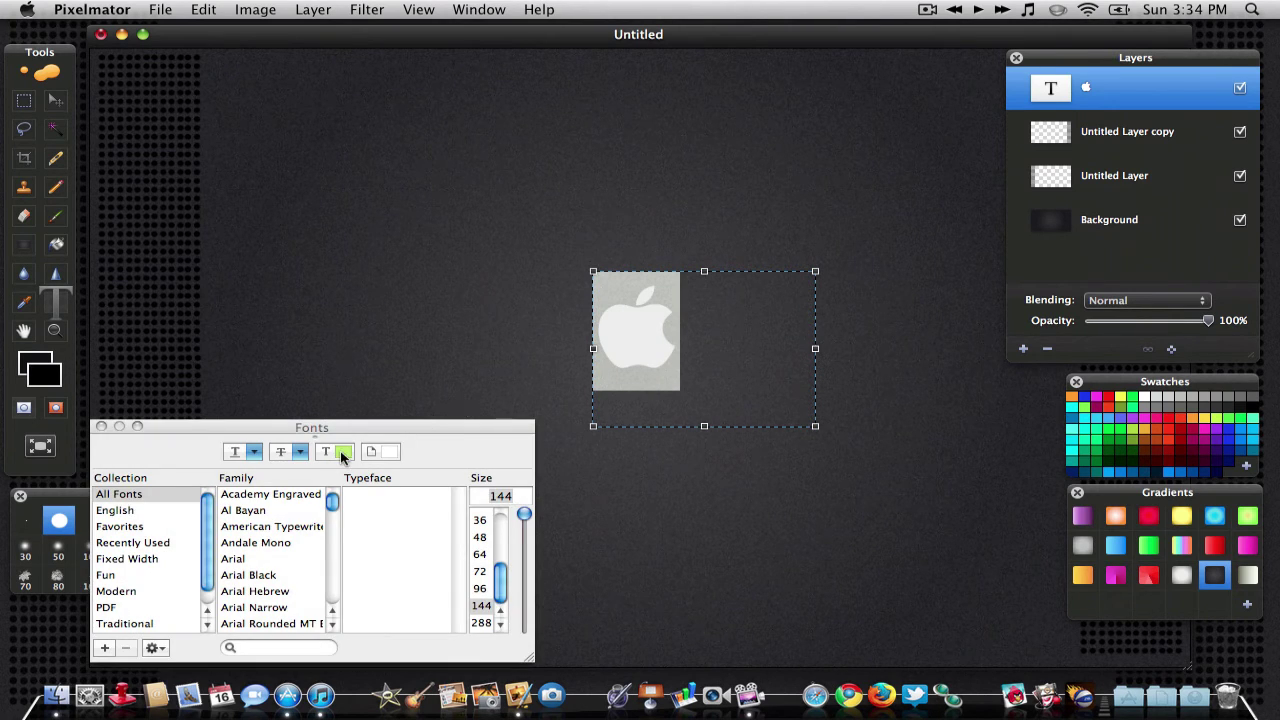
{"action": "left_click", "coordinate": [342, 456]}
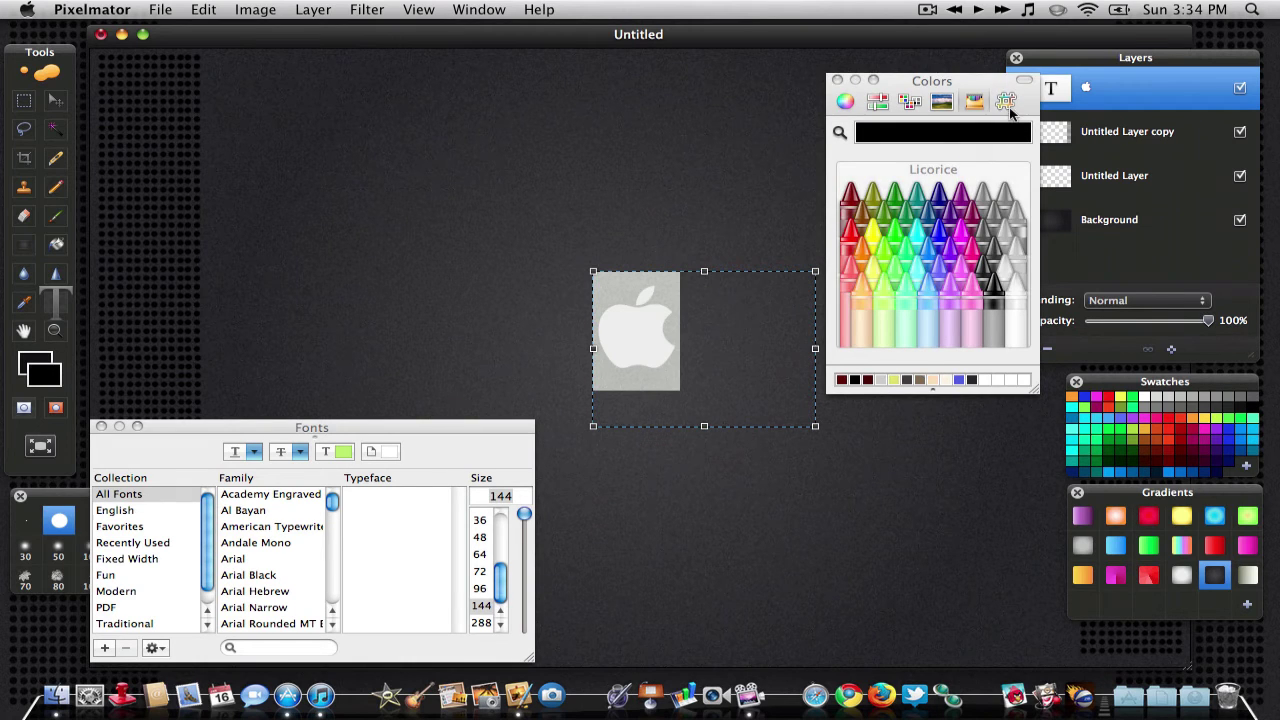
{"action": "left_click", "coordinate": [1007, 104]}
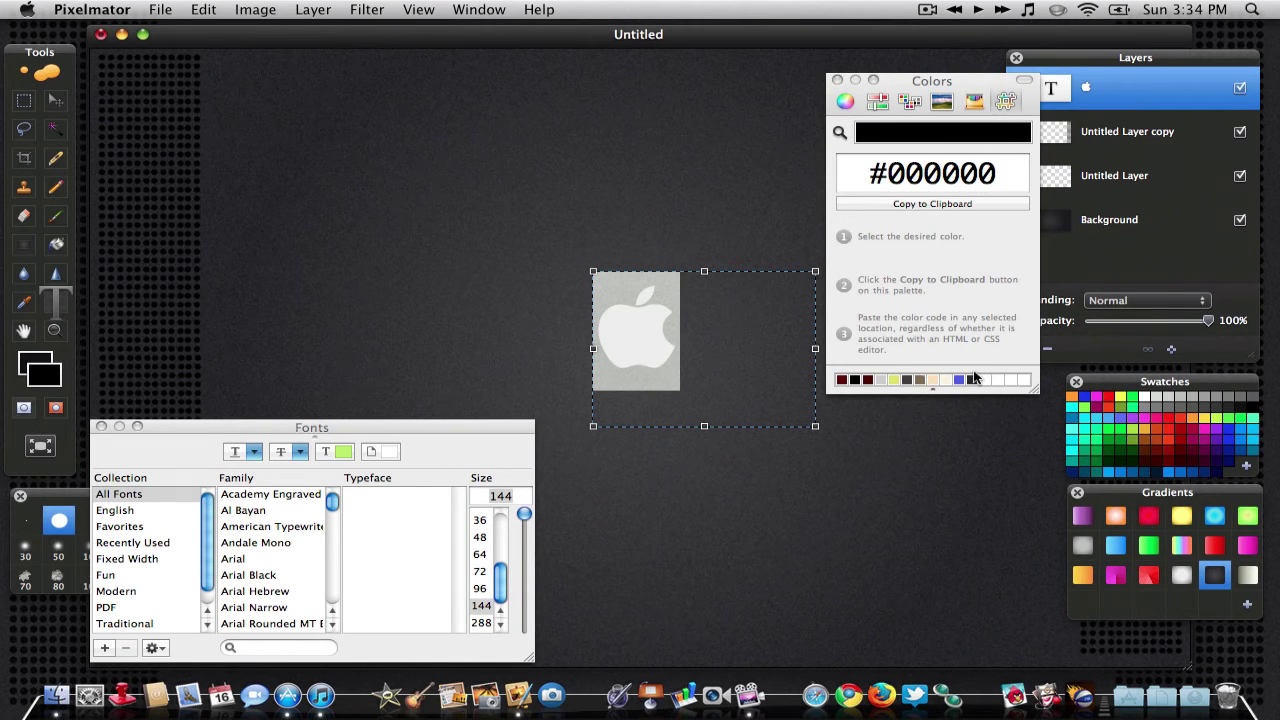
{"action": "left_click", "coordinate": [972, 380]}
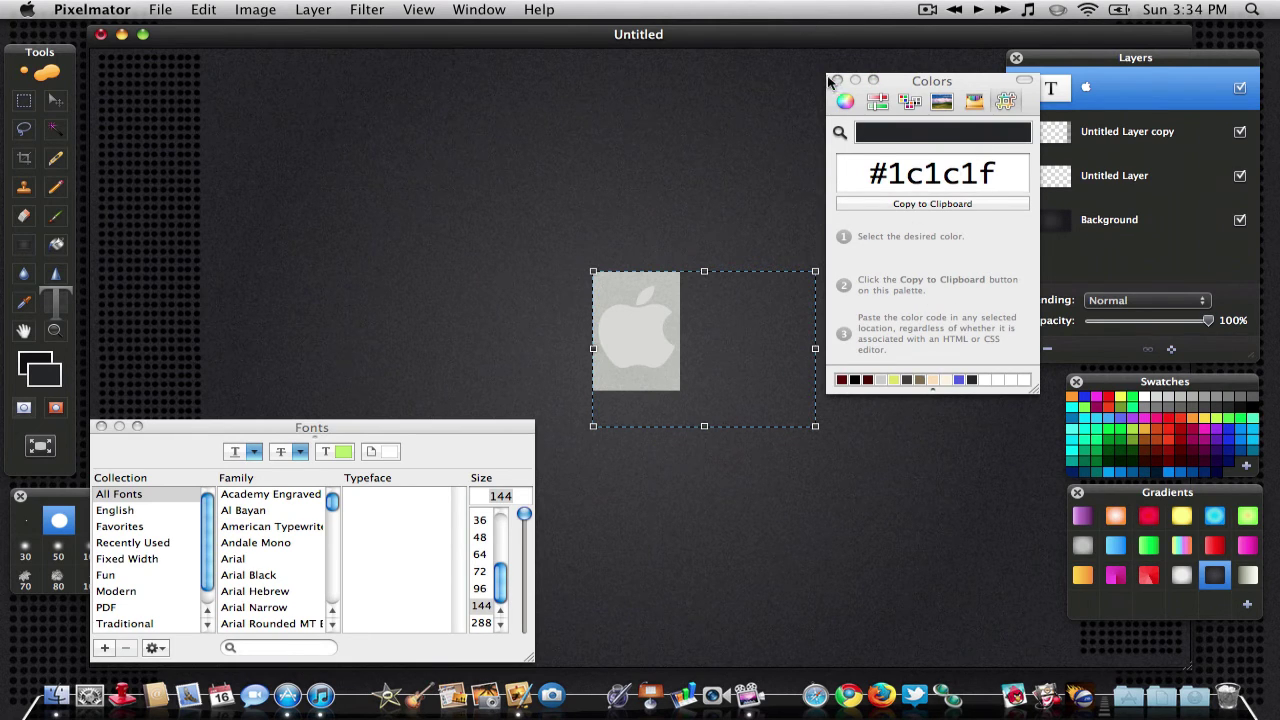
{"action": "left_click", "coordinate": [837, 80]}
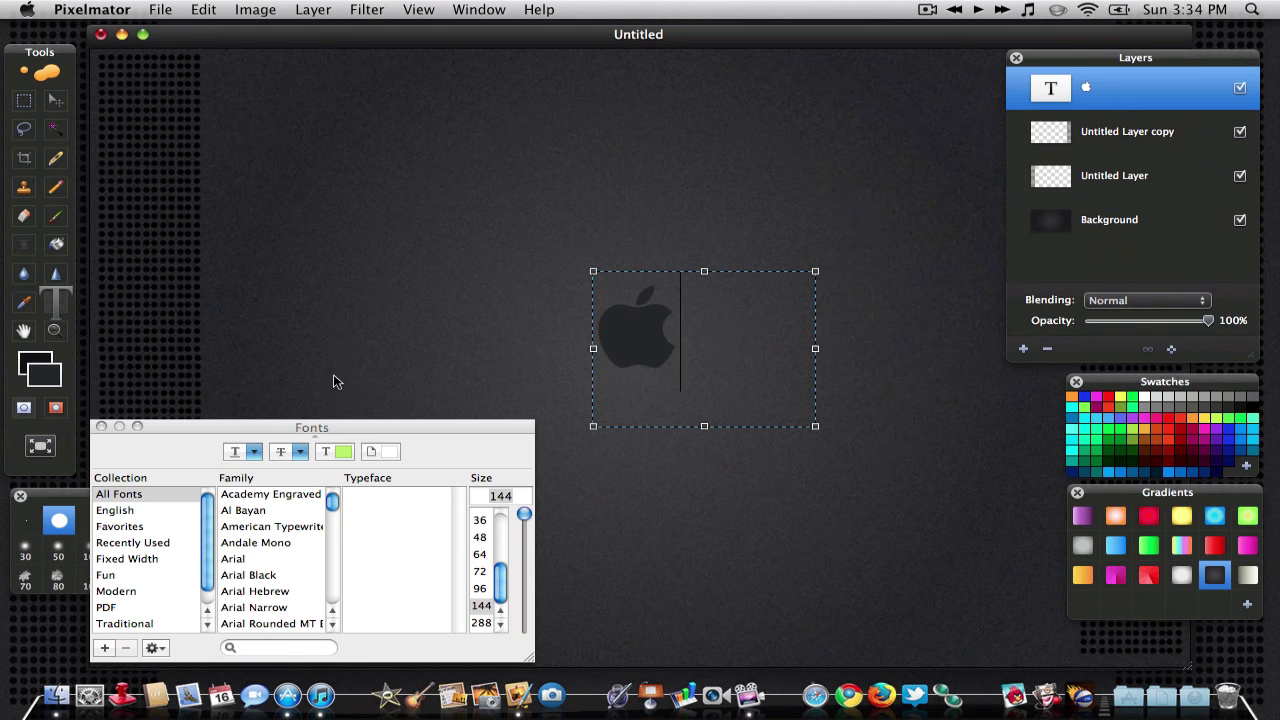
{"action": "left_click", "coordinate": [101, 426]}
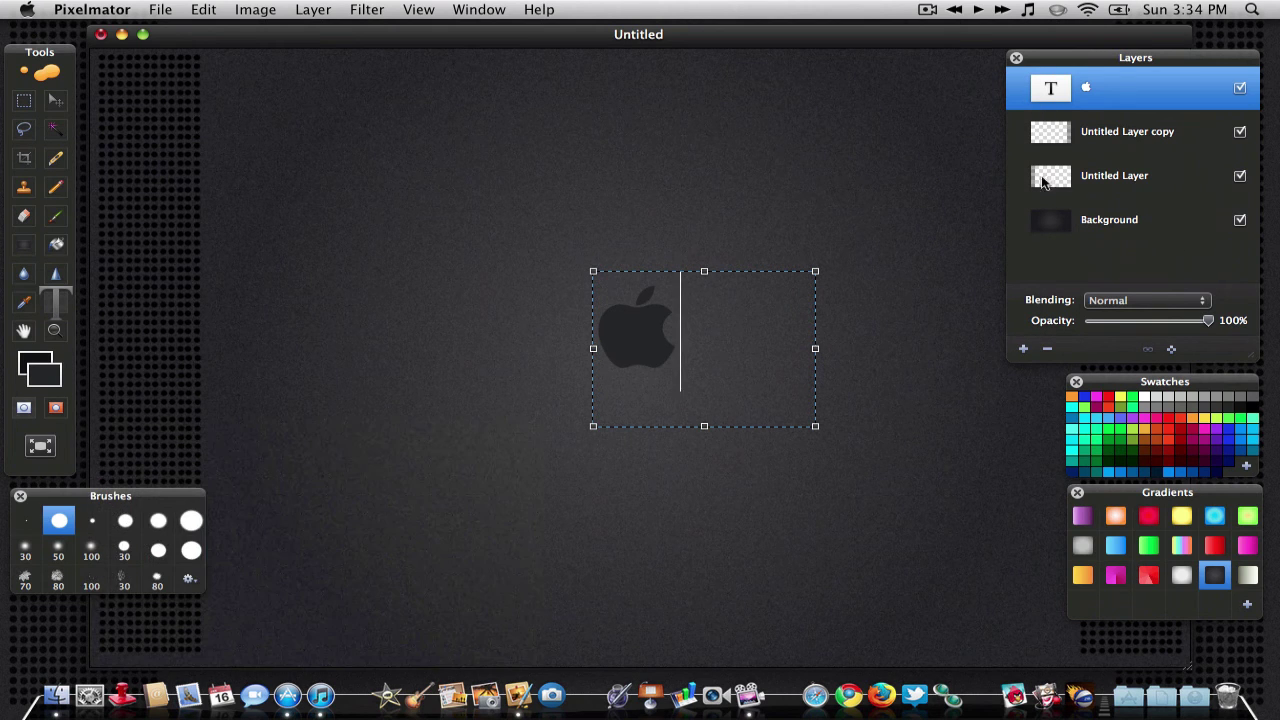
- Duplicate the apple text layer and colour the copy pure black (Licorice)
{"action": "right_click", "coordinate": [1098, 90]}
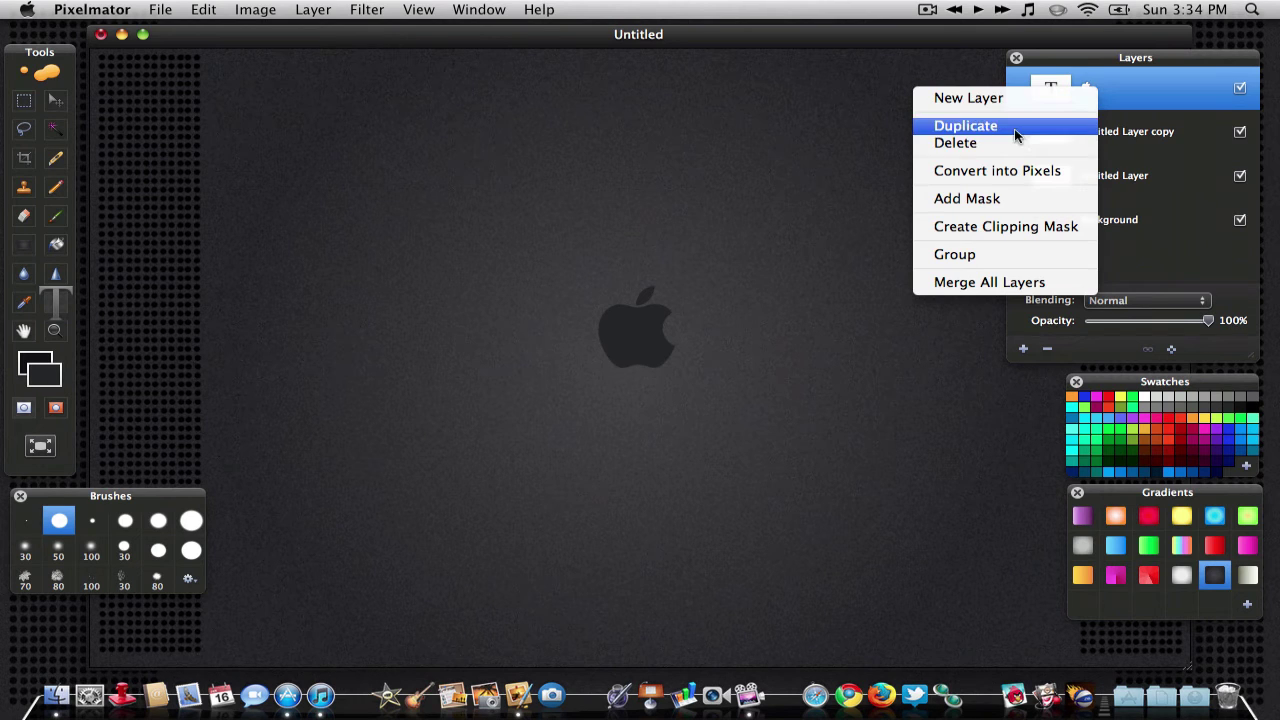
{"action": "left_click", "coordinate": [1014, 128]}
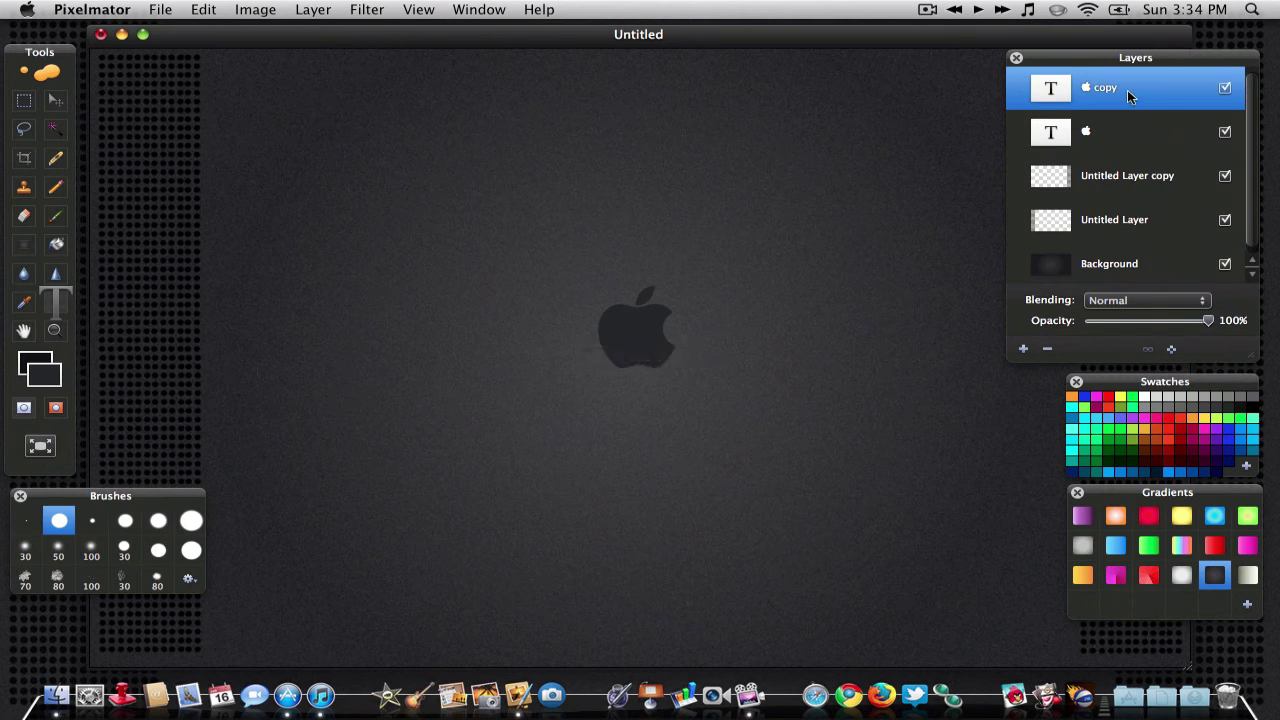
{"action": "left_click", "coordinate": [599, 293]}
{"action": "left_click_drag", "start_coordinate": [608, 323], "coordinate": [810, 398]}
{"action": "key", "text": "super+t"}
{"action": "left_click", "coordinate": [341, 455]}
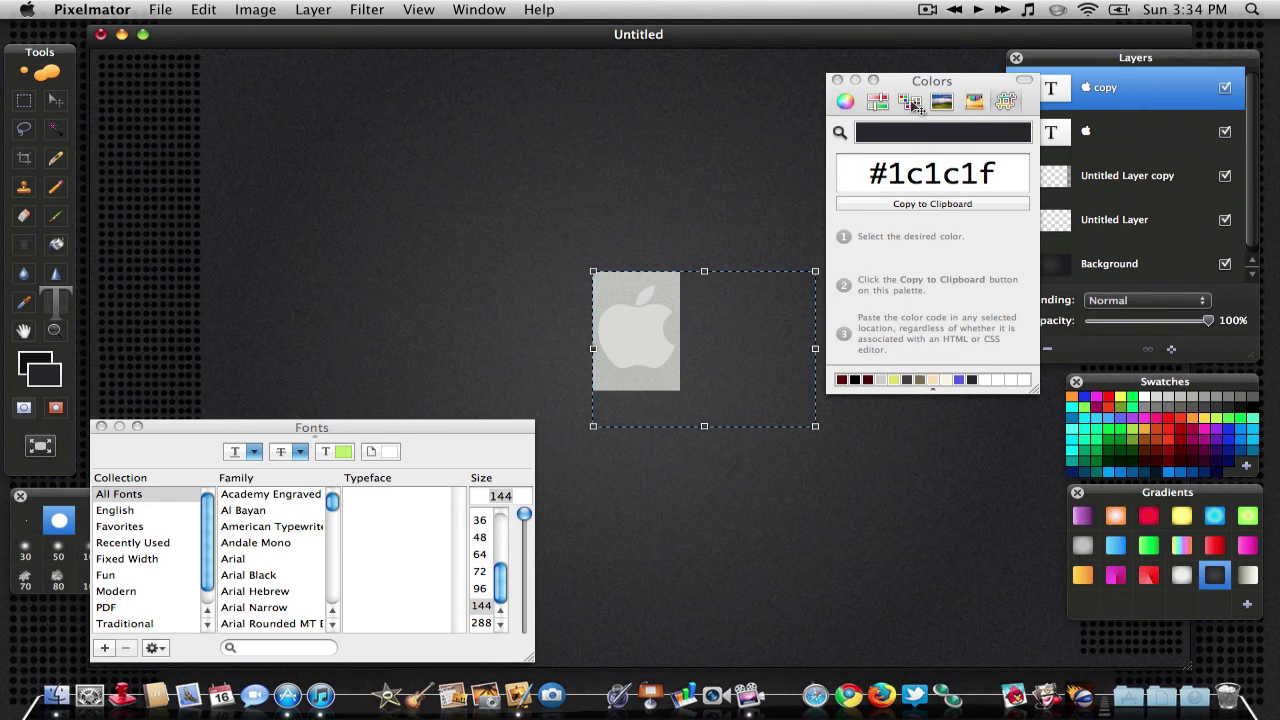
{"action": "left_click", "coordinate": [973, 103]}
{"action": "left_click", "coordinate": [990, 312]}
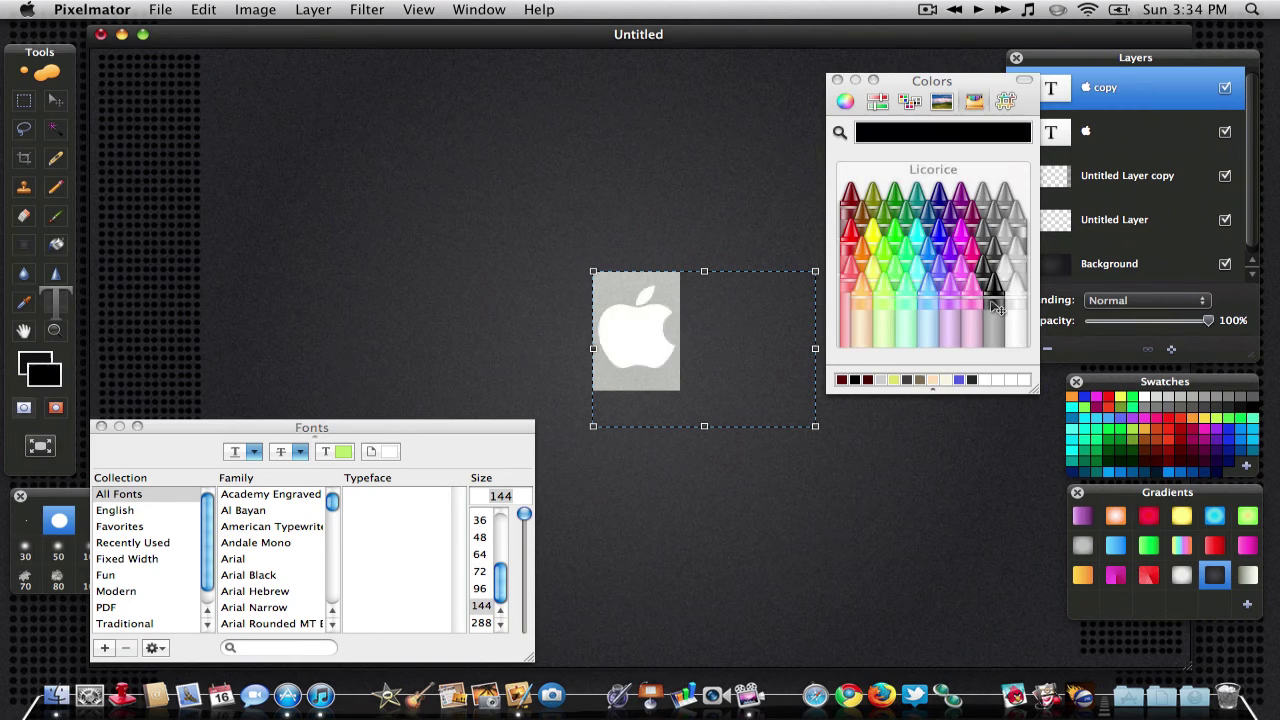
{"action": "left_click", "coordinate": [838, 81]}
- Place the black copy beneath the original layer, offset slightly right and down
{"action": "left_click_drag", "start_coordinate": [1100, 88], "coordinate": [1098, 150]}
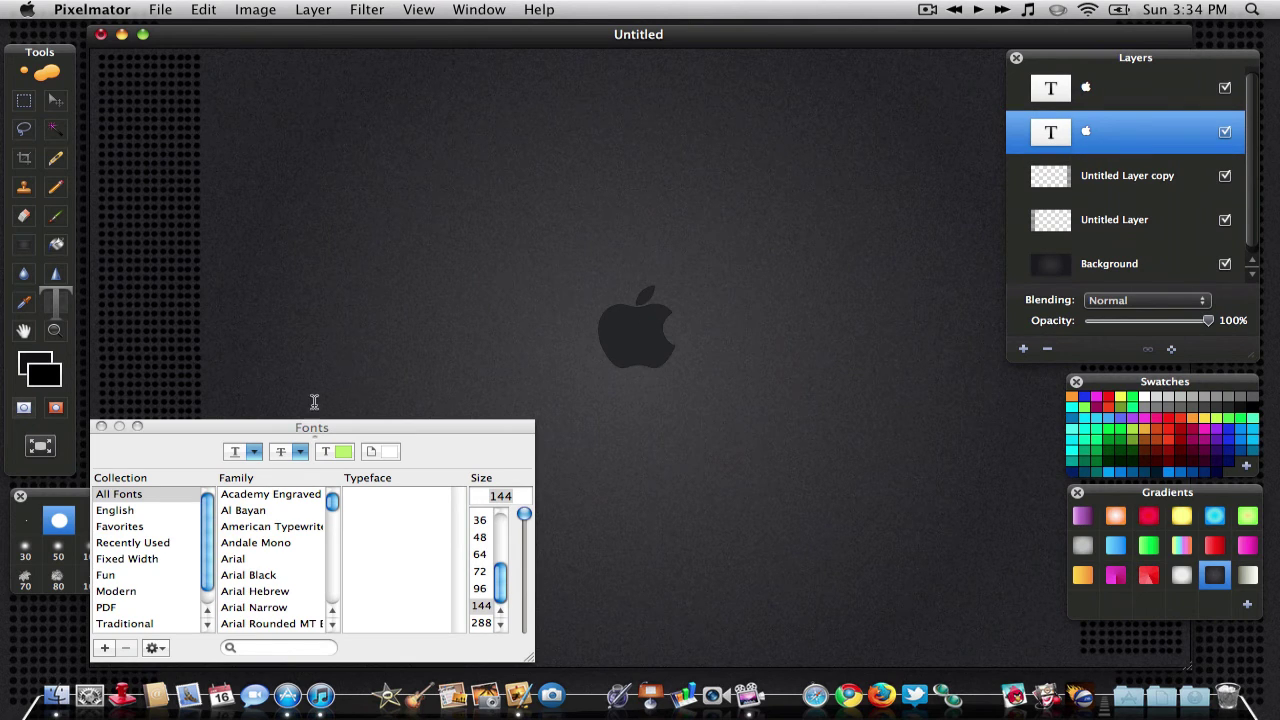
{"action": "left_click", "coordinate": [100, 427]}
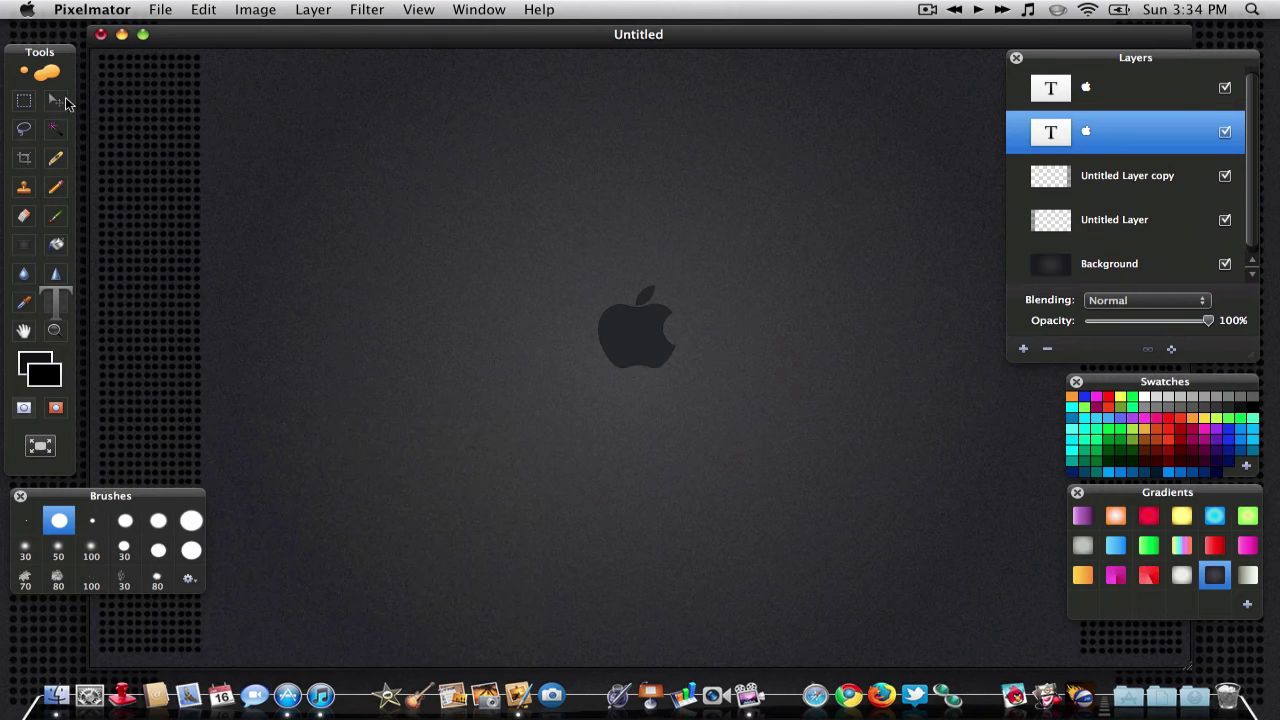
{"action": "left_click", "coordinate": [58, 101]}
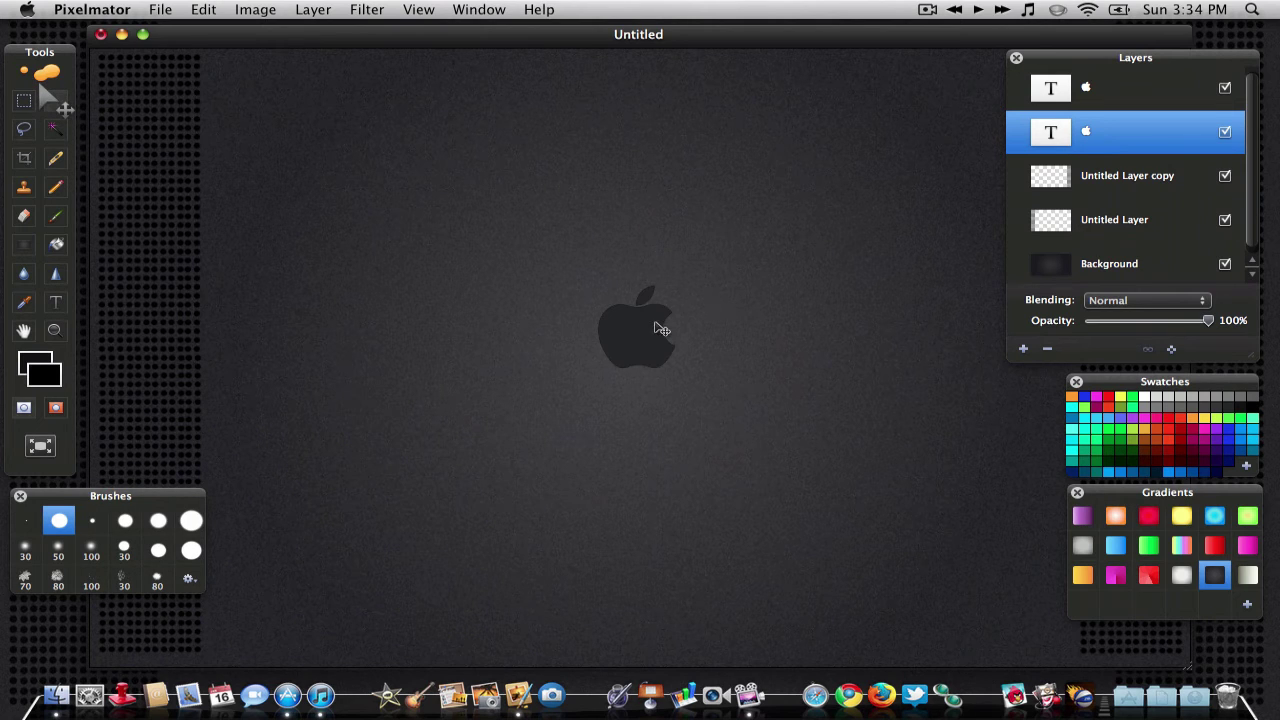
{"action": "left_click_drag", "start_coordinate": [661, 329], "coordinate": [658, 322]}
- Rasterize the top apple layer and apply Noise with amount 1
{"action": "left_click", "coordinate": [1082, 95]}
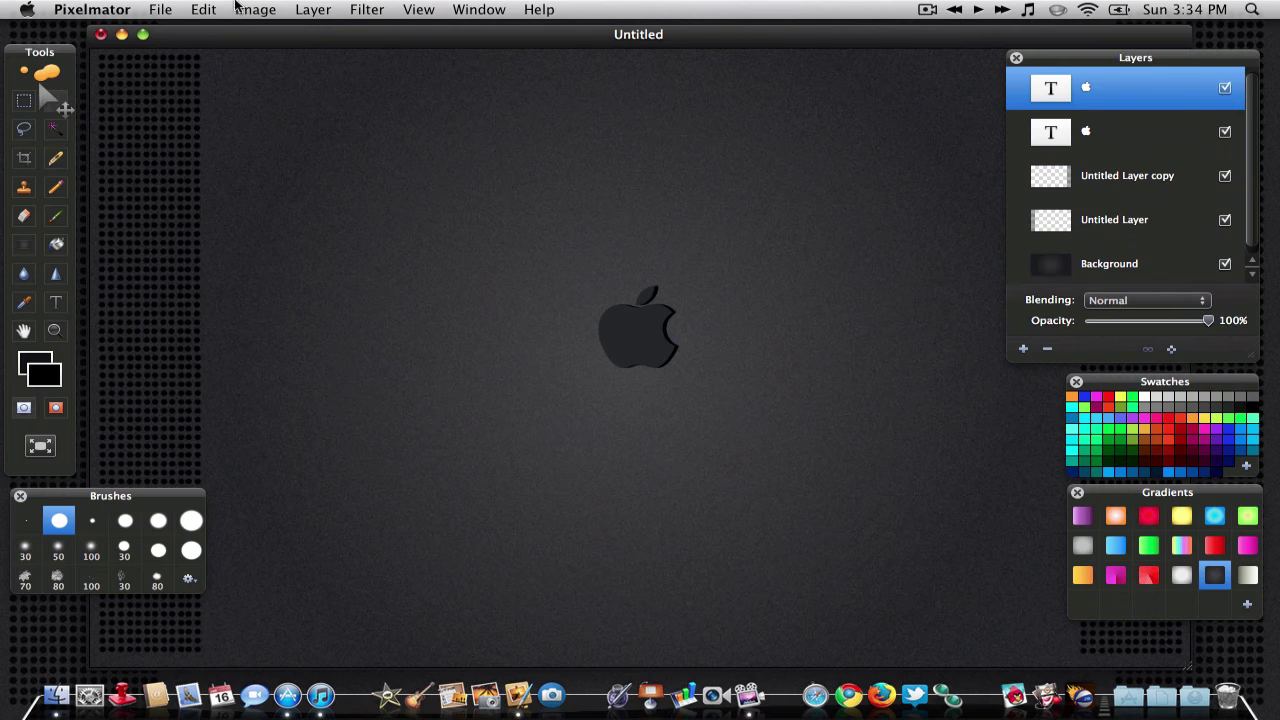
{"action": "left_click", "coordinate": [367, 10]}
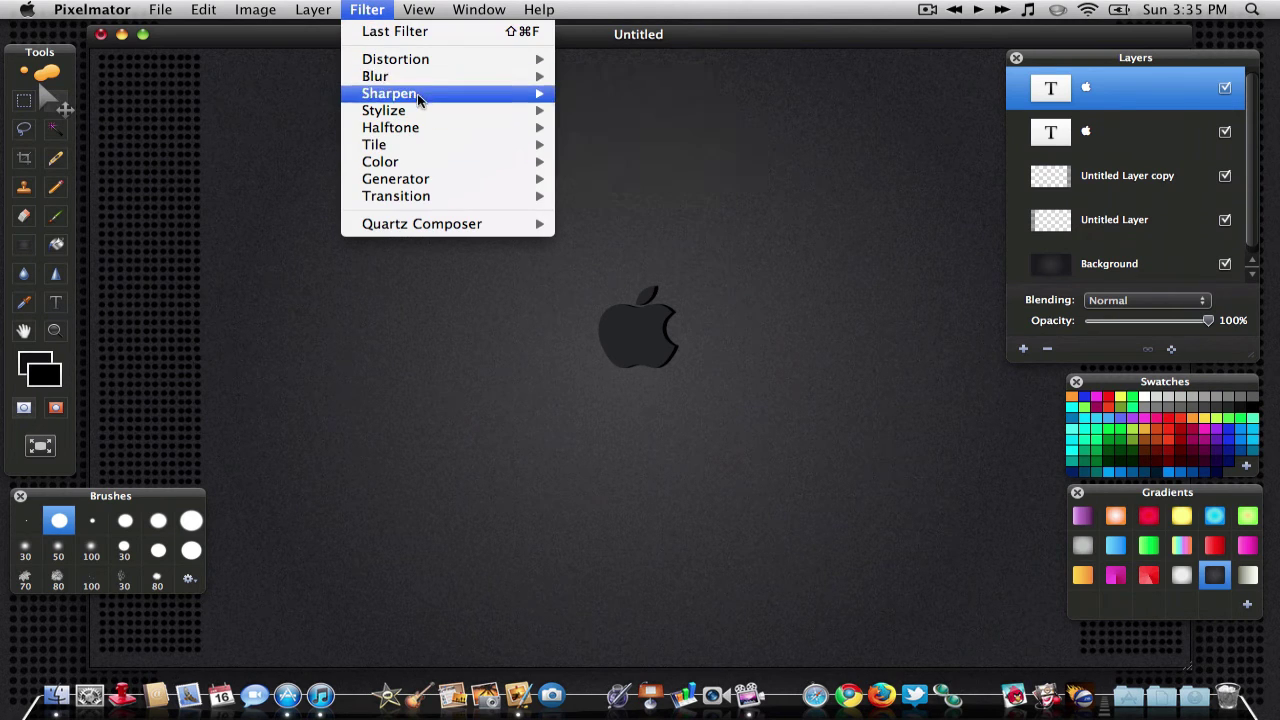
{"action": "mouse_move", "coordinate": [383, 110]}
{"action": "left_click", "coordinate": [697, 247]}
{"action": "left_click", "coordinate": [792, 276]}
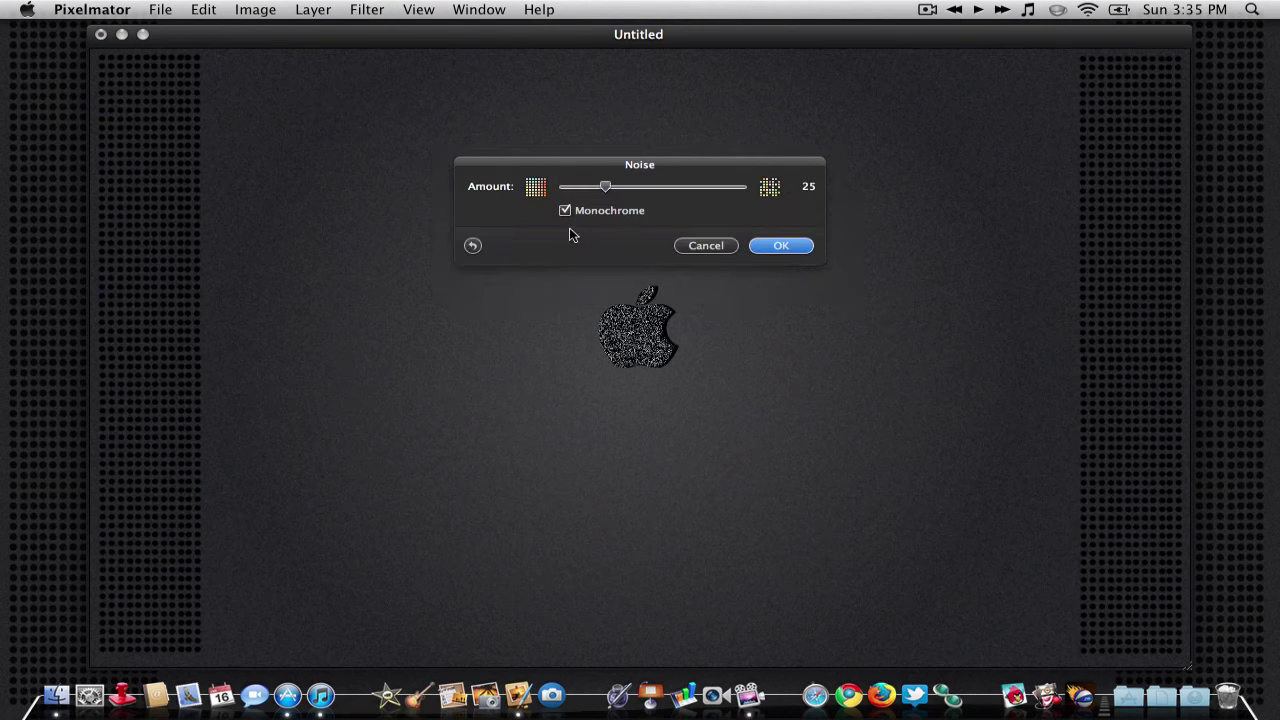
{"action": "left_click_drag", "start_coordinate": [607, 190], "coordinate": [563, 190]}
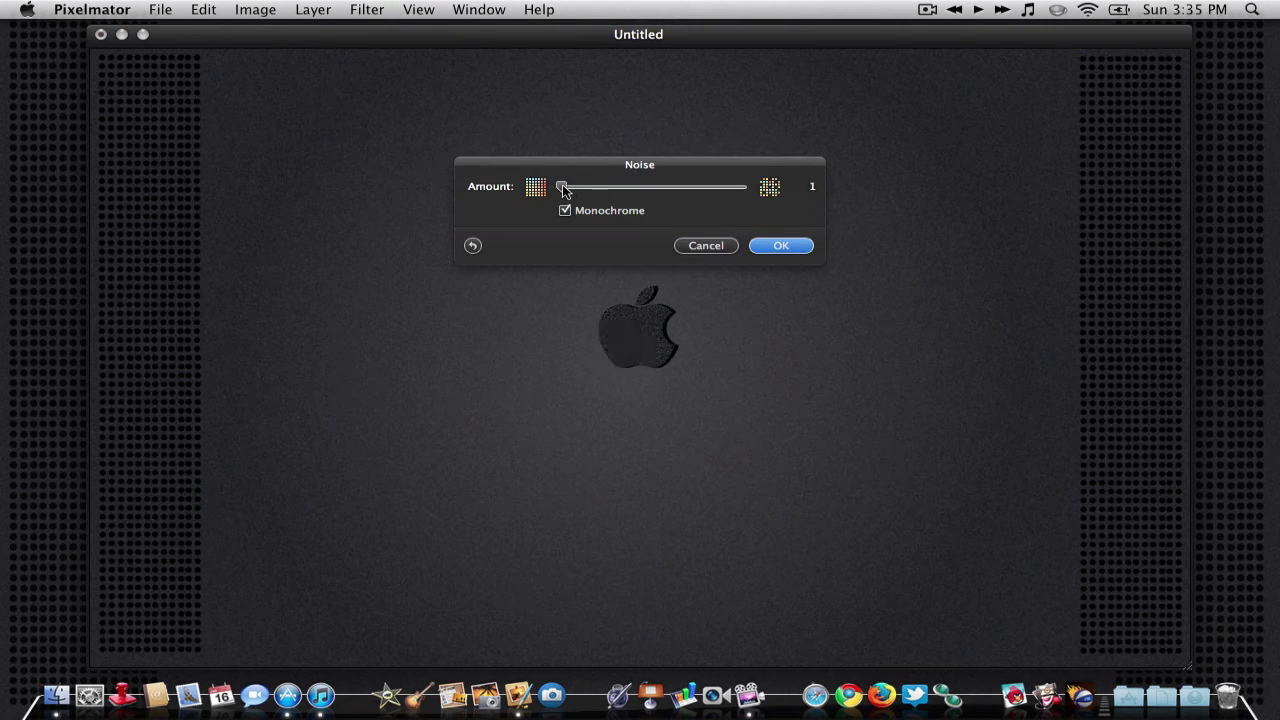
{"action": "left_click", "coordinate": [786, 249]}
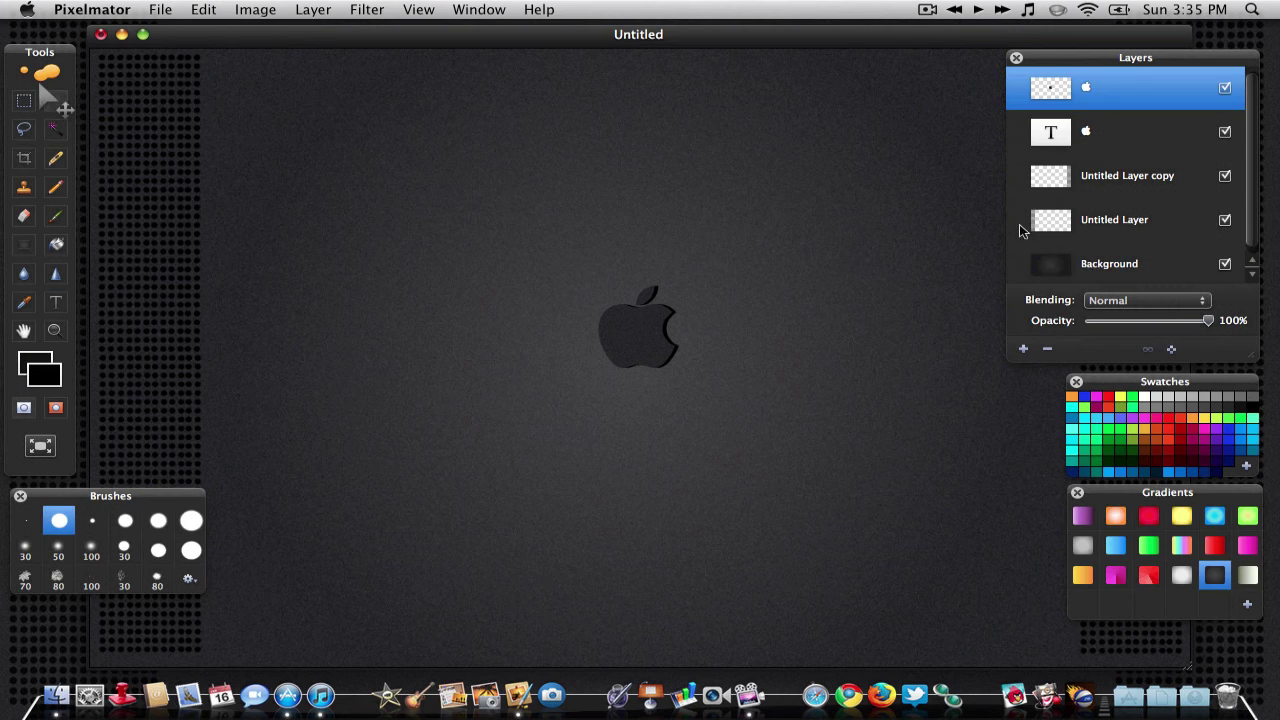
{"action": "left_click", "coordinate": [1070, 138]}
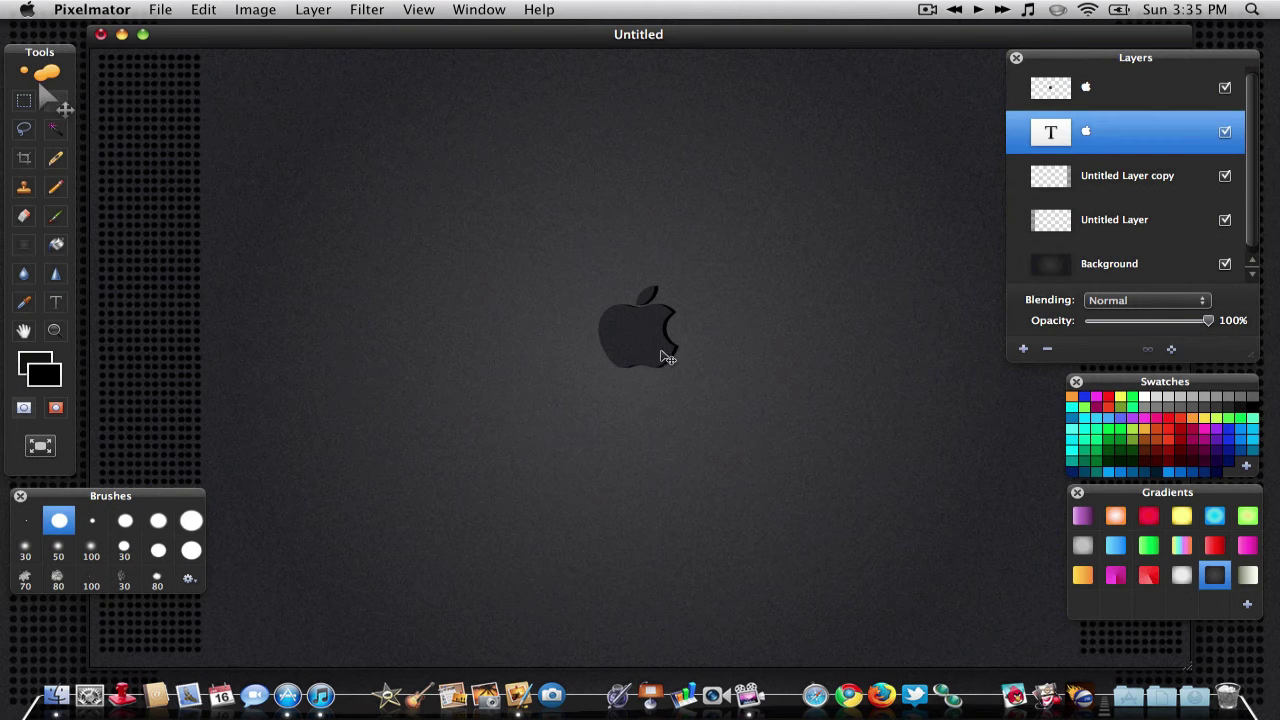
- Rasterize the lower black apple and apply a Gaussian blur with radius 20
{"action": "left_click", "coordinate": [352, 12]}
{"action": "mouse_move", "coordinate": [376, 76]}
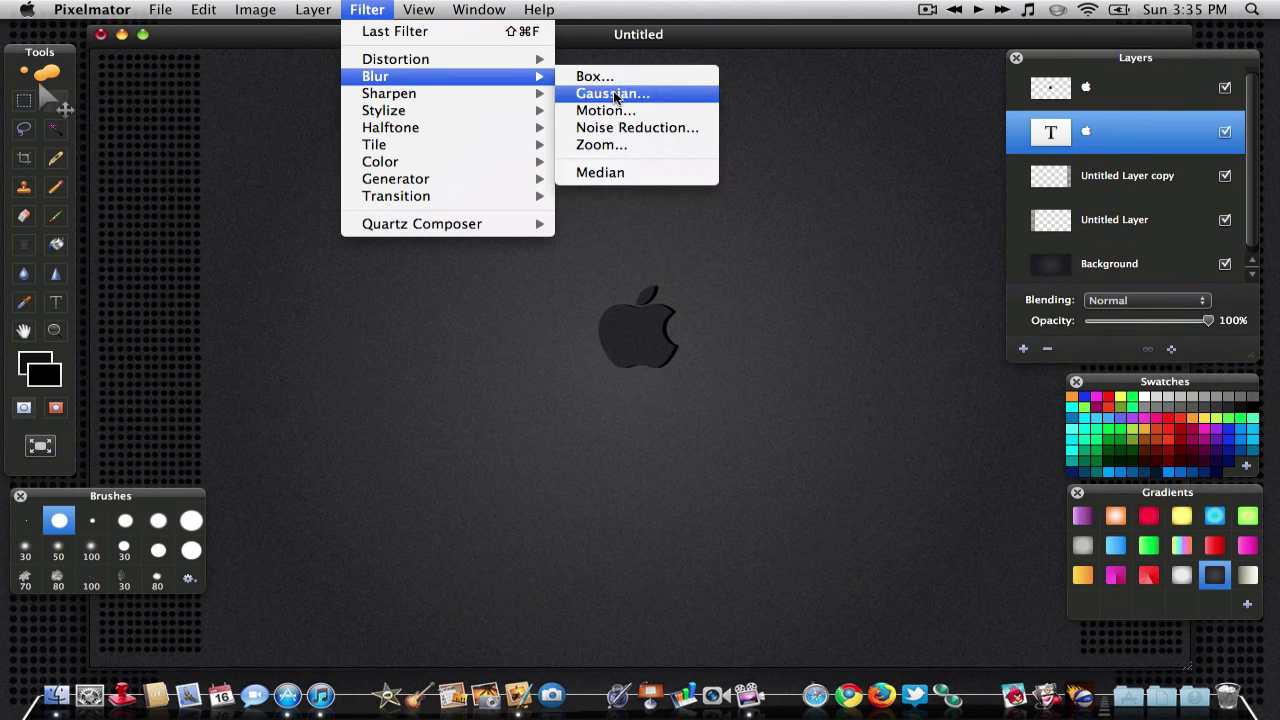
{"action": "left_click", "coordinate": [612, 94]}
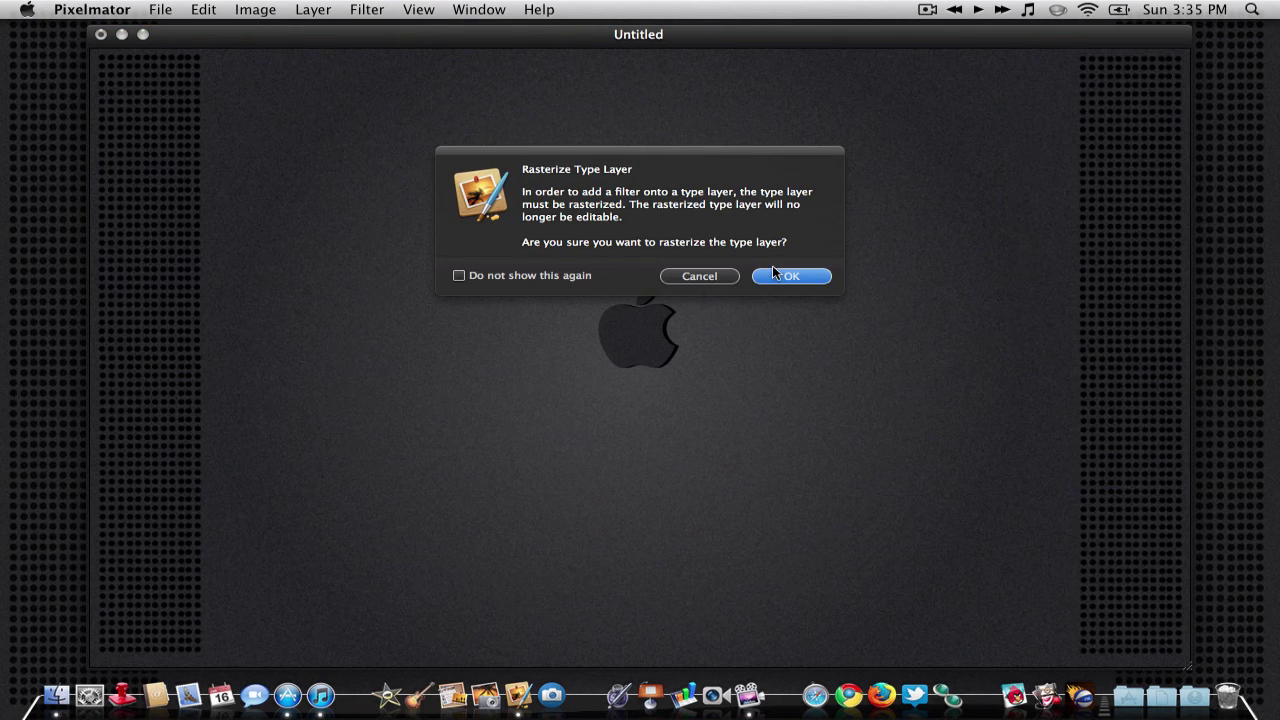
{"action": "left_click", "coordinate": [787, 280]}
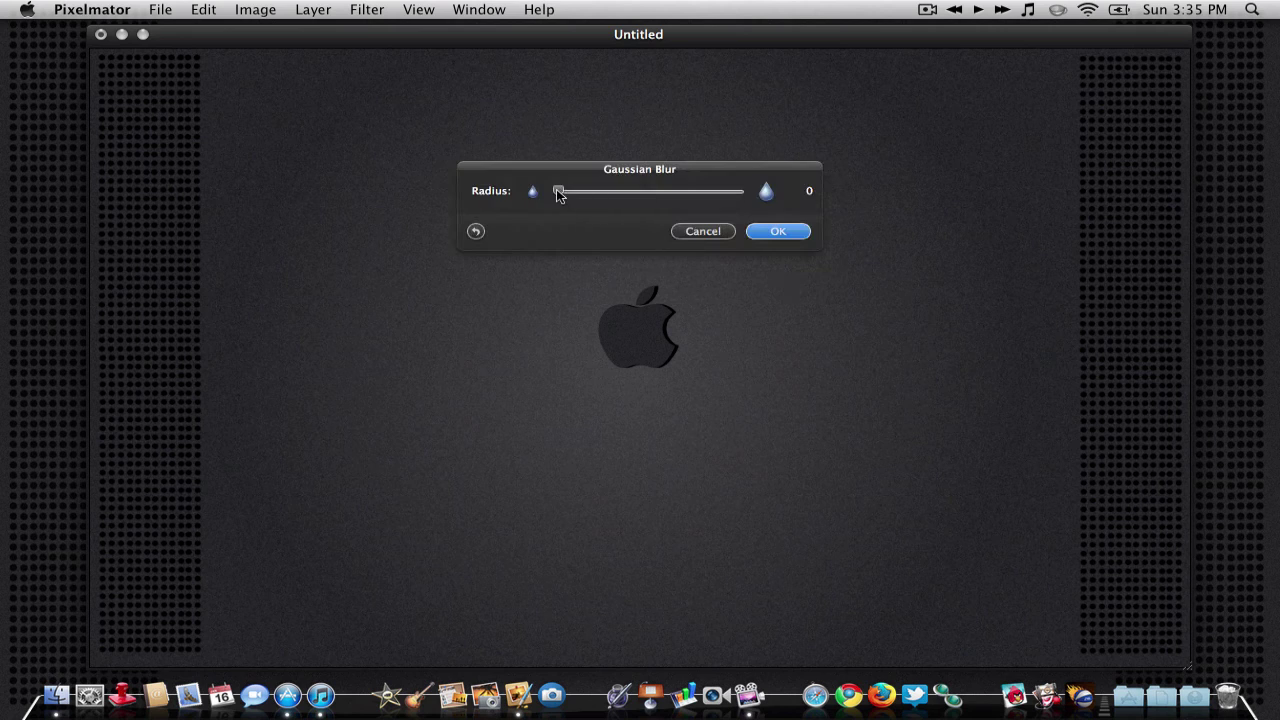
{"action": "left_click_drag", "start_coordinate": [558, 194], "coordinate": [589, 193]}
{"action": "left_click", "coordinate": [806, 236]}
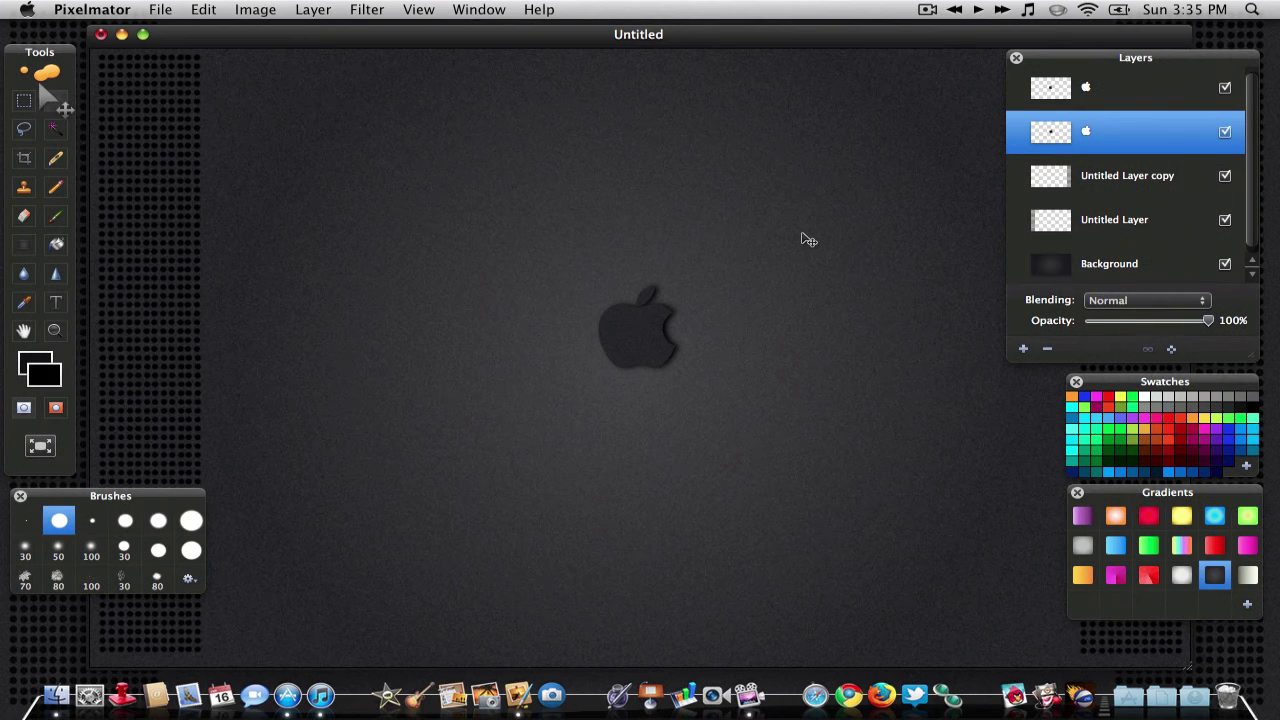
- Draw a text box left of the Apple logo and type 'Ximac'
{"action": "left_click", "coordinate": [57, 303]}
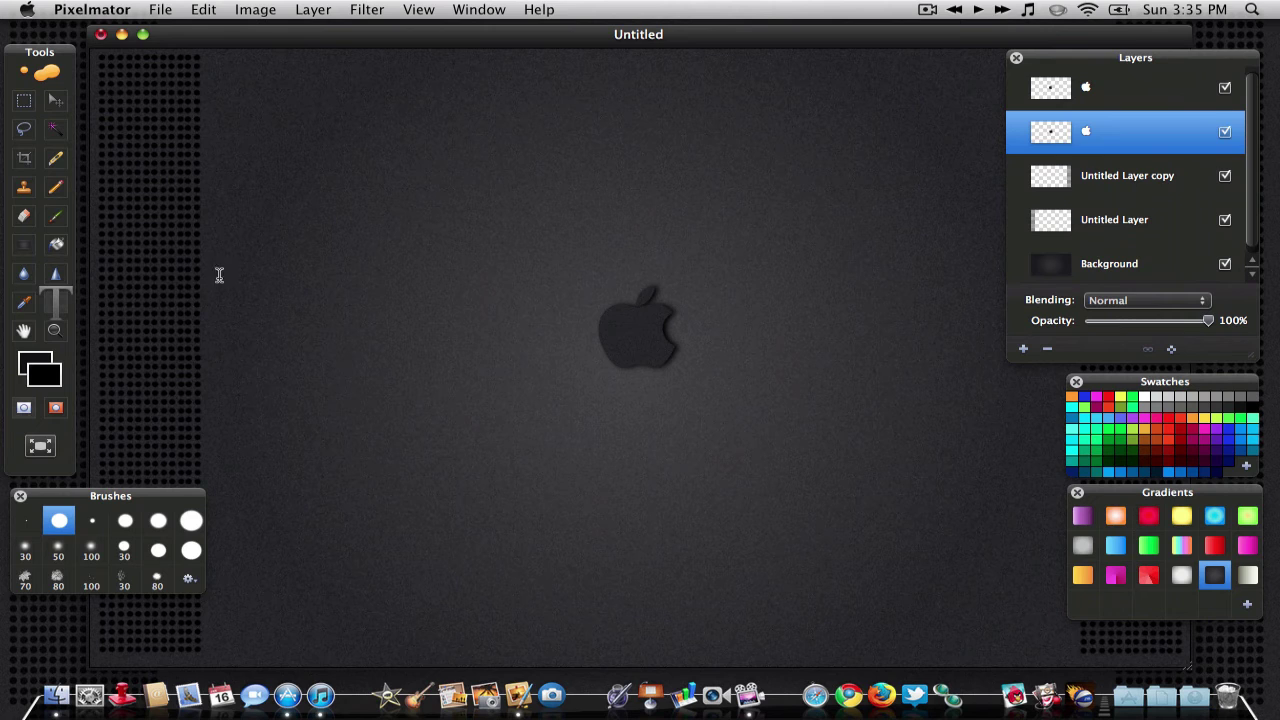
{"action": "left_click_drag", "start_coordinate": [221, 258], "coordinate": [607, 392]}
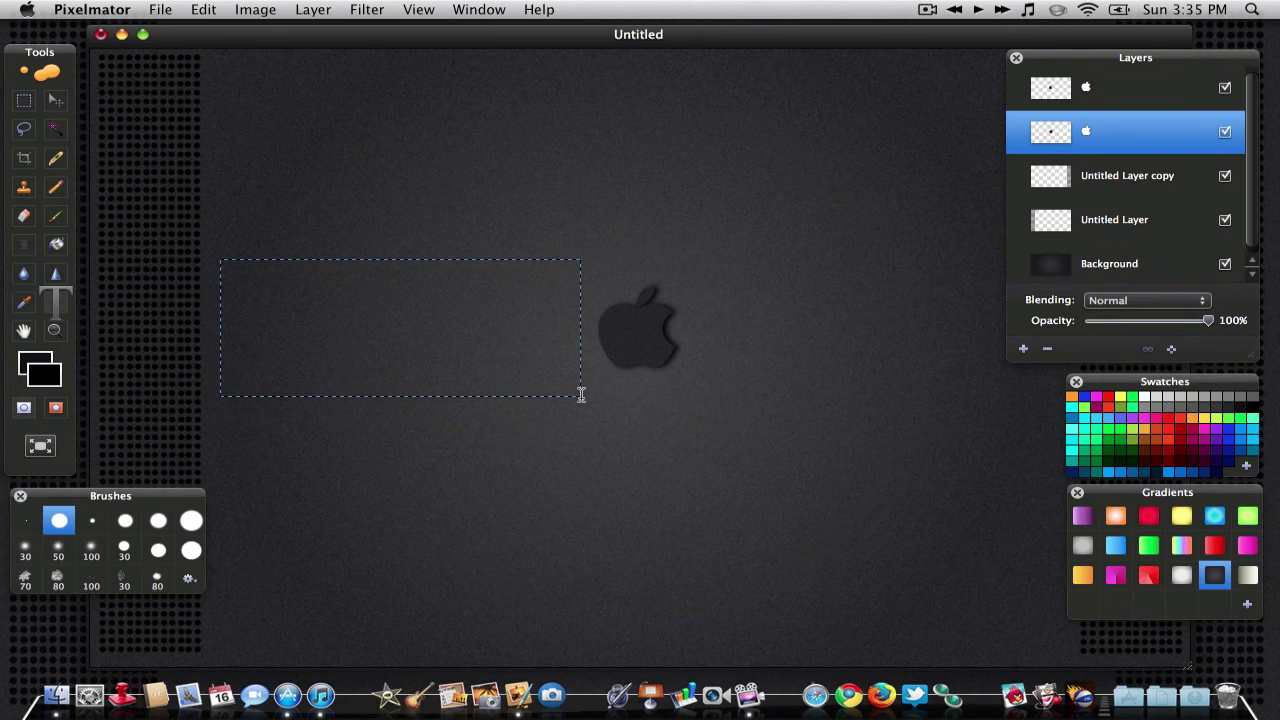
{"action": "left_click_drag", "start_coordinate": [607, 392], "coordinate": [587, 400]}
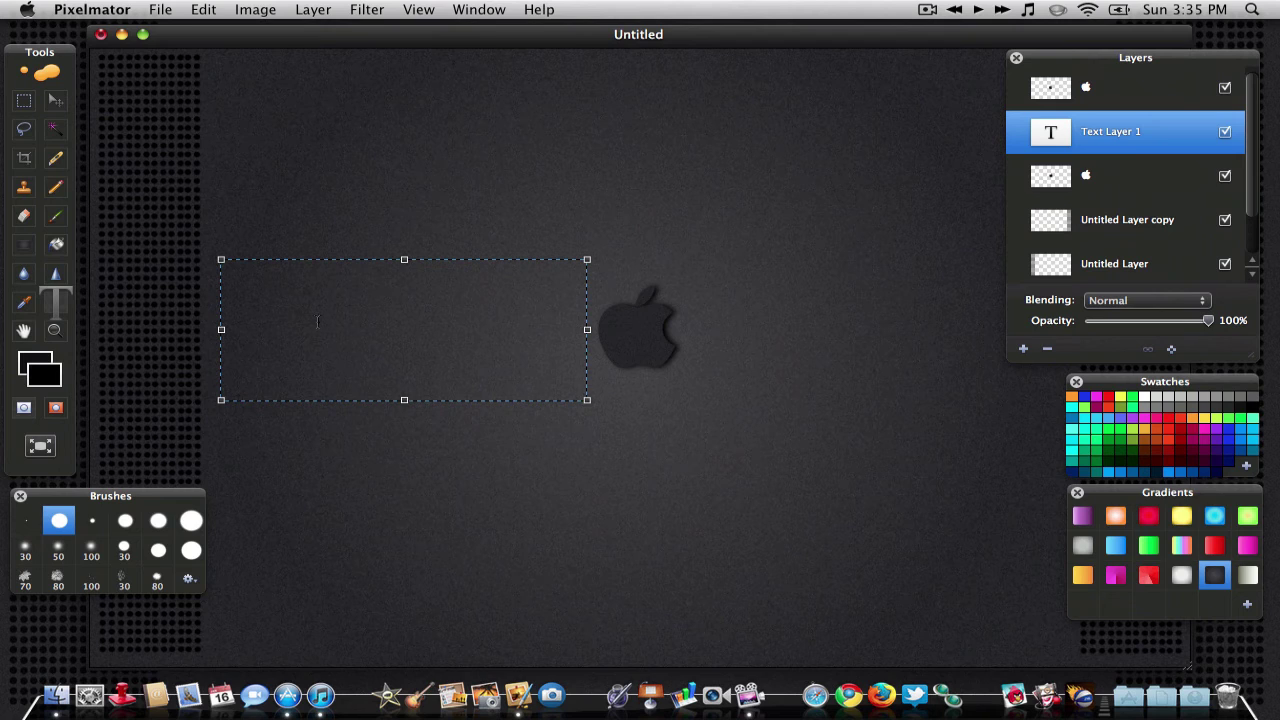
{"action": "type", "text": "asda"}
{"action": "key", "text": "BackSpace"}
{"action": "key", "text": "BackSpace"}
{"action": "key", "text": "BackSpace"}
{"action": "key", "text": "BackSpace"}
{"action": "type", "text": "Xim"}
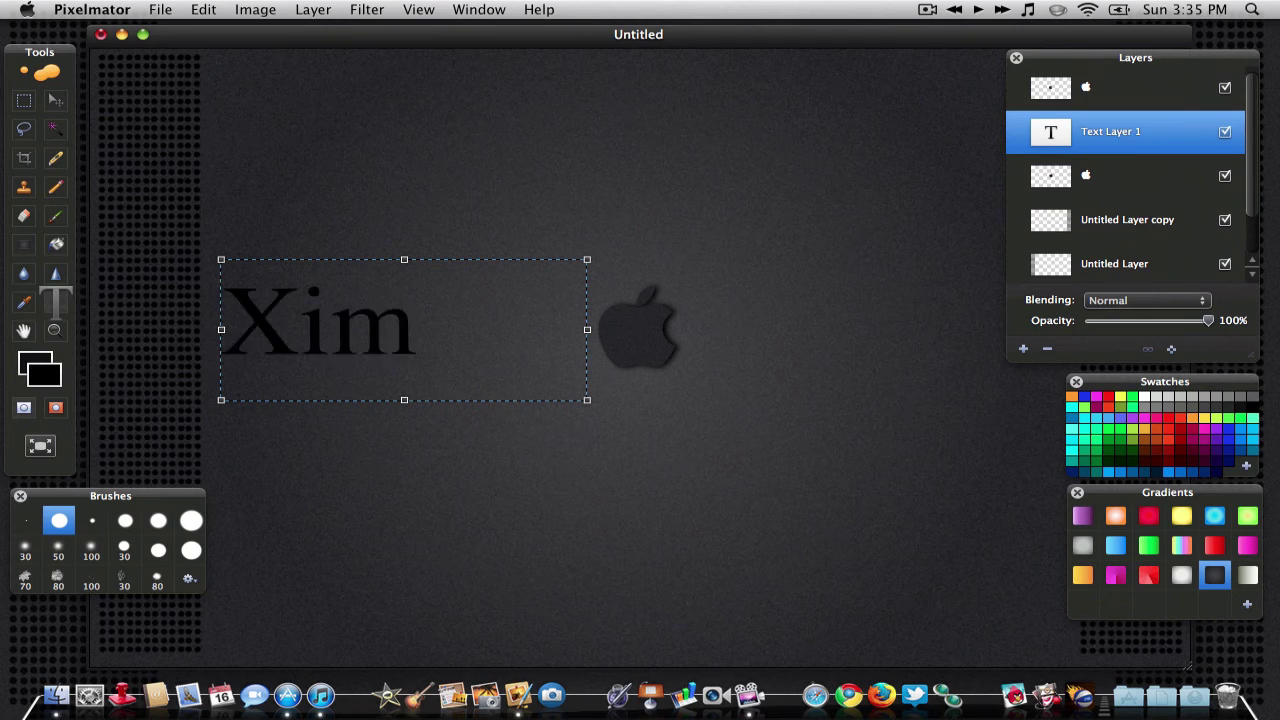
{"action": "type", "text": "ac"}
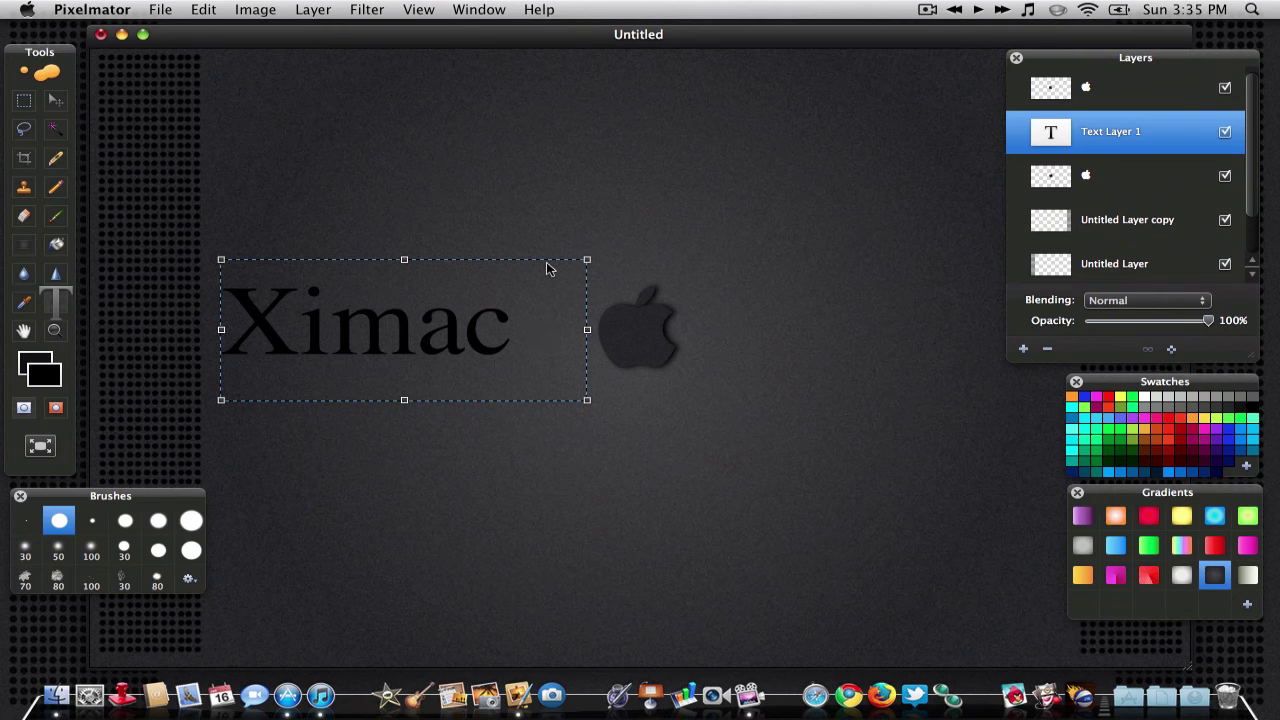
- Select the word Ximac and bring up its font settings
{"action": "double_click", "coordinate": [507, 345]}
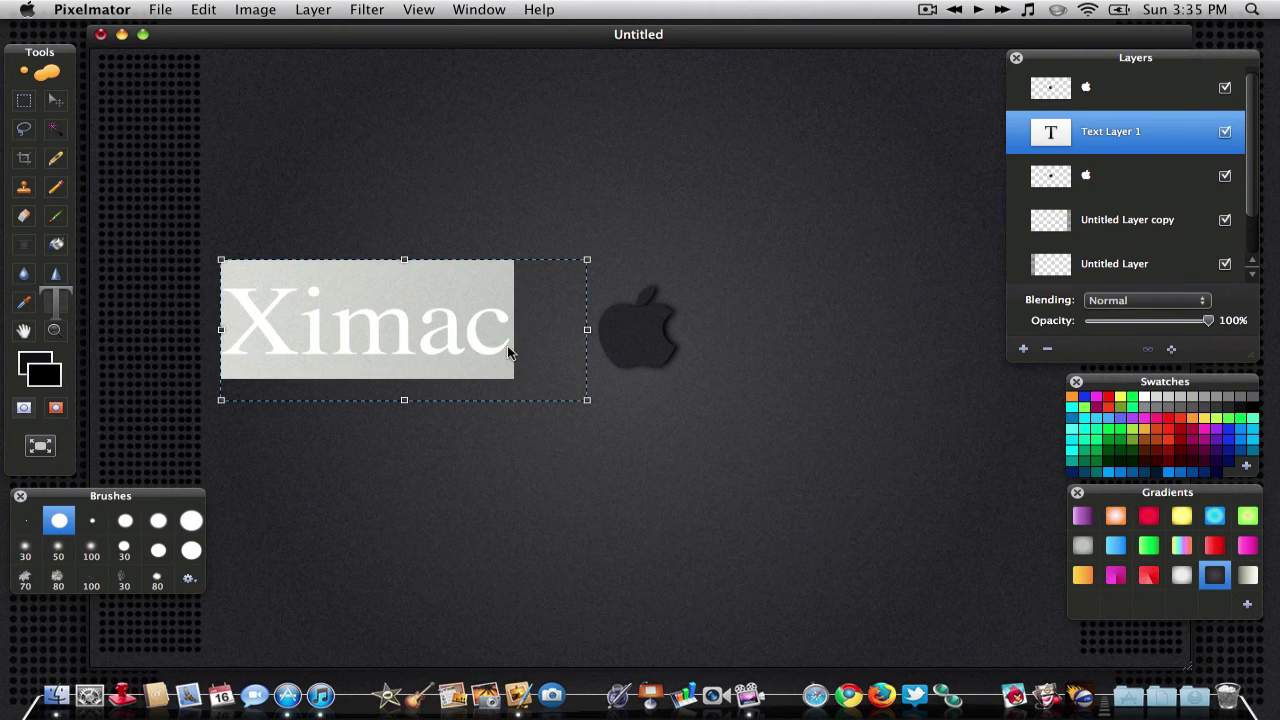
{"action": "key", "text": "super+t"}
{"action": "scroll", "coordinate": [300, 545], "scroll_direction": "down", "scroll_amount": 3}
{"action": "scroll", "coordinate": [287, 540], "scroll_direction": "down", "scroll_amount": 3}
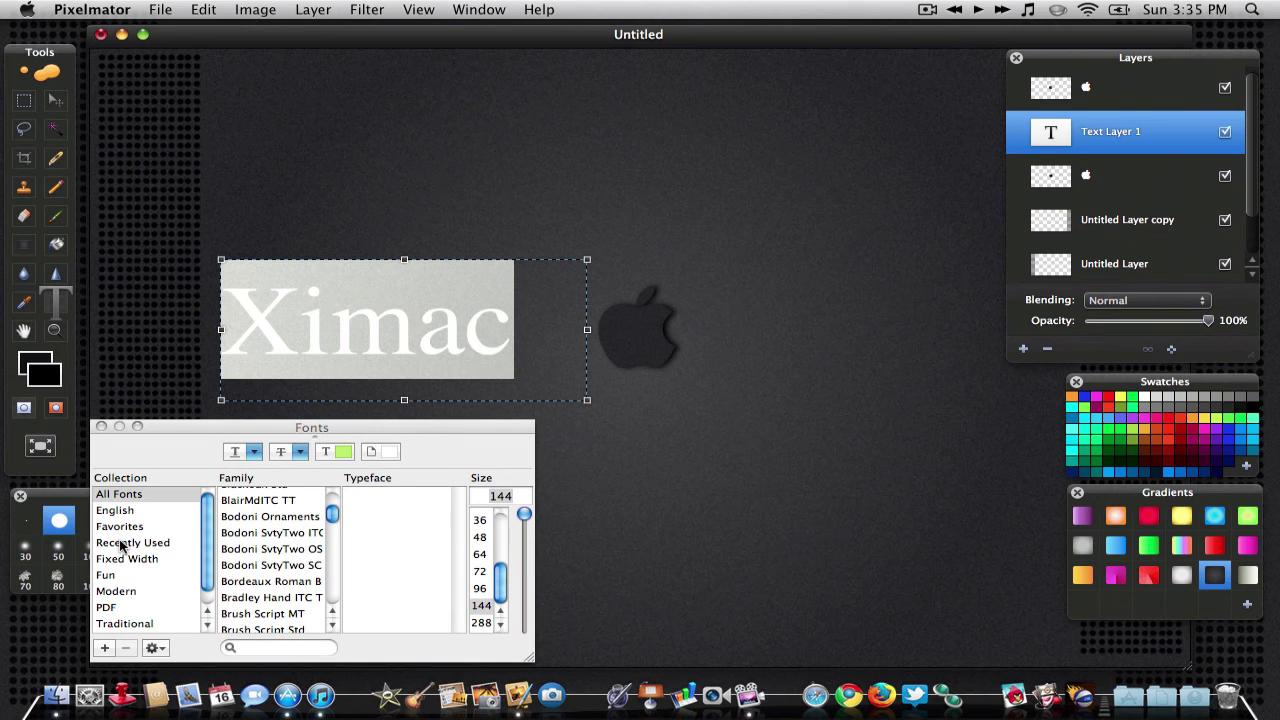
- Try recently used fonts on Ximac, ending at Lucida Grande Bold 144 pt
{"action": "left_click", "coordinate": [124, 543]}
{"action": "left_click", "coordinate": [310, 497]}
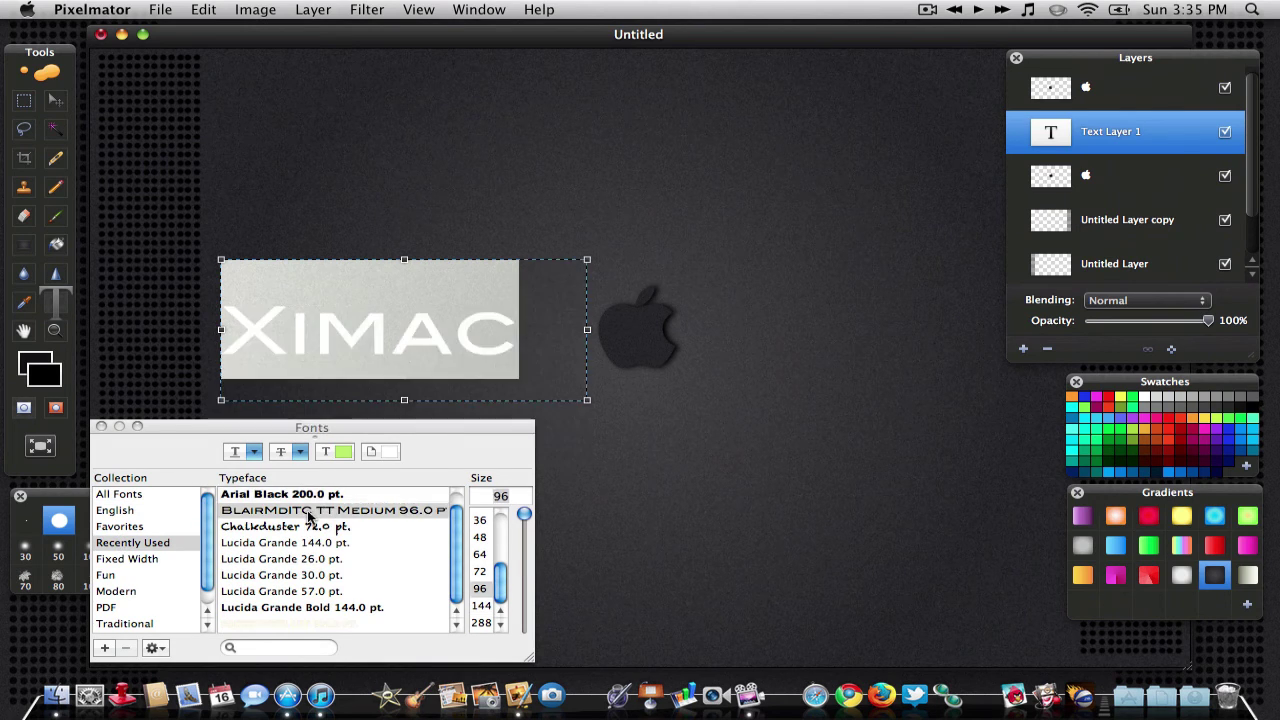
{"action": "left_click", "coordinate": [310, 527]}
{"action": "left_click", "coordinate": [308, 558]}
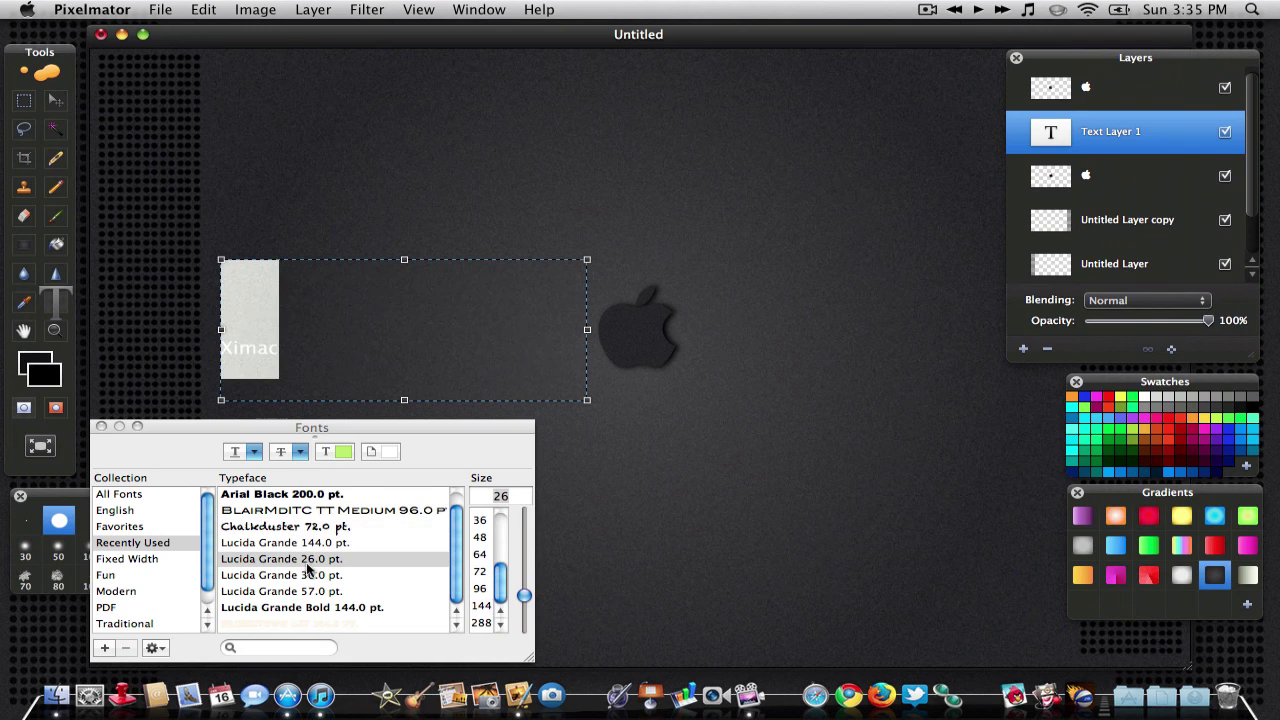
{"action": "left_click", "coordinate": [313, 607]}
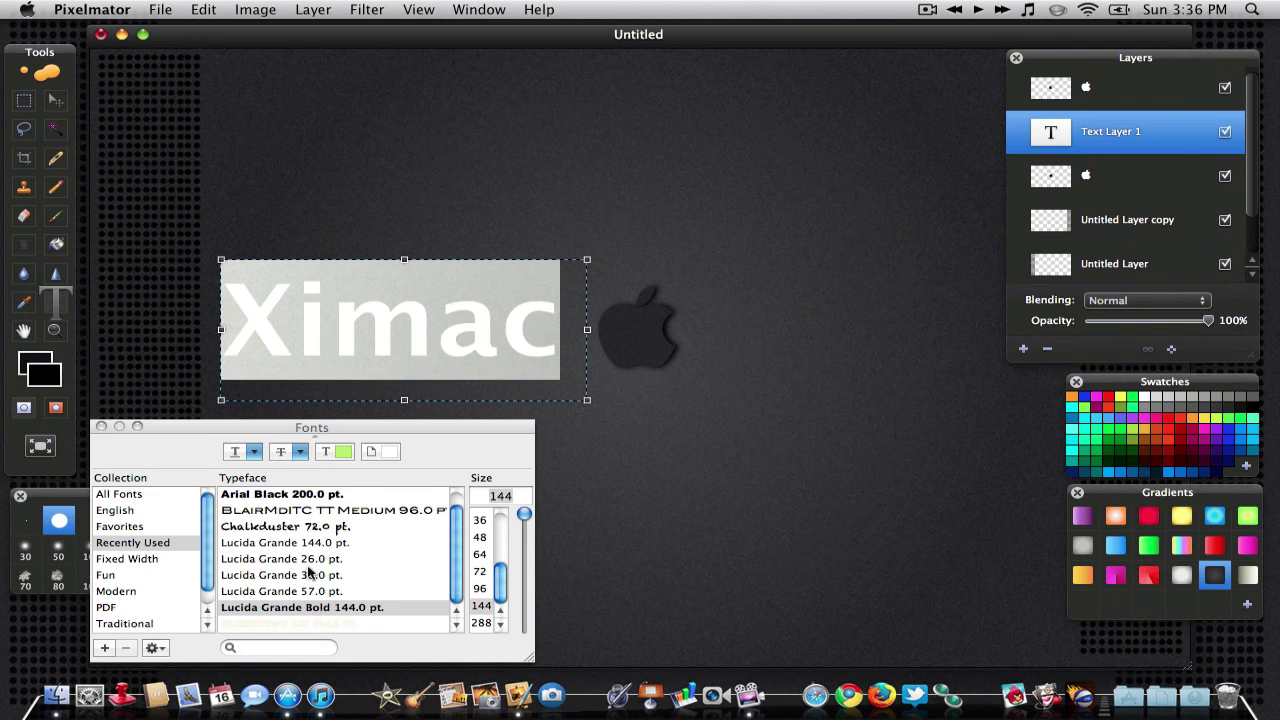
- Browse the font families to restyle Ximac in Princetown LET
{"action": "left_click", "coordinate": [150, 496]}
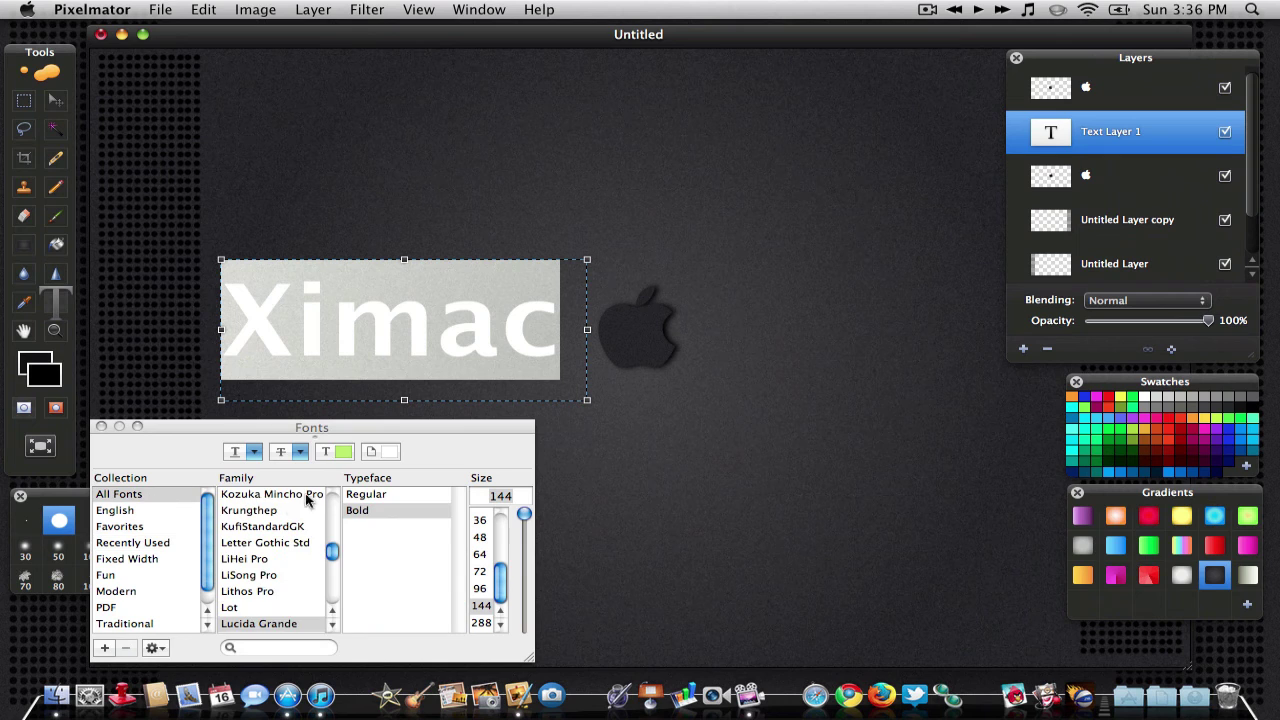
{"action": "scroll", "coordinate": [245, 600], "scroll_direction": "down", "scroll_amount": 3}
{"action": "scroll", "coordinate": [245, 605], "scroll_direction": "down", "scroll_amount": 3}
{"action": "key", "text": "Down"}
{"action": "key", "text": "Down"}
{"action": "key", "text": "Down"}
{"action": "key", "text": "Down"}
{"action": "key", "text": "Down"}
{"action": "key", "text": "Down"}
{"action": "key", "text": "Down"}
{"action": "key", "text": "Down"}
{"action": "key", "text": "Down"}
{"action": "key", "text": "Down"}
{"action": "key", "text": "Down"}
{"action": "key", "text": "Down"}
{"action": "key", "text": "Down"}
{"action": "key", "text": "Down"}
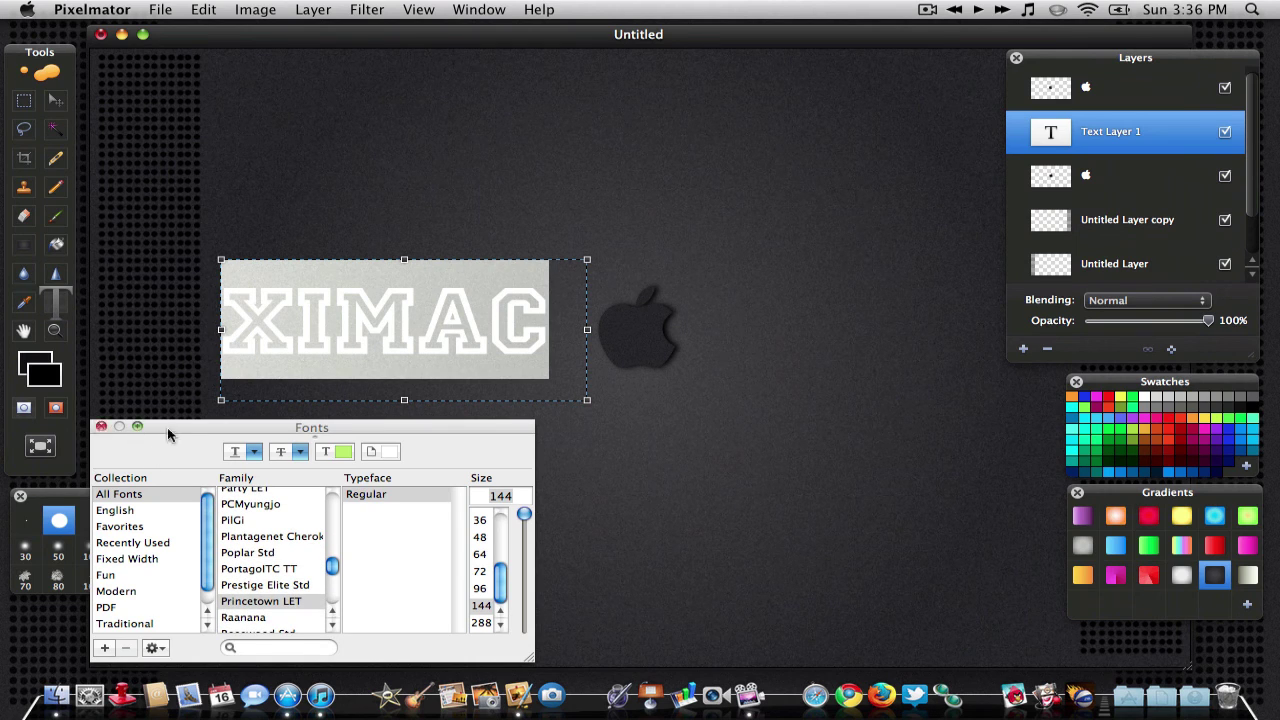
- Widen the text box well past the Apple logo and put the cursor before XIMAC
{"action": "left_click_drag", "start_coordinate": [588, 331], "coordinate": [1105, 340]}
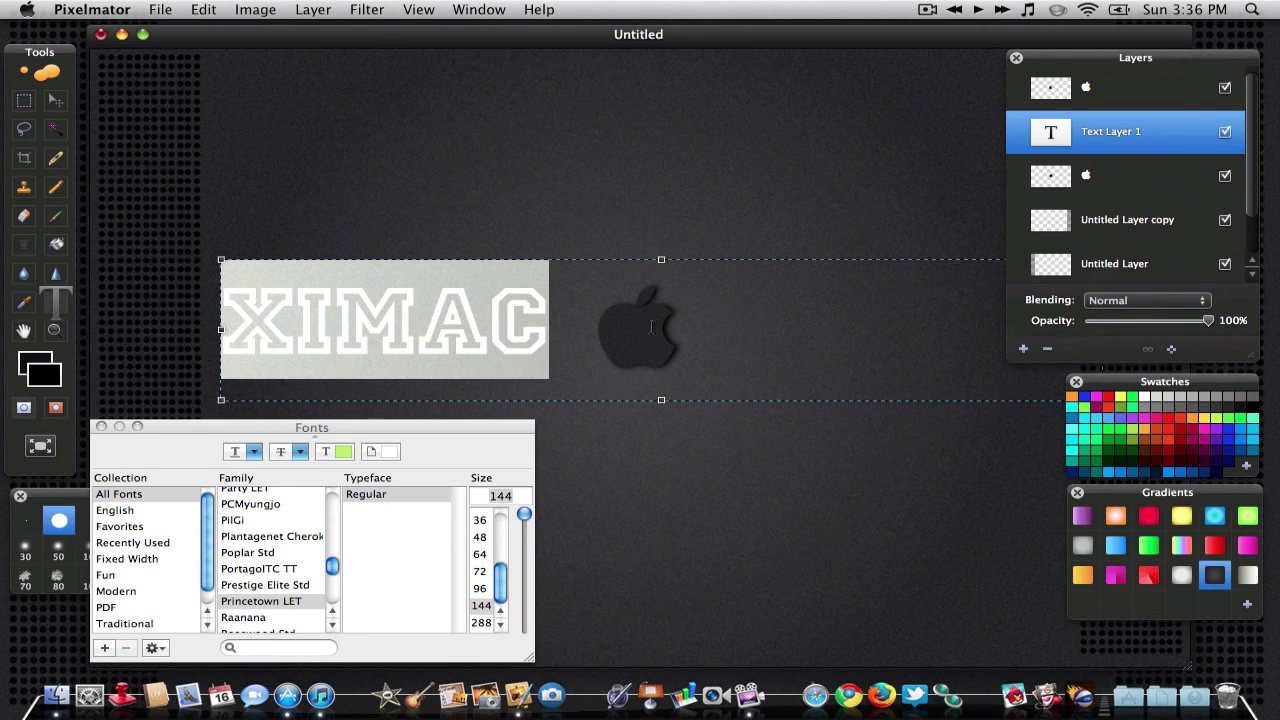
{"action": "left_click", "coordinate": [553, 331]}
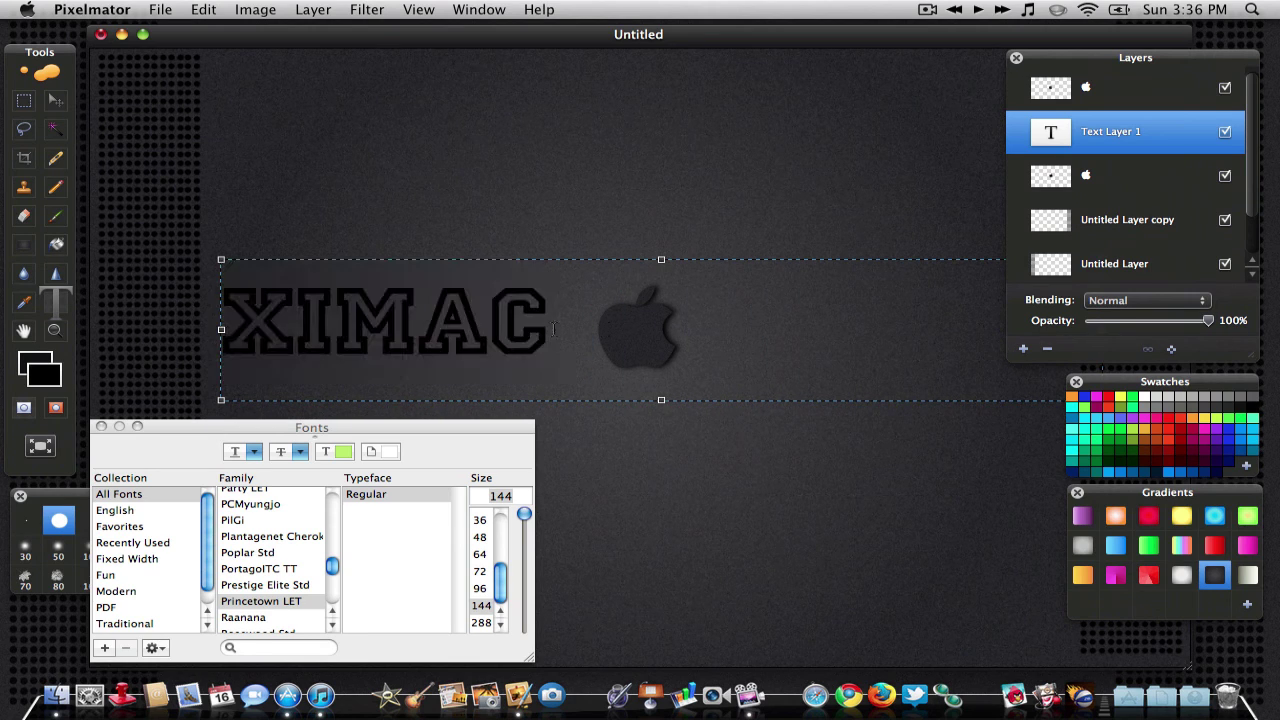
{"action": "left_click", "coordinate": [225, 330]}
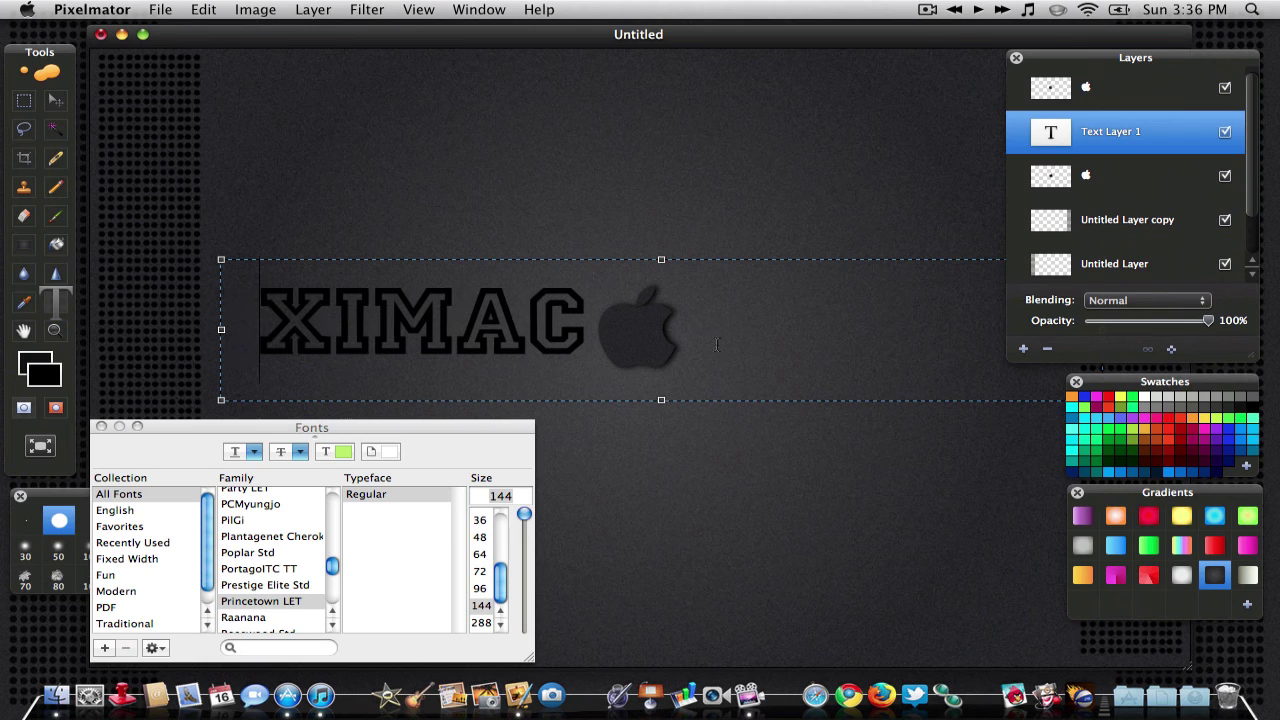
- Place the cursor right of the Apple logo and remove the stray 'Ma'
{"action": "left_click", "coordinate": [602, 328]}
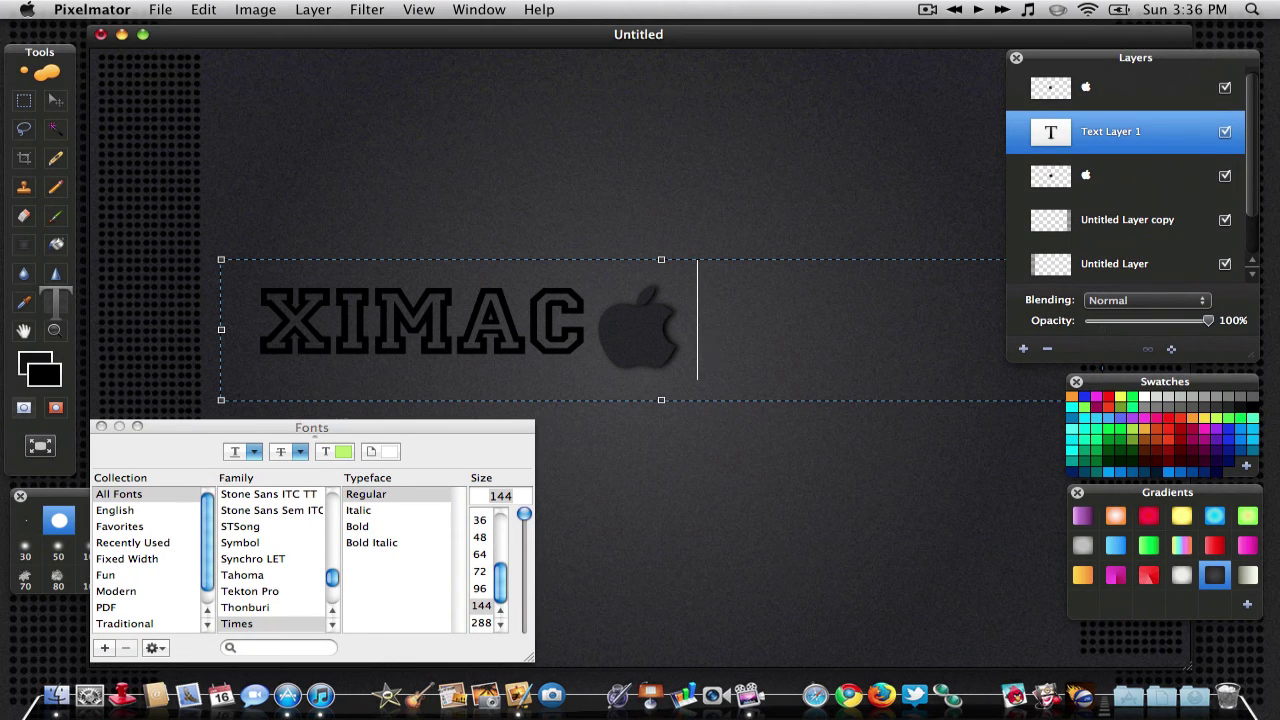
{"action": "type", "text": "Ma"}
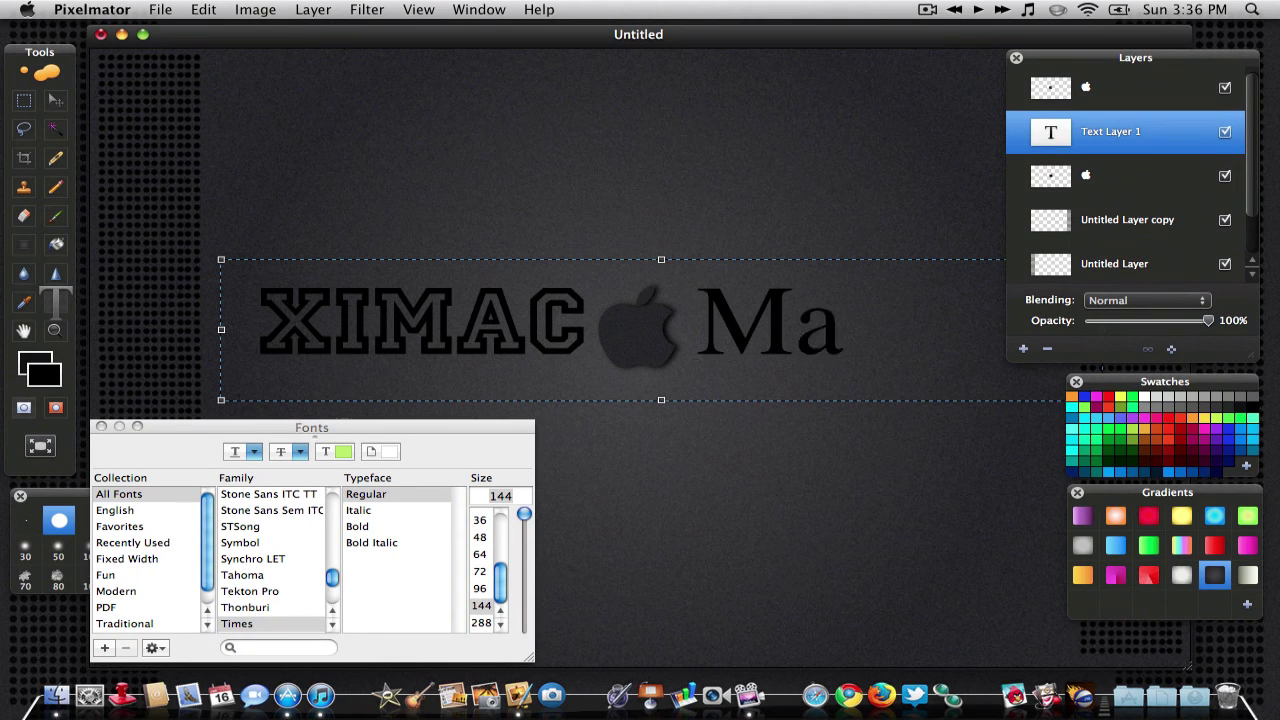
{"action": "key", "text": "BackSpace"}
{"action": "key", "text": "BackSpace"}
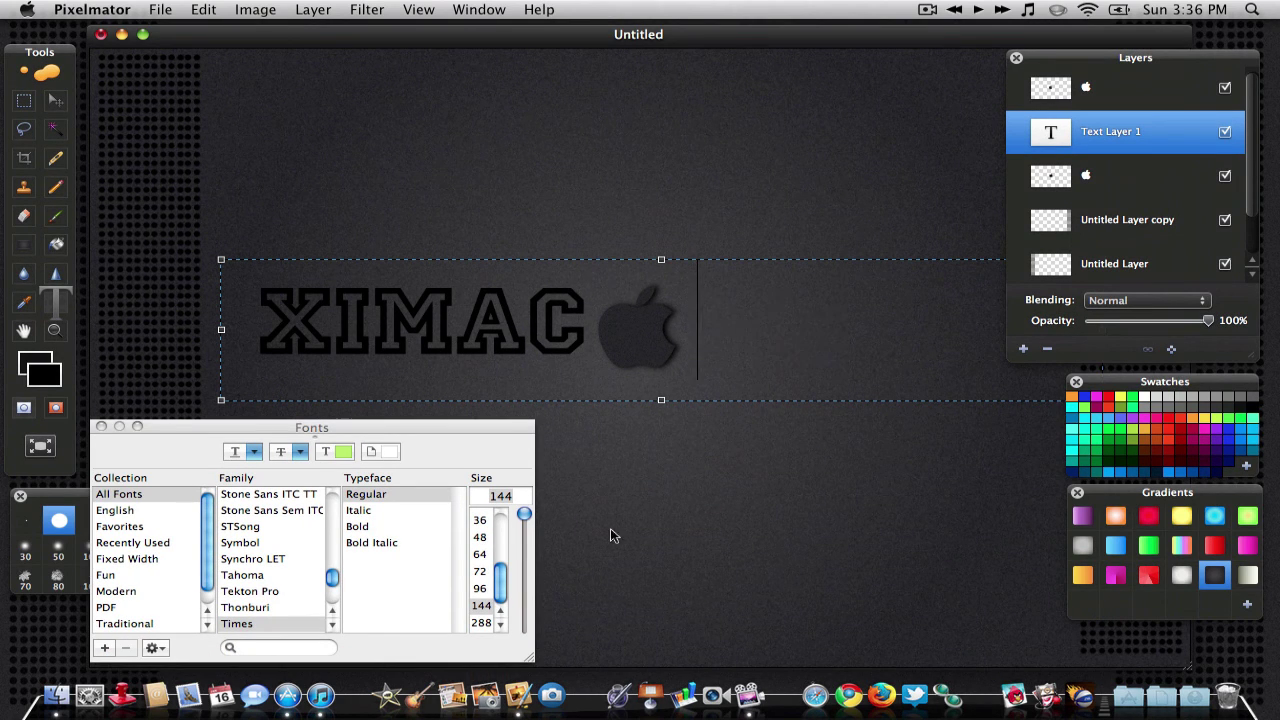
{"action": "scroll", "coordinate": [285, 518], "scroll_direction": "down", "scroll_amount": 1}
{"action": "scroll", "coordinate": [285, 518], "scroll_direction": "down", "scroll_amount": 5}
{"action": "scroll", "coordinate": [275, 540], "scroll_direction": "up", "scroll_amount": 6}
{"action": "scroll", "coordinate": [275, 540], "scroll_direction": "up", "scroll_amount": 1}
{"action": "scroll", "coordinate": [275, 540], "scroll_direction": "up", "scroll_amount": 4}
{"action": "scroll", "coordinate": [275, 540], "scroll_direction": "up", "scroll_amount": 2}
{"action": "scroll", "coordinate": [275, 540], "scroll_direction": "up", "scroll_amount": 1}
{"action": "scroll", "coordinate": [275, 540], "scroll_direction": "up", "scroll_amount": 3}
- Type 'MANIX' at the end of the text in Princetown LET
{"action": "left_click", "coordinate": [436, 346]}
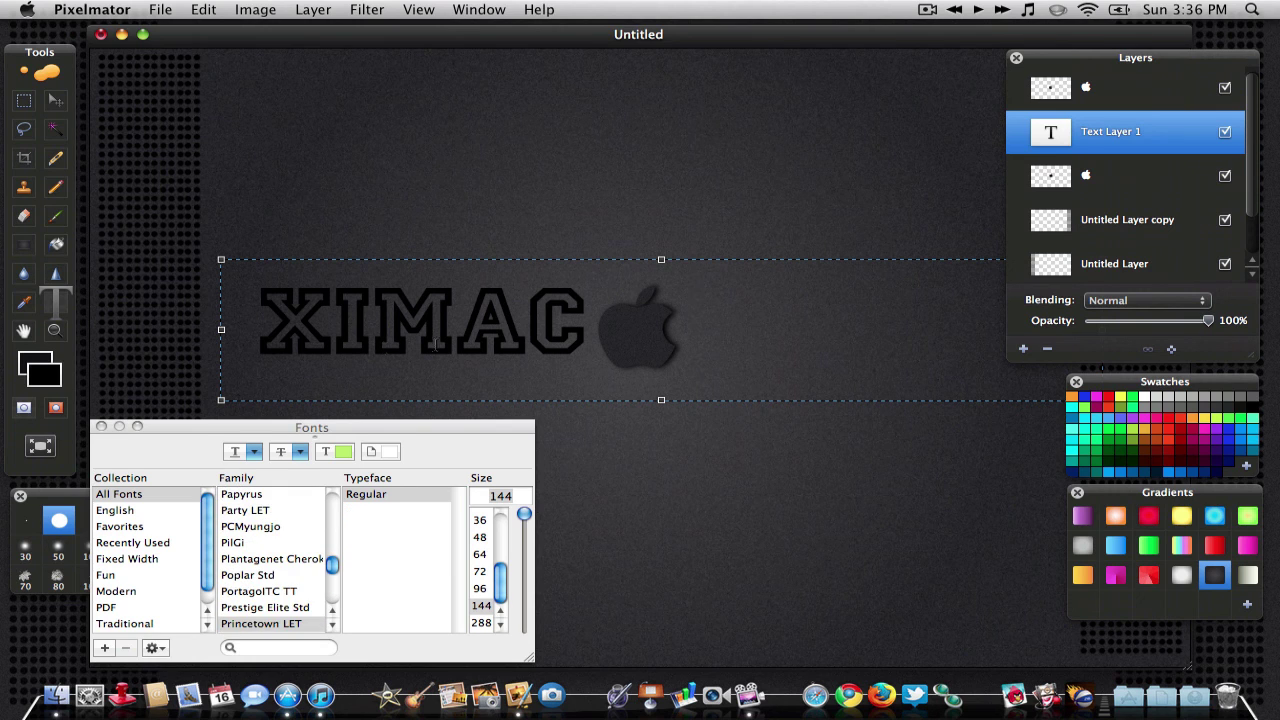
{"action": "left_click", "coordinate": [705, 350]}
{"action": "scroll", "coordinate": [263, 571], "scroll_direction": "up", "scroll_amount": 5}
{"action": "scroll", "coordinate": [250, 568], "scroll_direction": "up", "scroll_amount": 2}
{"action": "left_click", "coordinate": [248, 562]}
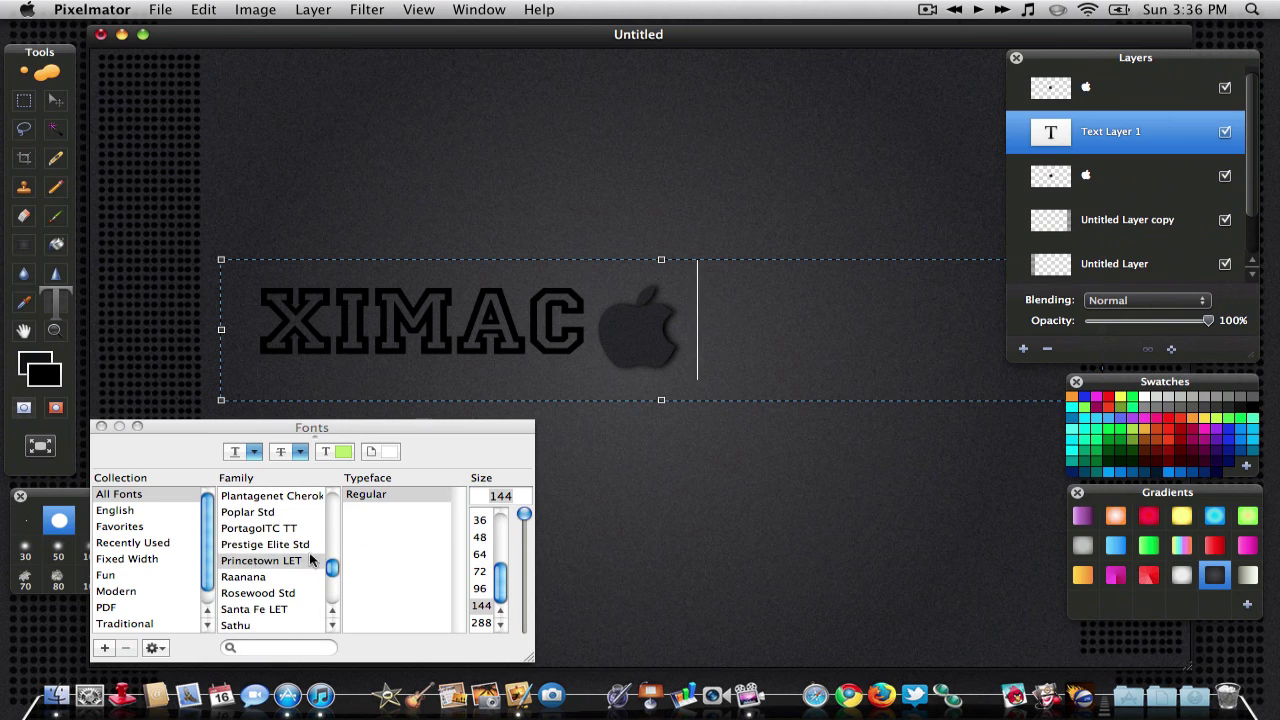
{"action": "type", "text": "MAN"}
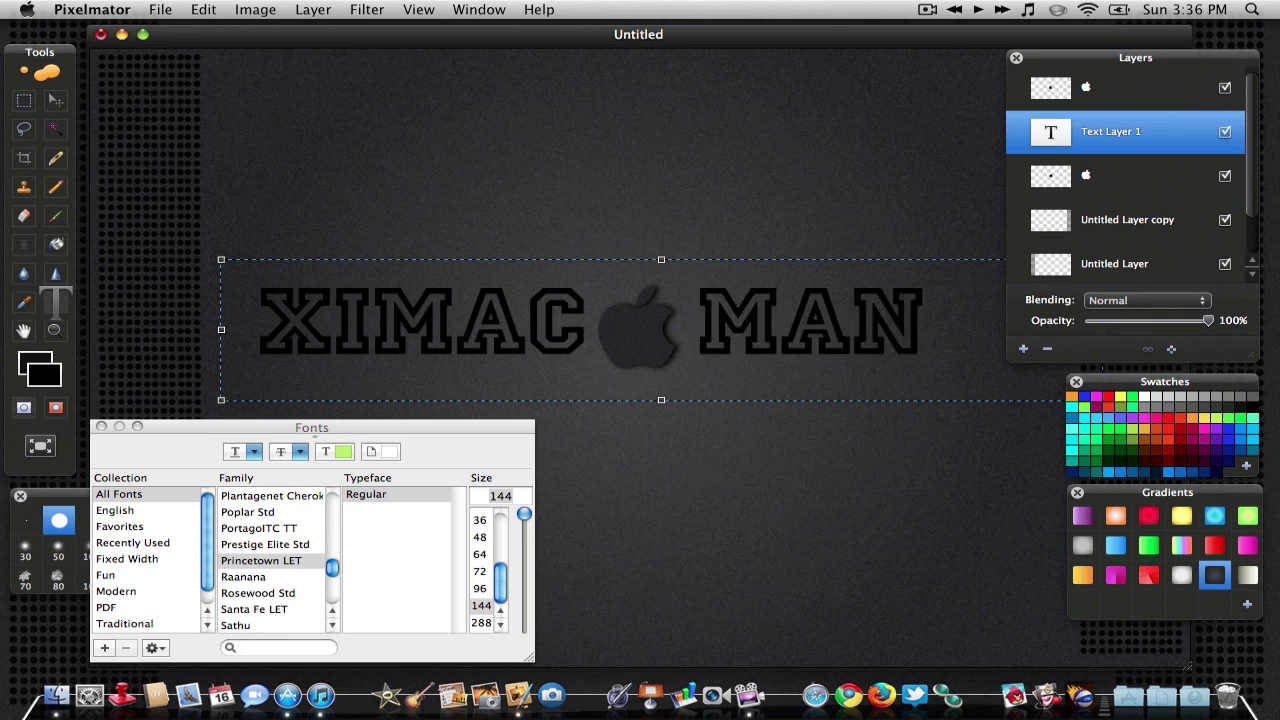
{"action": "type", "text": "IX"}
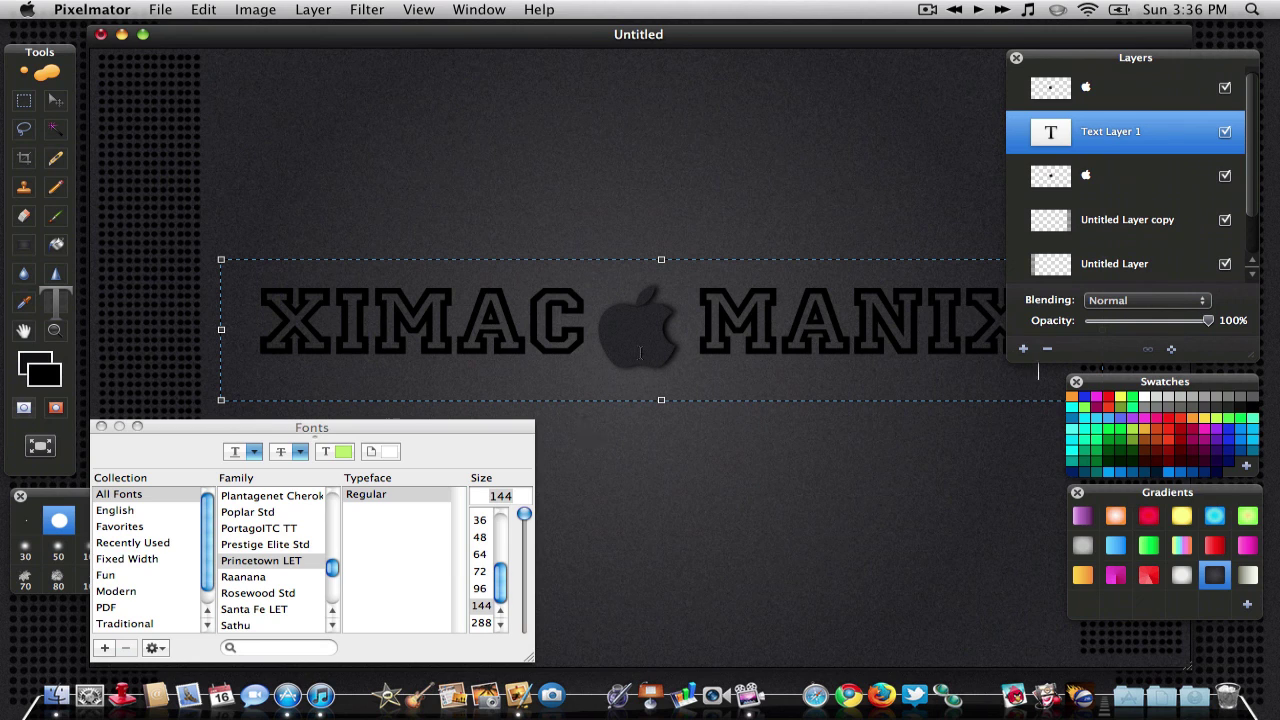
- Nudge the XIMAC MANIX text down, set its opacity to 33%, and close Fonts
{"action": "left_click", "coordinate": [46, 97]}
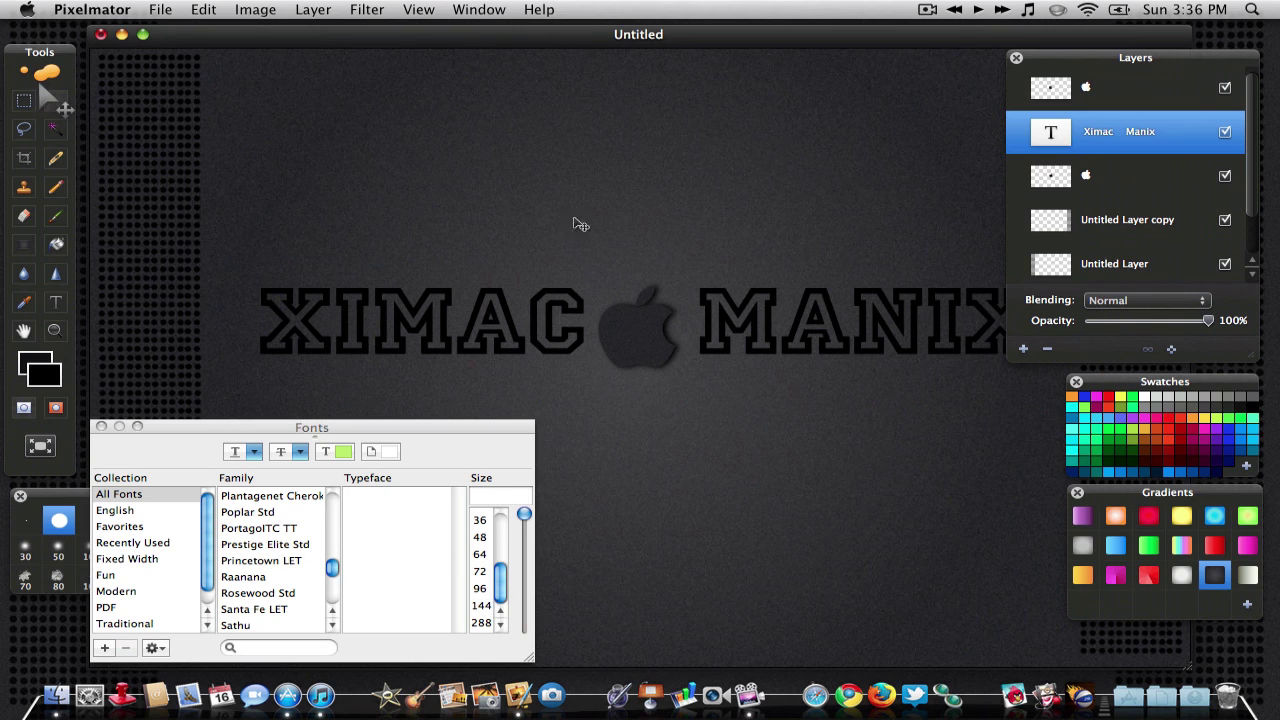
{"action": "left_click_drag", "start_coordinate": [549, 308], "coordinate": [549, 318]}
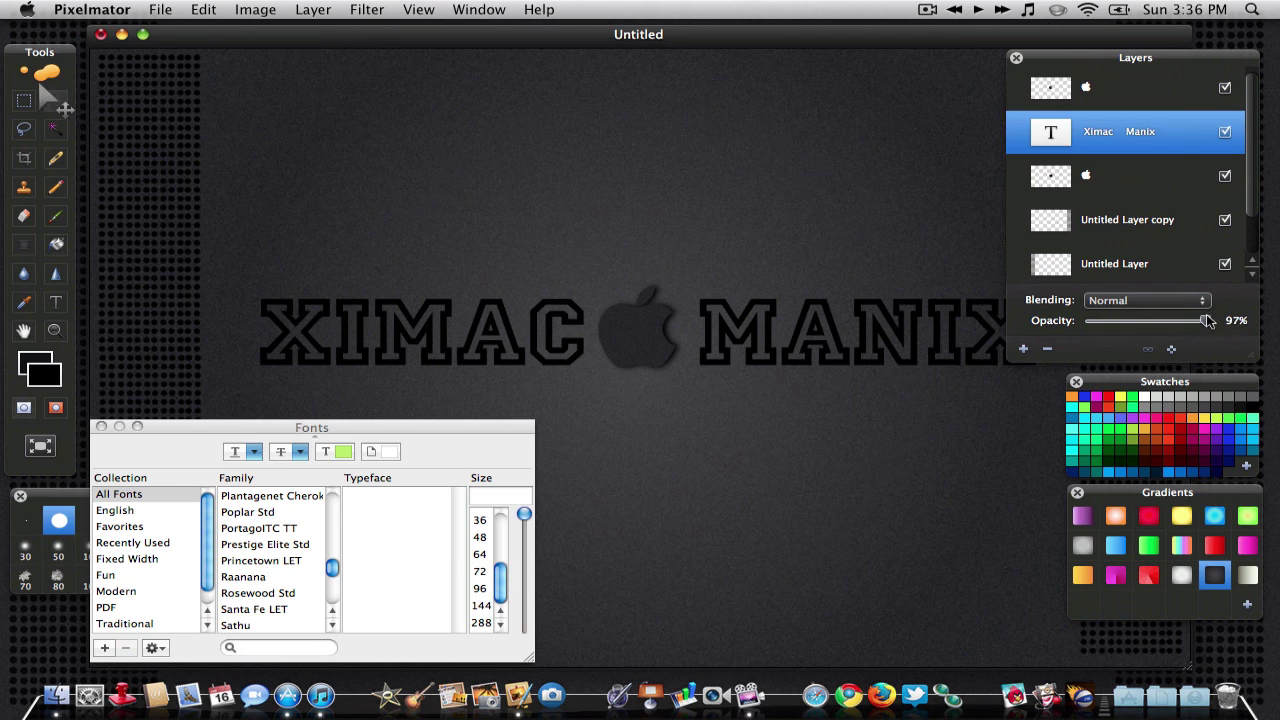
{"action": "mouse_move", "coordinate": [1208, 320]}
{"action": "left_mouse_down"}
{"action": "mouse_move", "coordinate": [1115, 322]}
{"action": "mouse_move", "coordinate": [1128, 340]}
{"action": "left_mouse_up"}
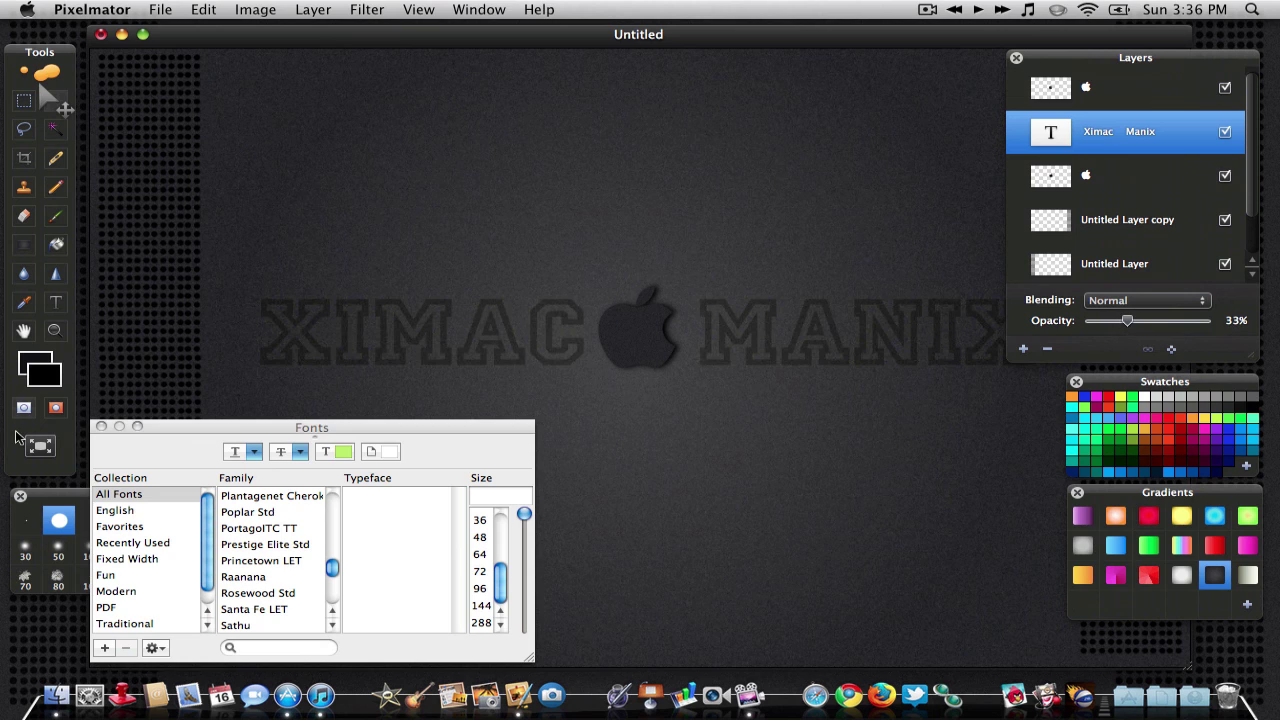
{"action": "left_click", "coordinate": [101, 426]}
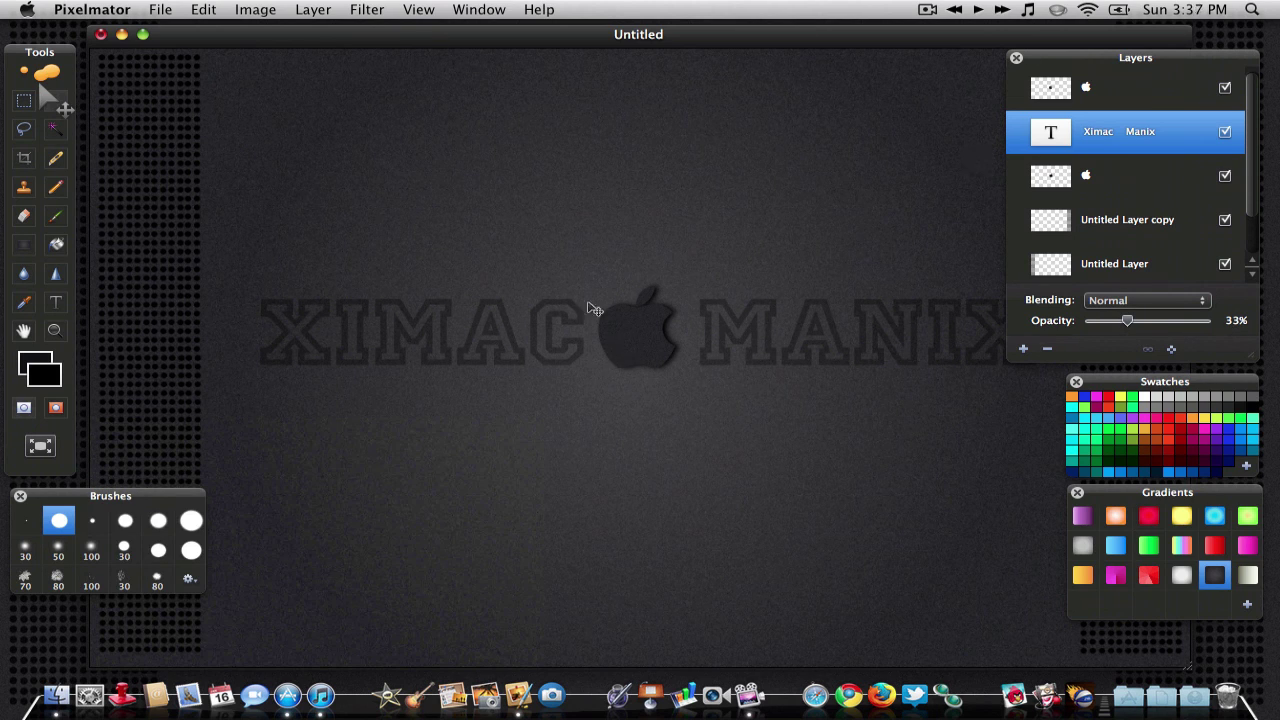
{"action": "left_click", "coordinate": [160, 12]}
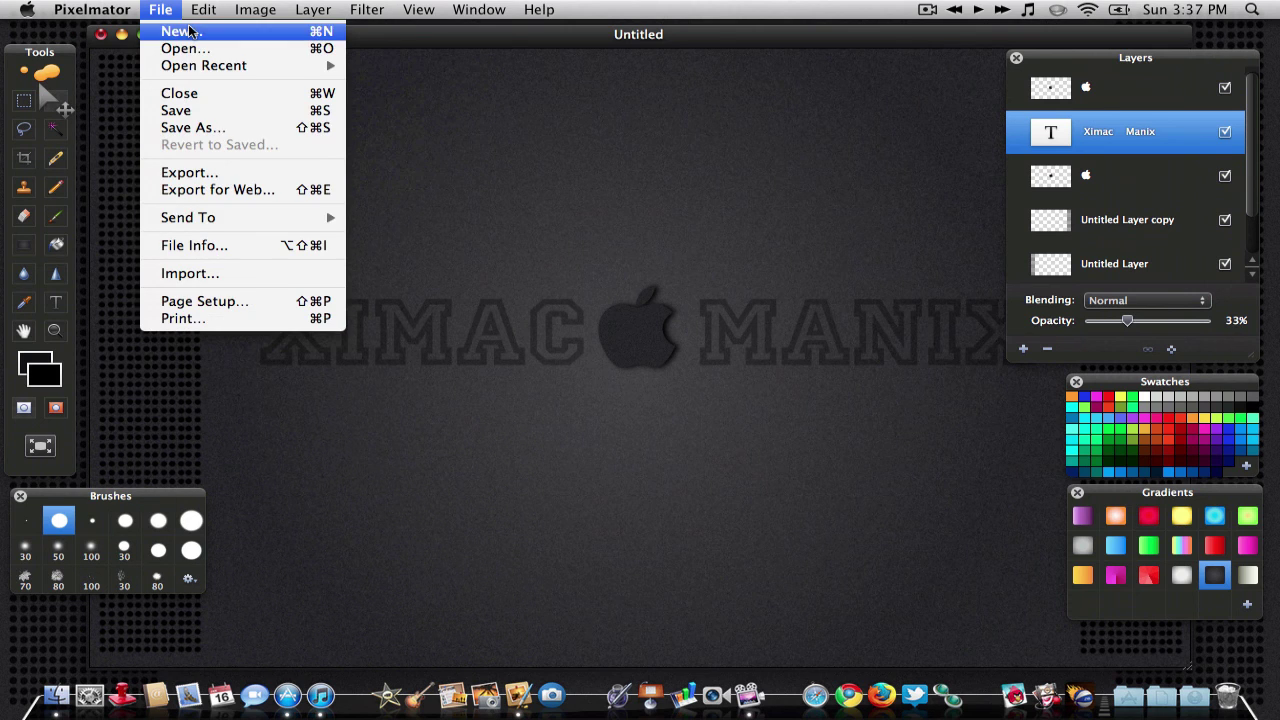
{"action": "left_click", "coordinate": [193, 128]}
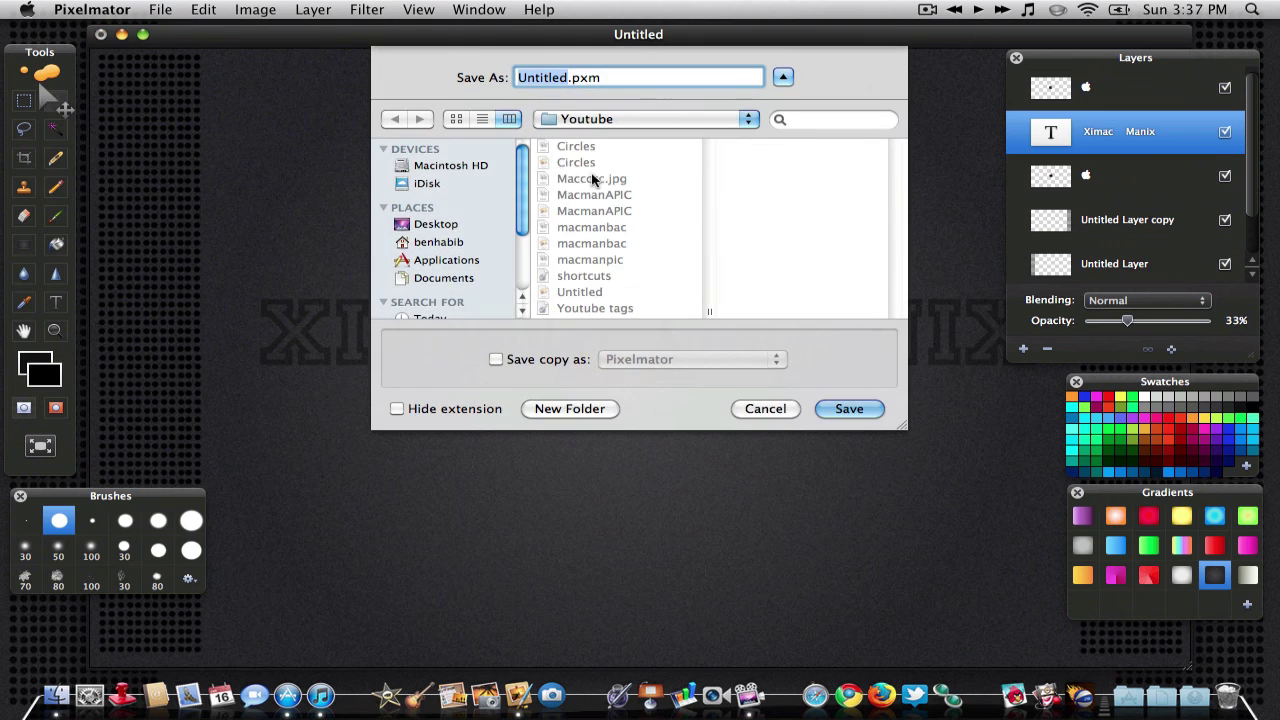
{"action": "left_click", "coordinate": [496, 359]}
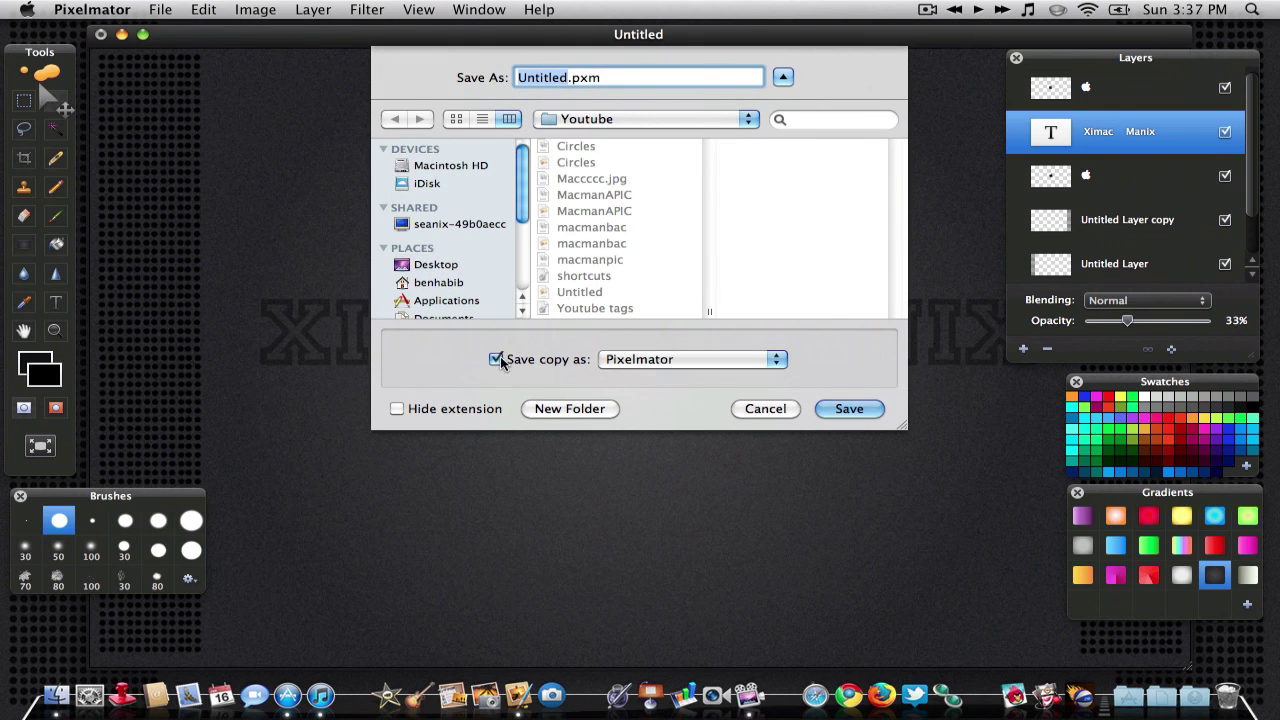
{"action": "left_click", "coordinate": [631, 362]}
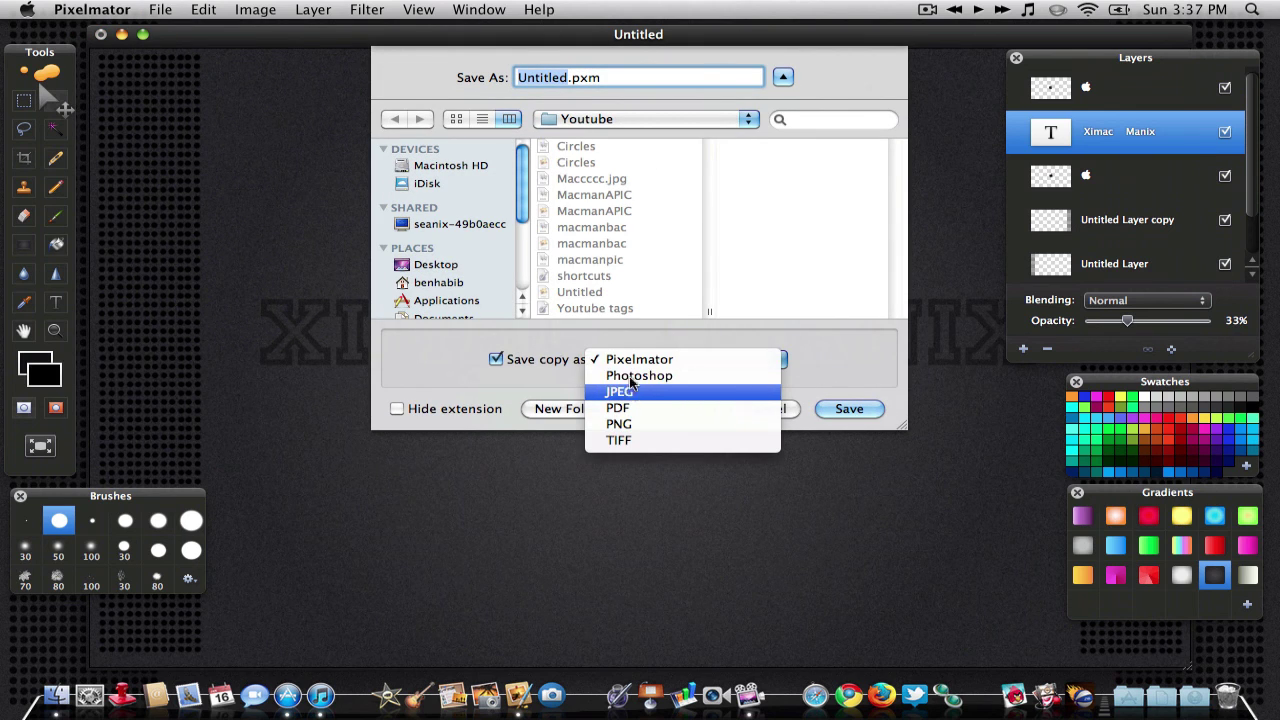
{"action": "left_click", "coordinate": [475, 373]}
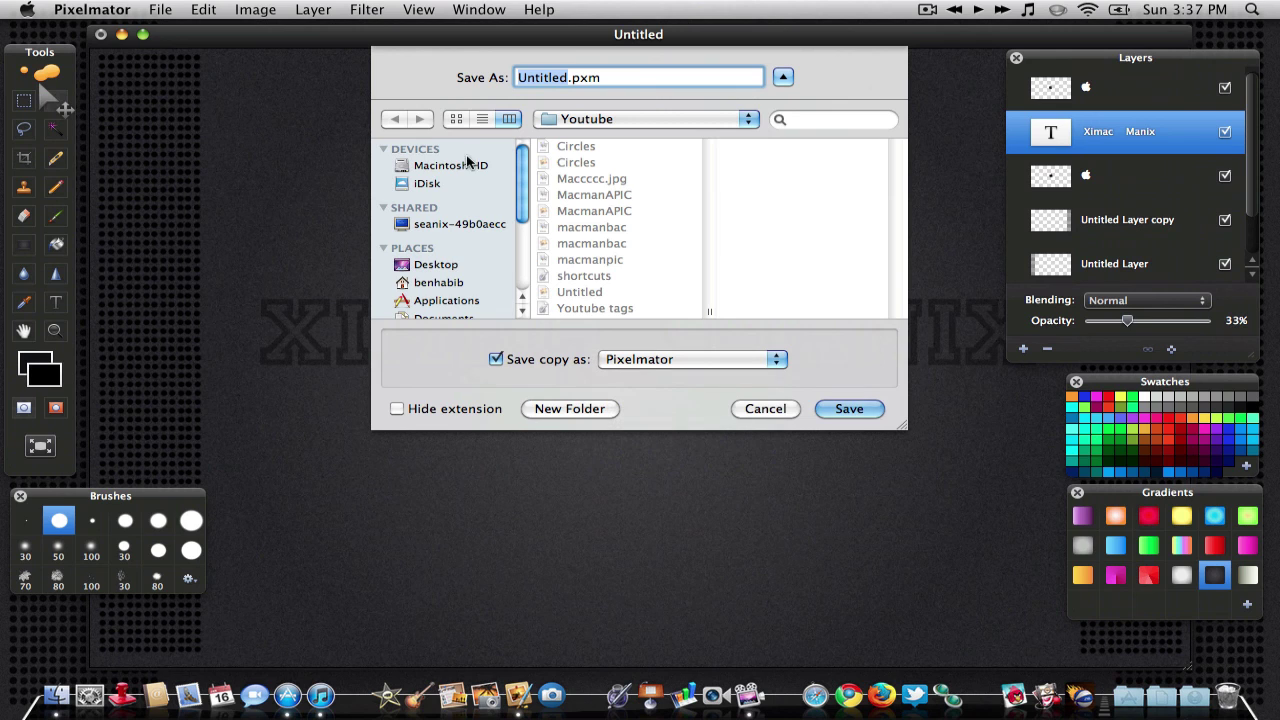
{"action": "left_click", "coordinate": [768, 408]}
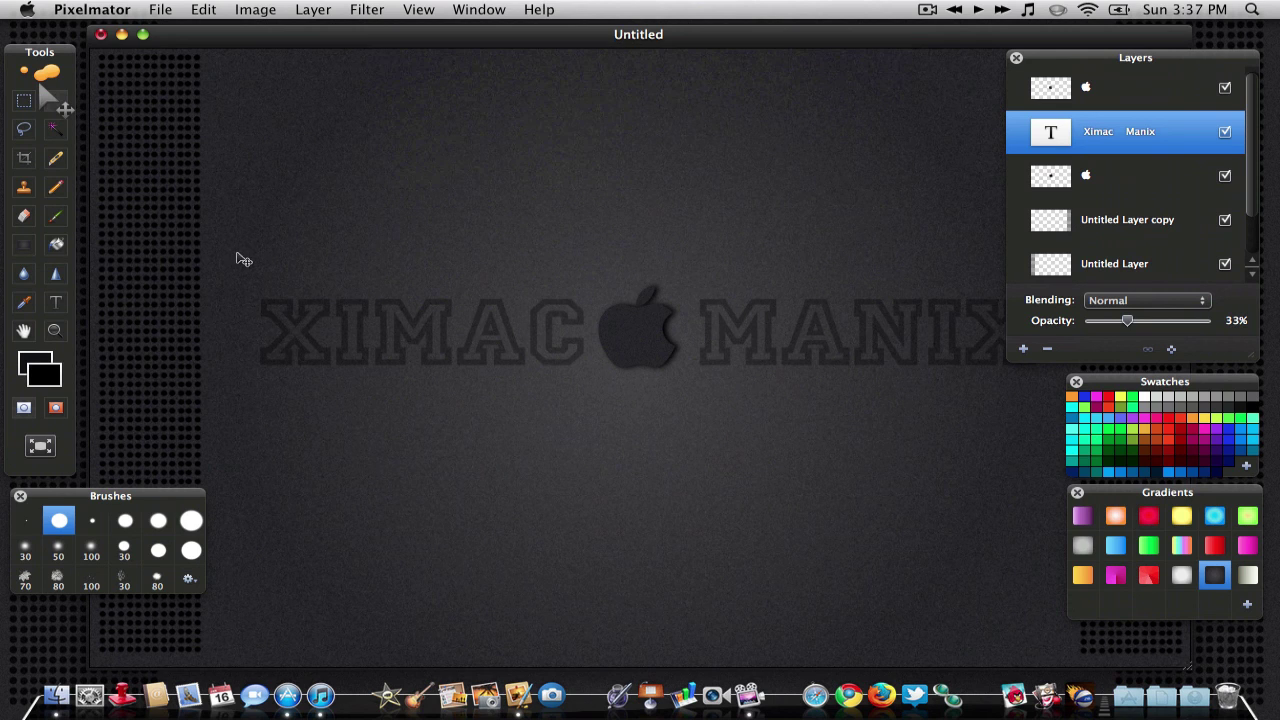